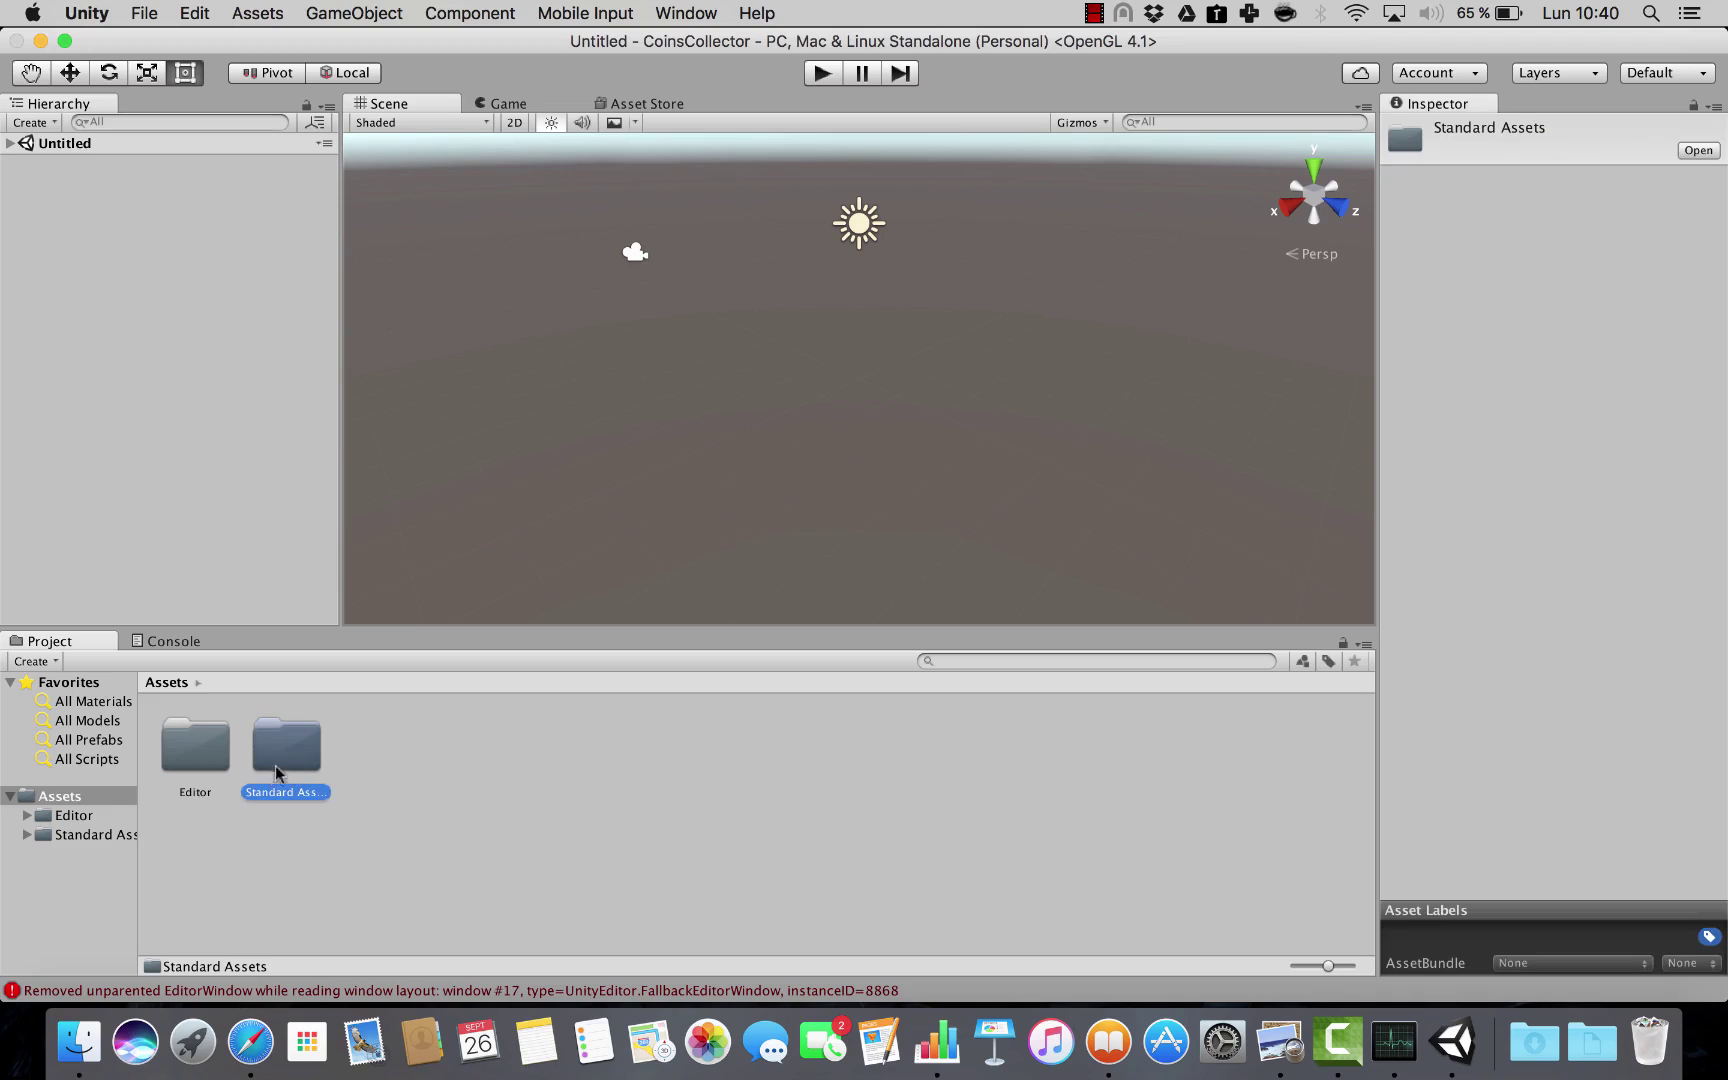
Open the Standard Assets folder in the project to view its subfolders.
{"action": "double_click", "coordinate": [280, 762]}
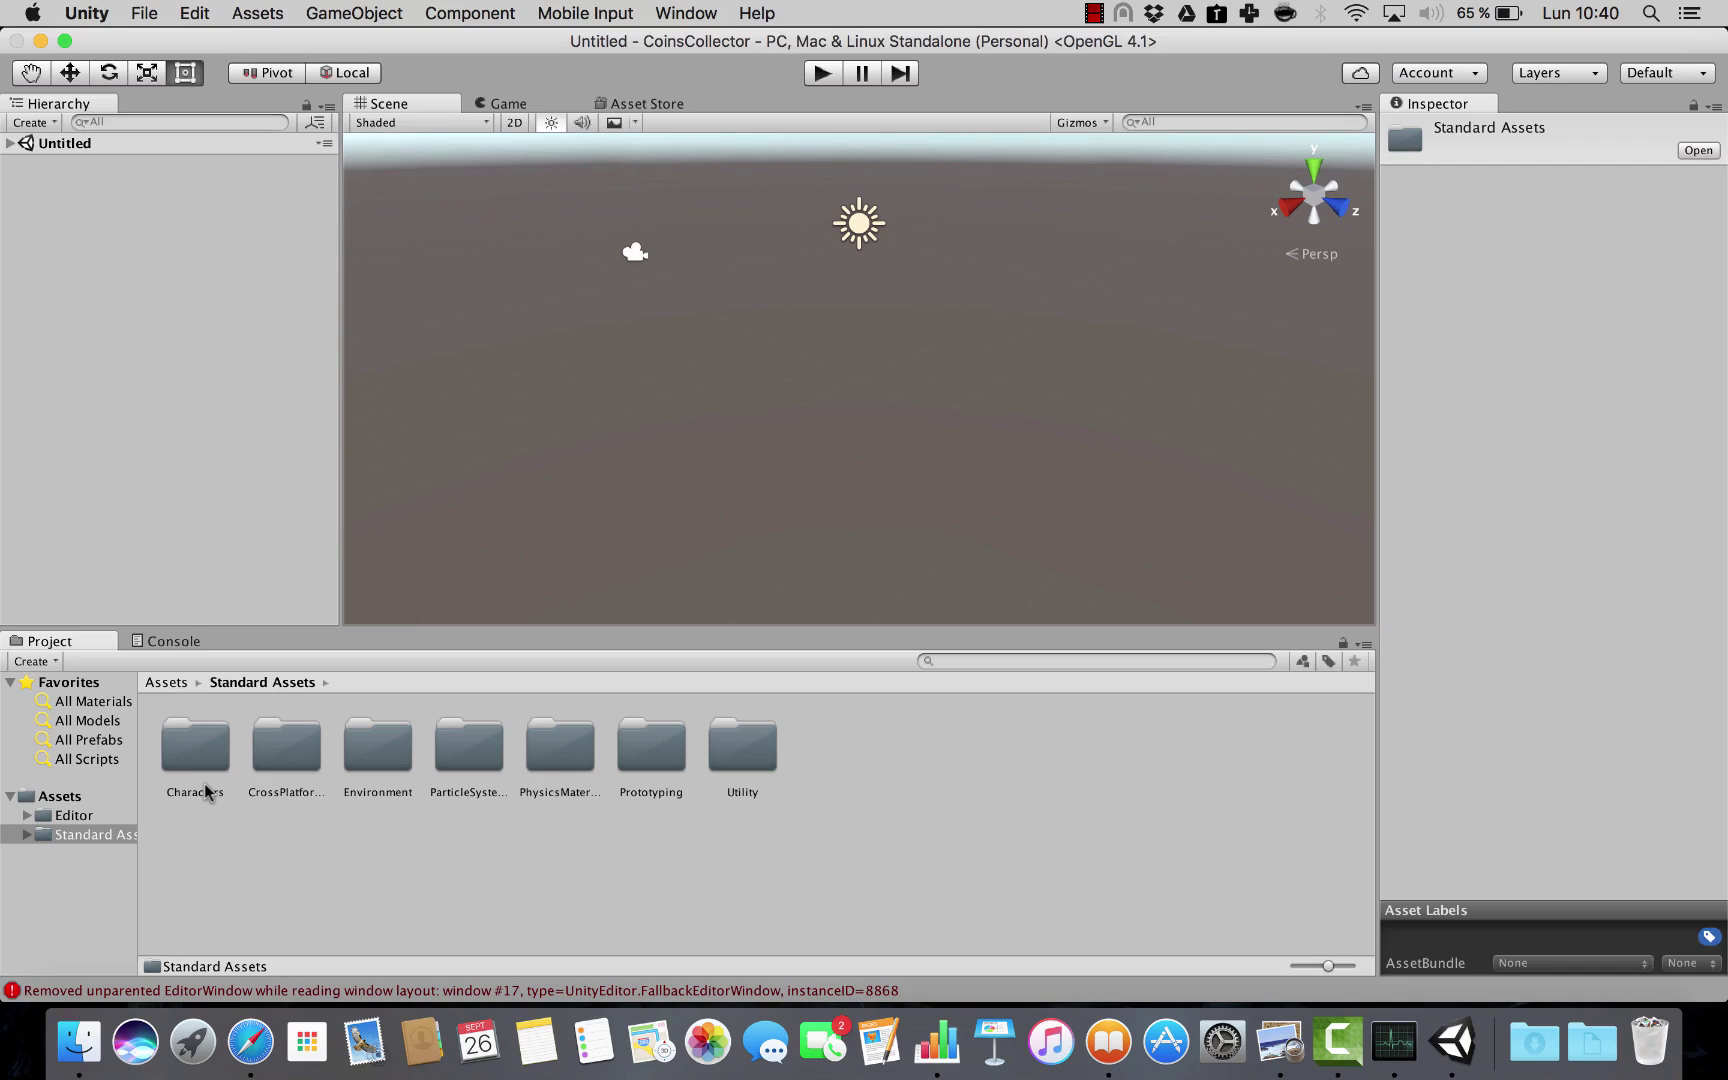
{"action": "key", "text": "super+alt+2"}
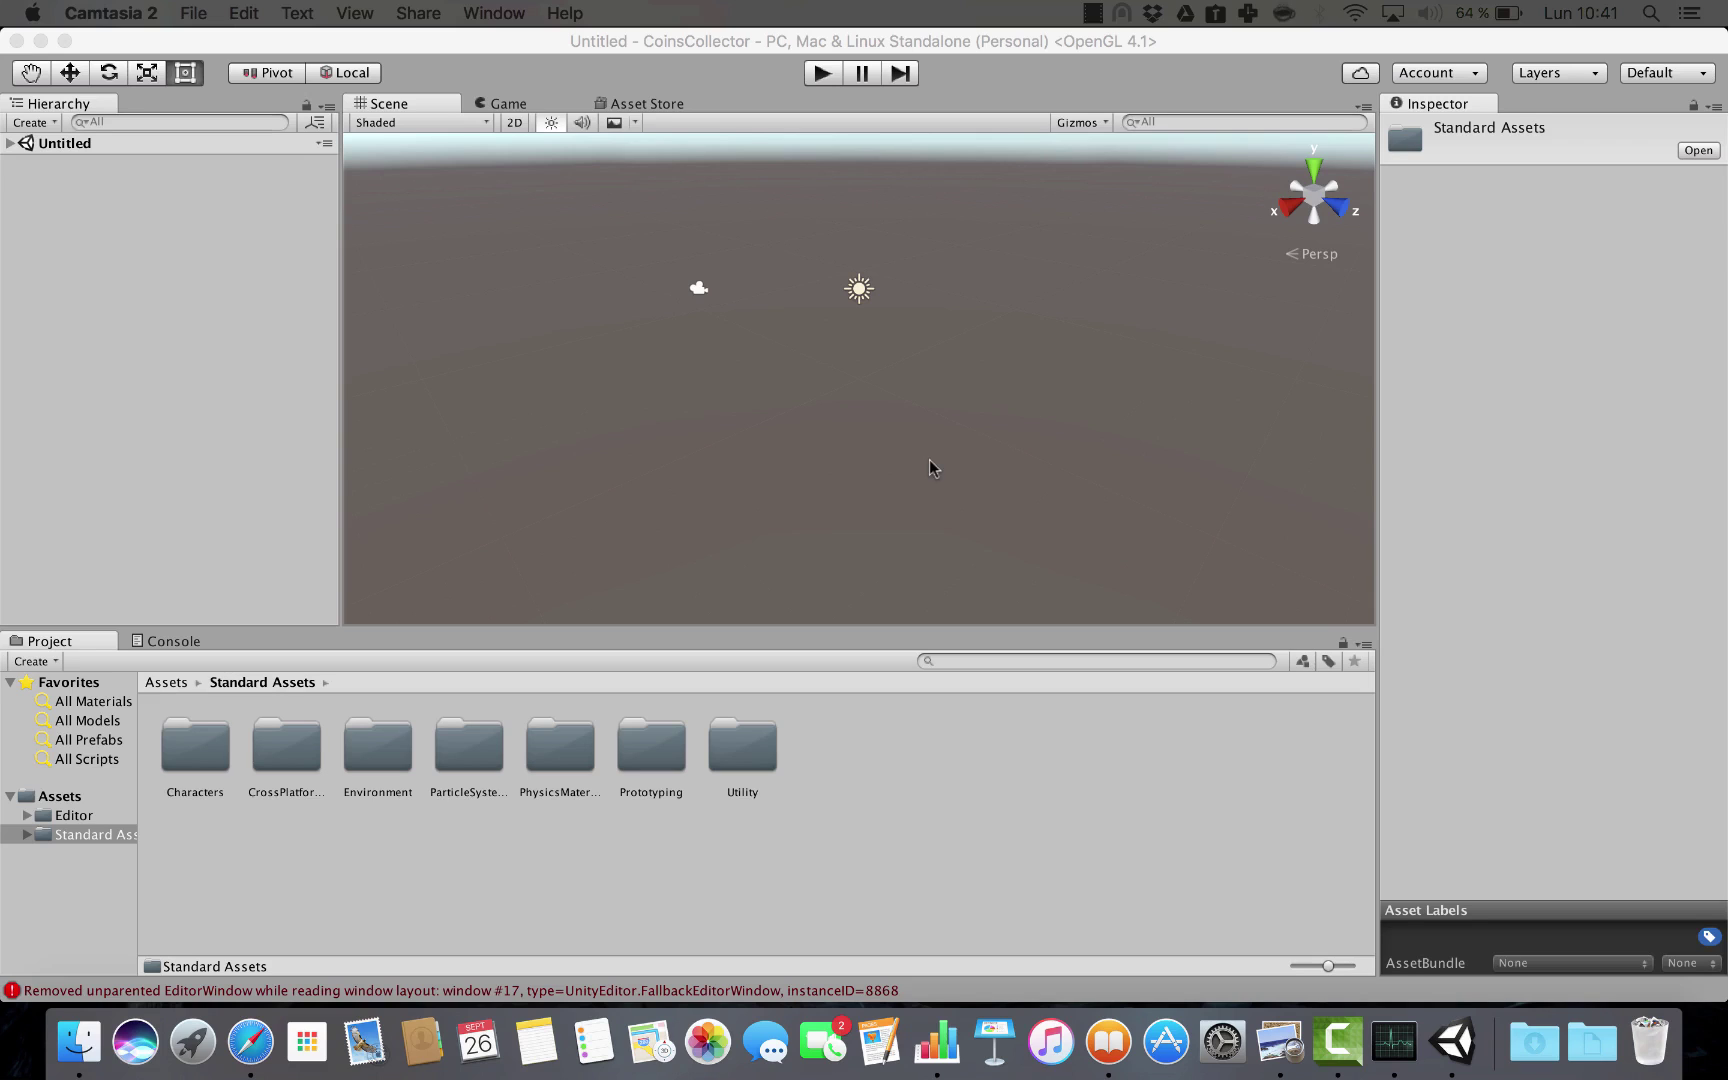
Create a new scene and return to the root Assets folder of the project.
{"action": "left_click", "coordinate": [505, 340]}
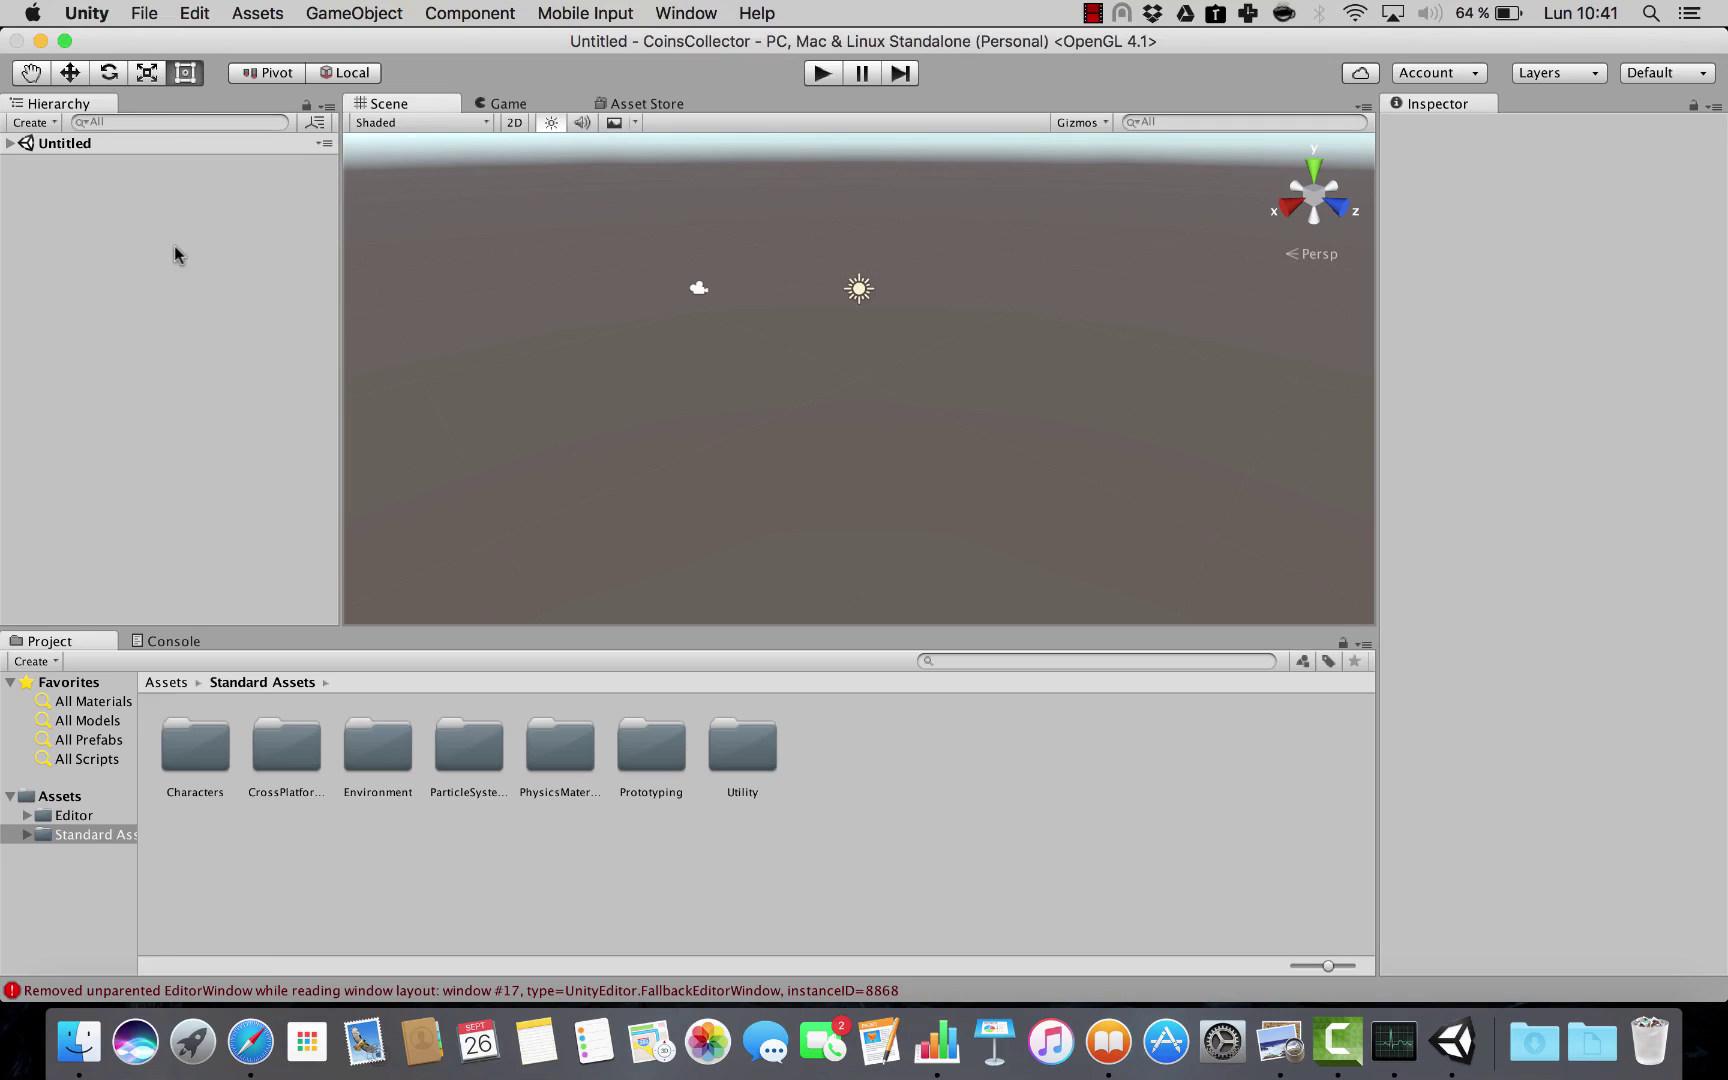
{"action": "left_click", "coordinate": [144, 13]}
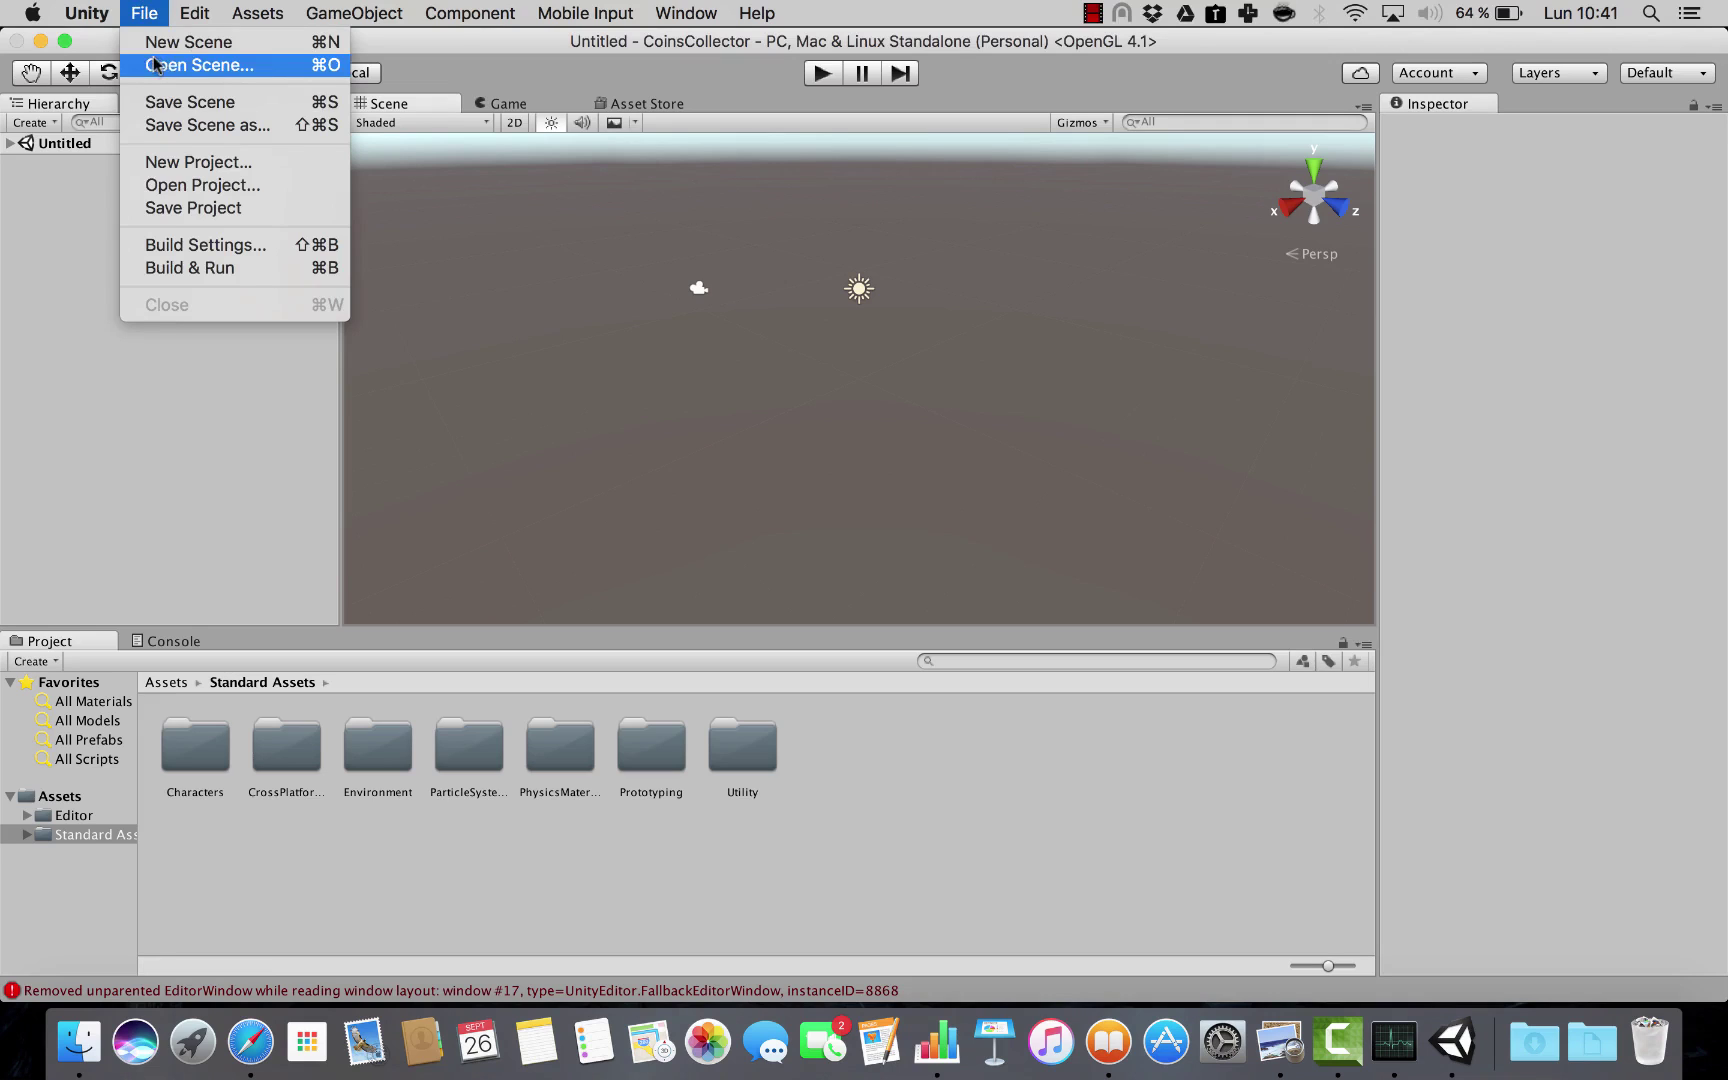
{"action": "left_click", "coordinate": [258, 43]}
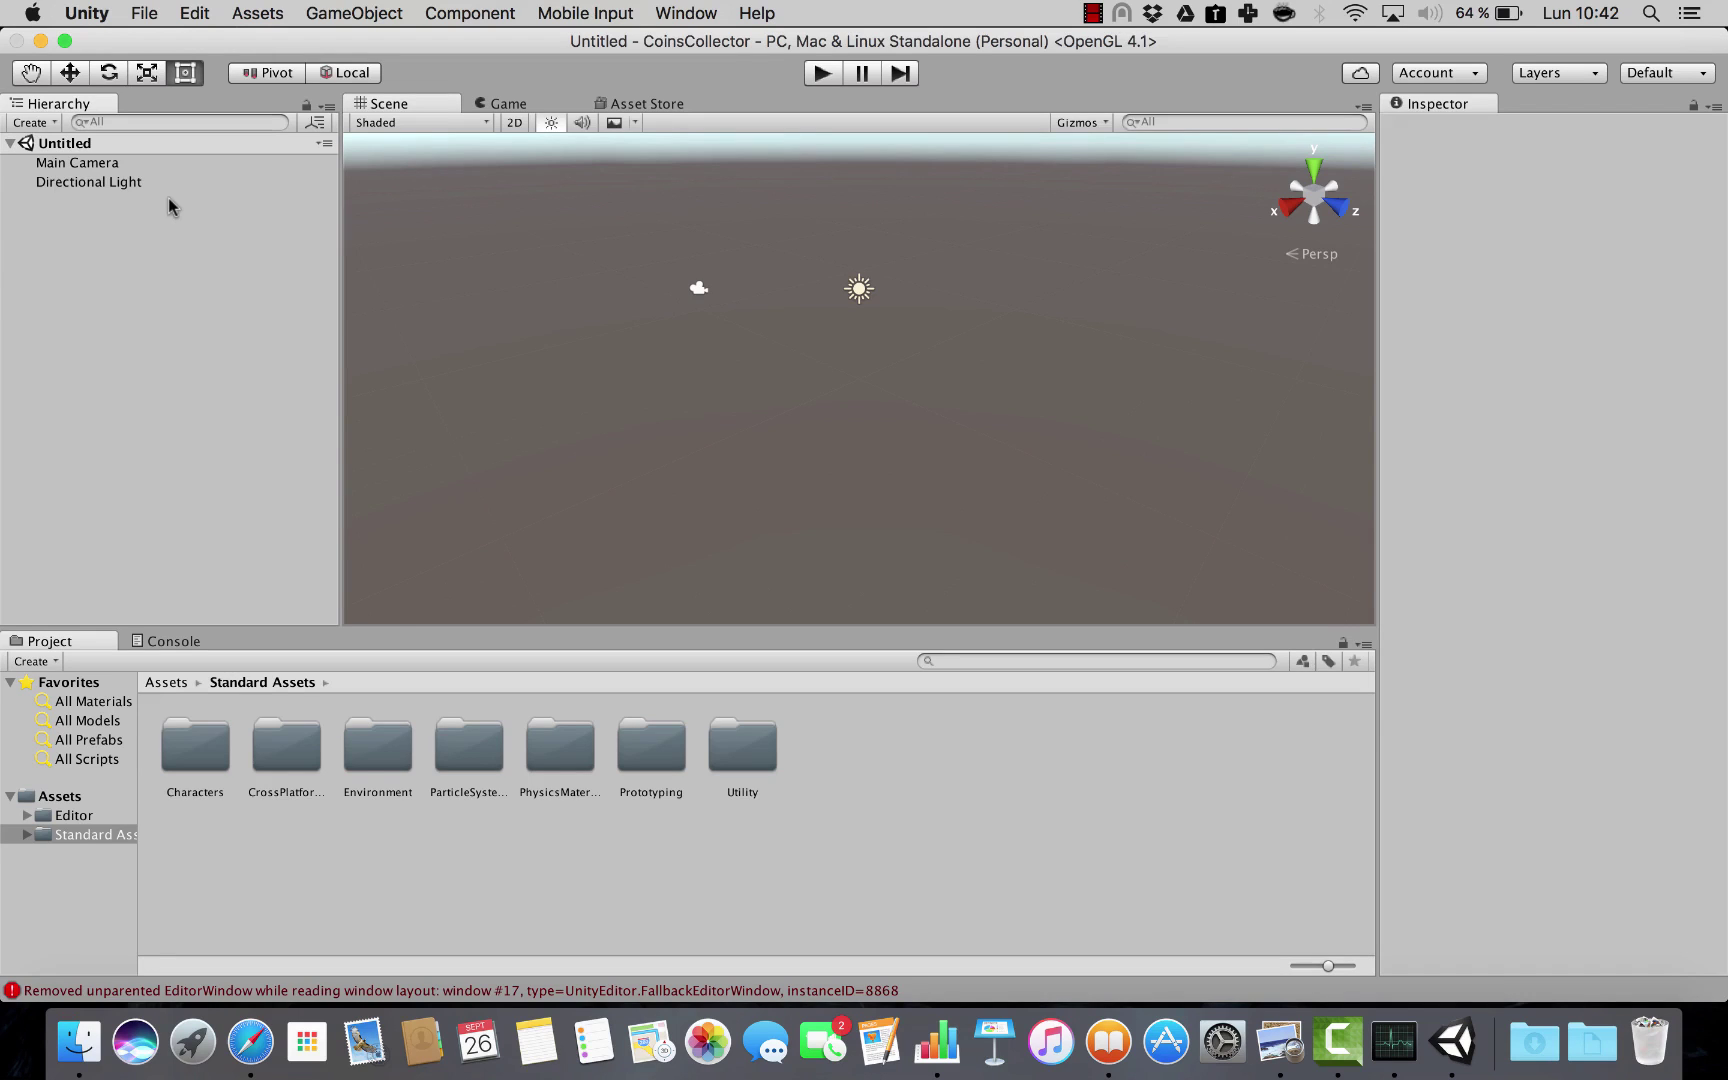
{"action": "left_click", "coordinate": [163, 686]}
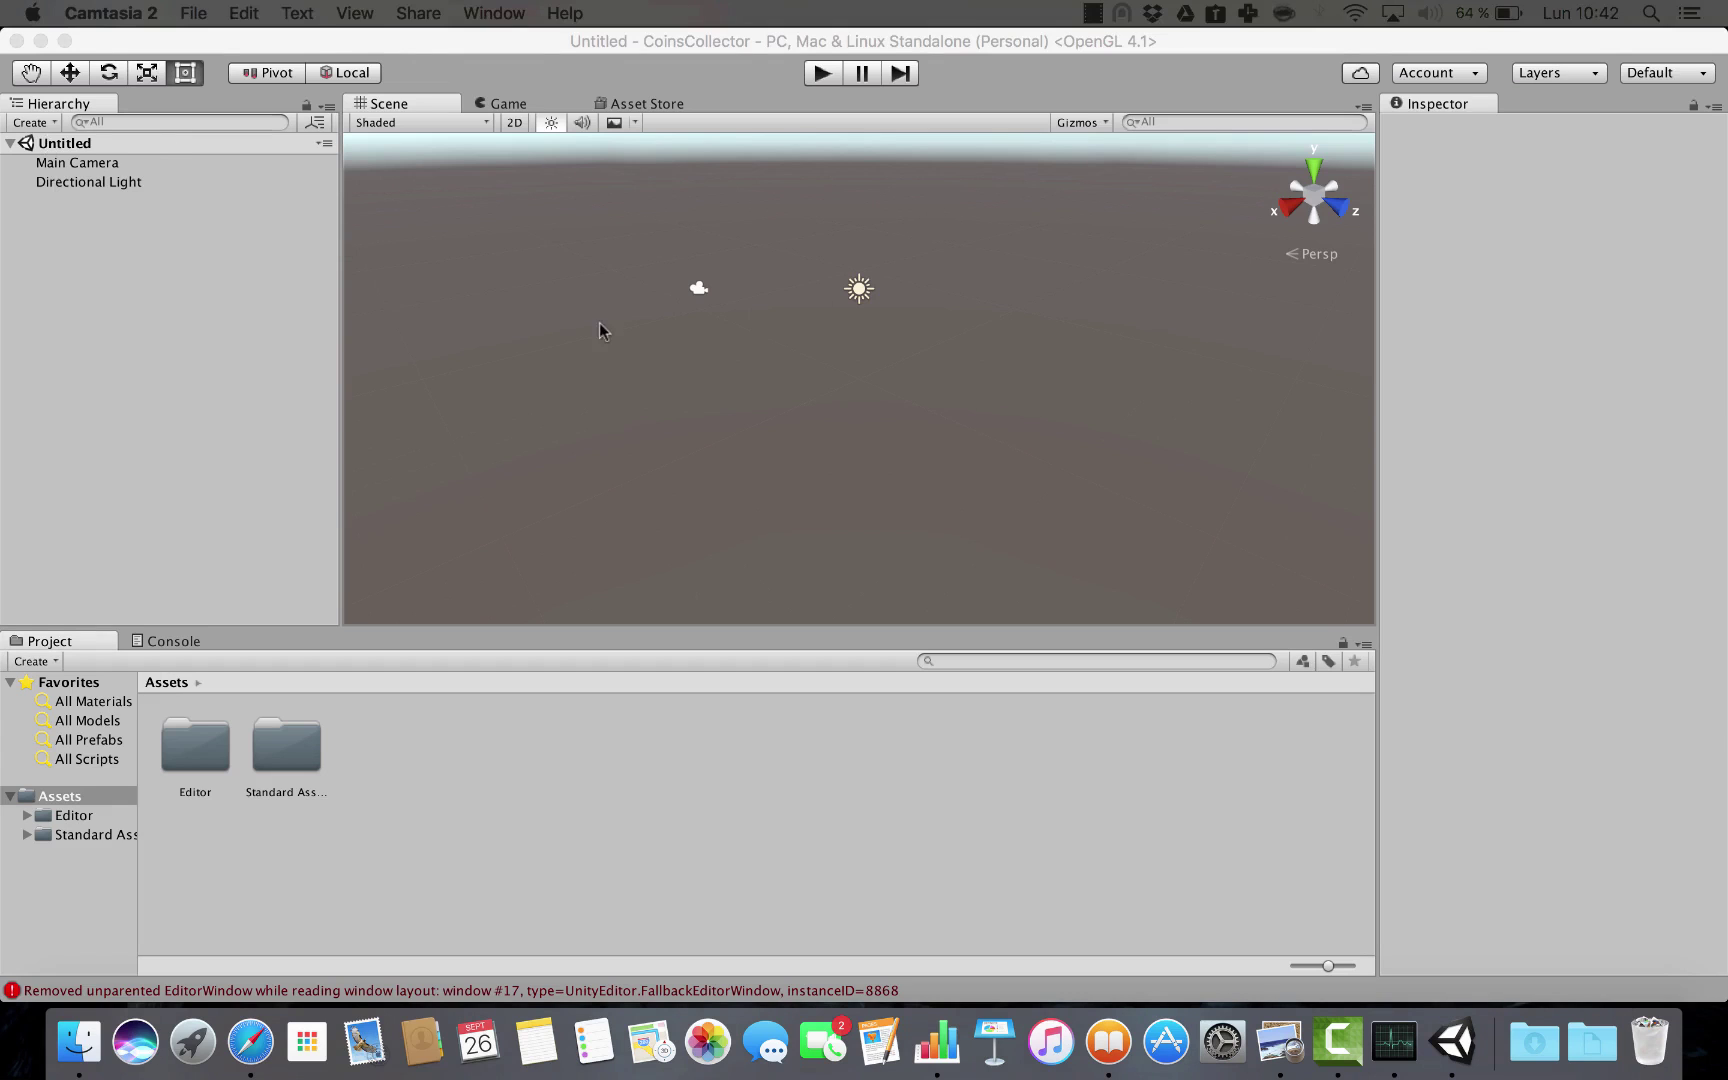
Inspect the new scene's default Main Camera and Directional Light, leaving nothing selected.
{"action": "left_click_drag", "start_coordinate": [599, 335], "coordinate": [670, 437]}
{"action": "left_click_drag", "start_coordinate": [992, 275], "coordinate": [594, 345]}
{"action": "left_click", "coordinate": [809, 392]}
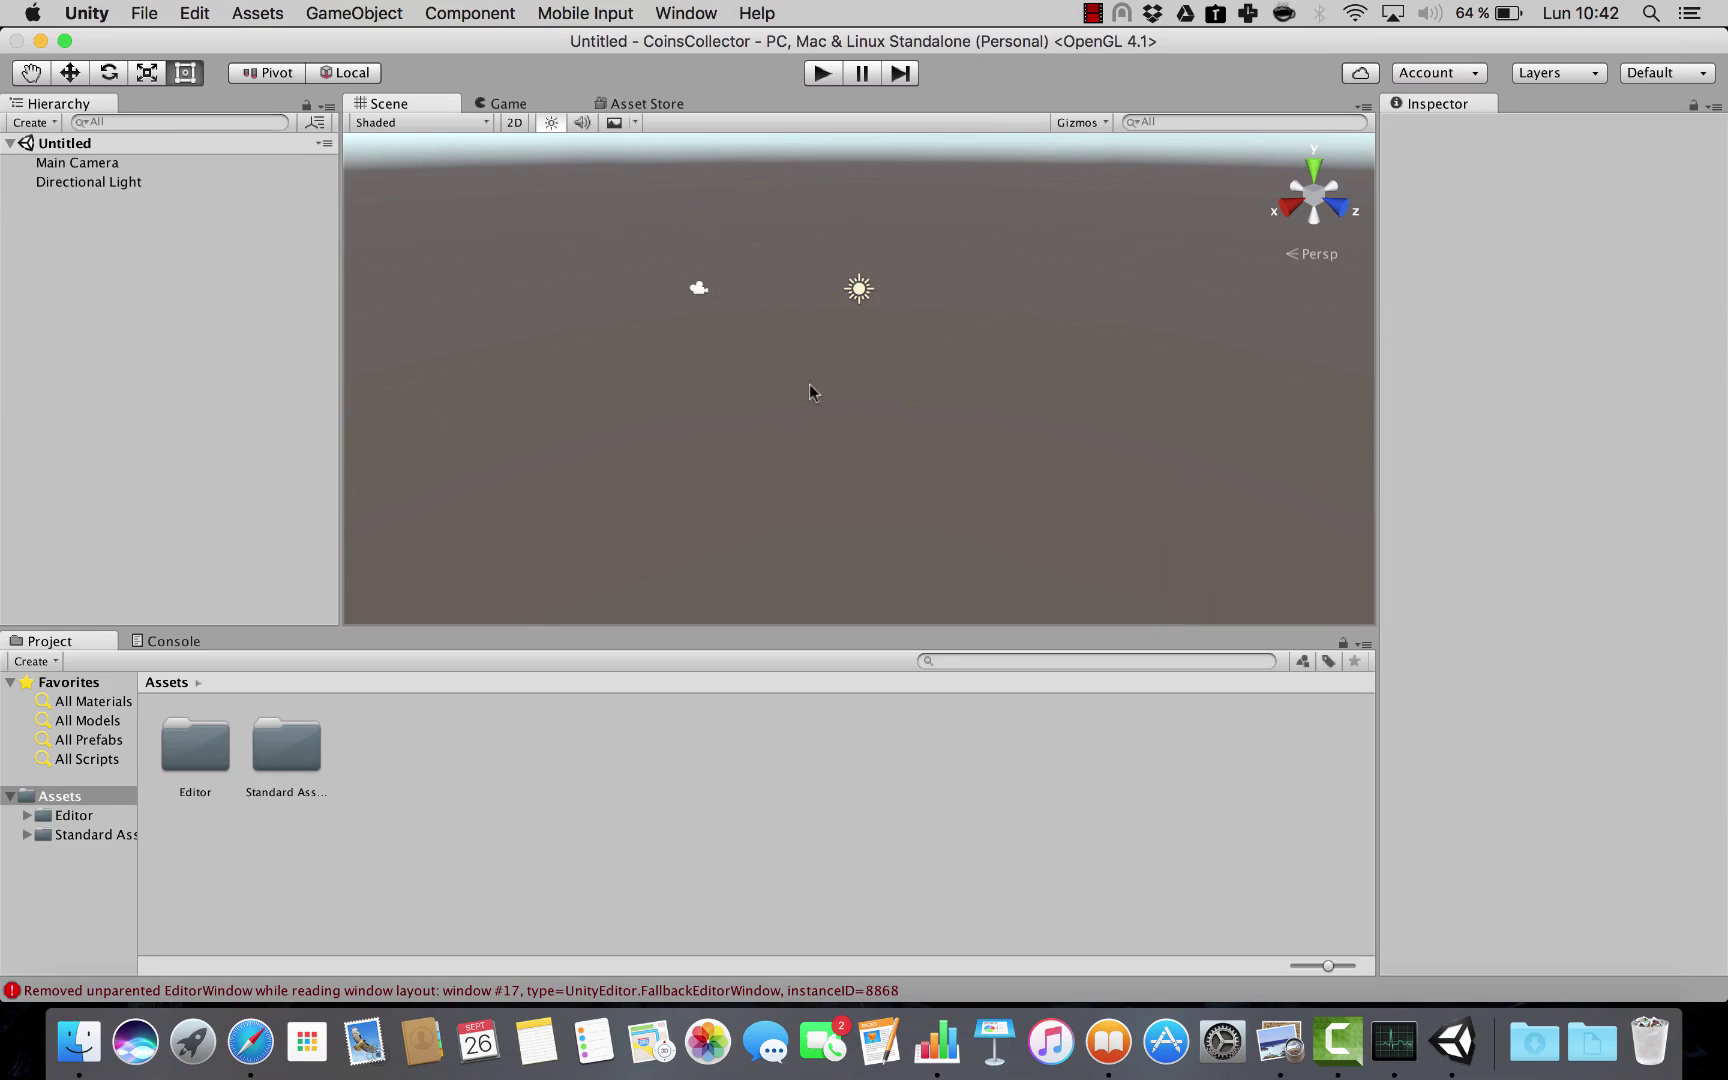
{"action": "left_click", "coordinate": [698, 285]}
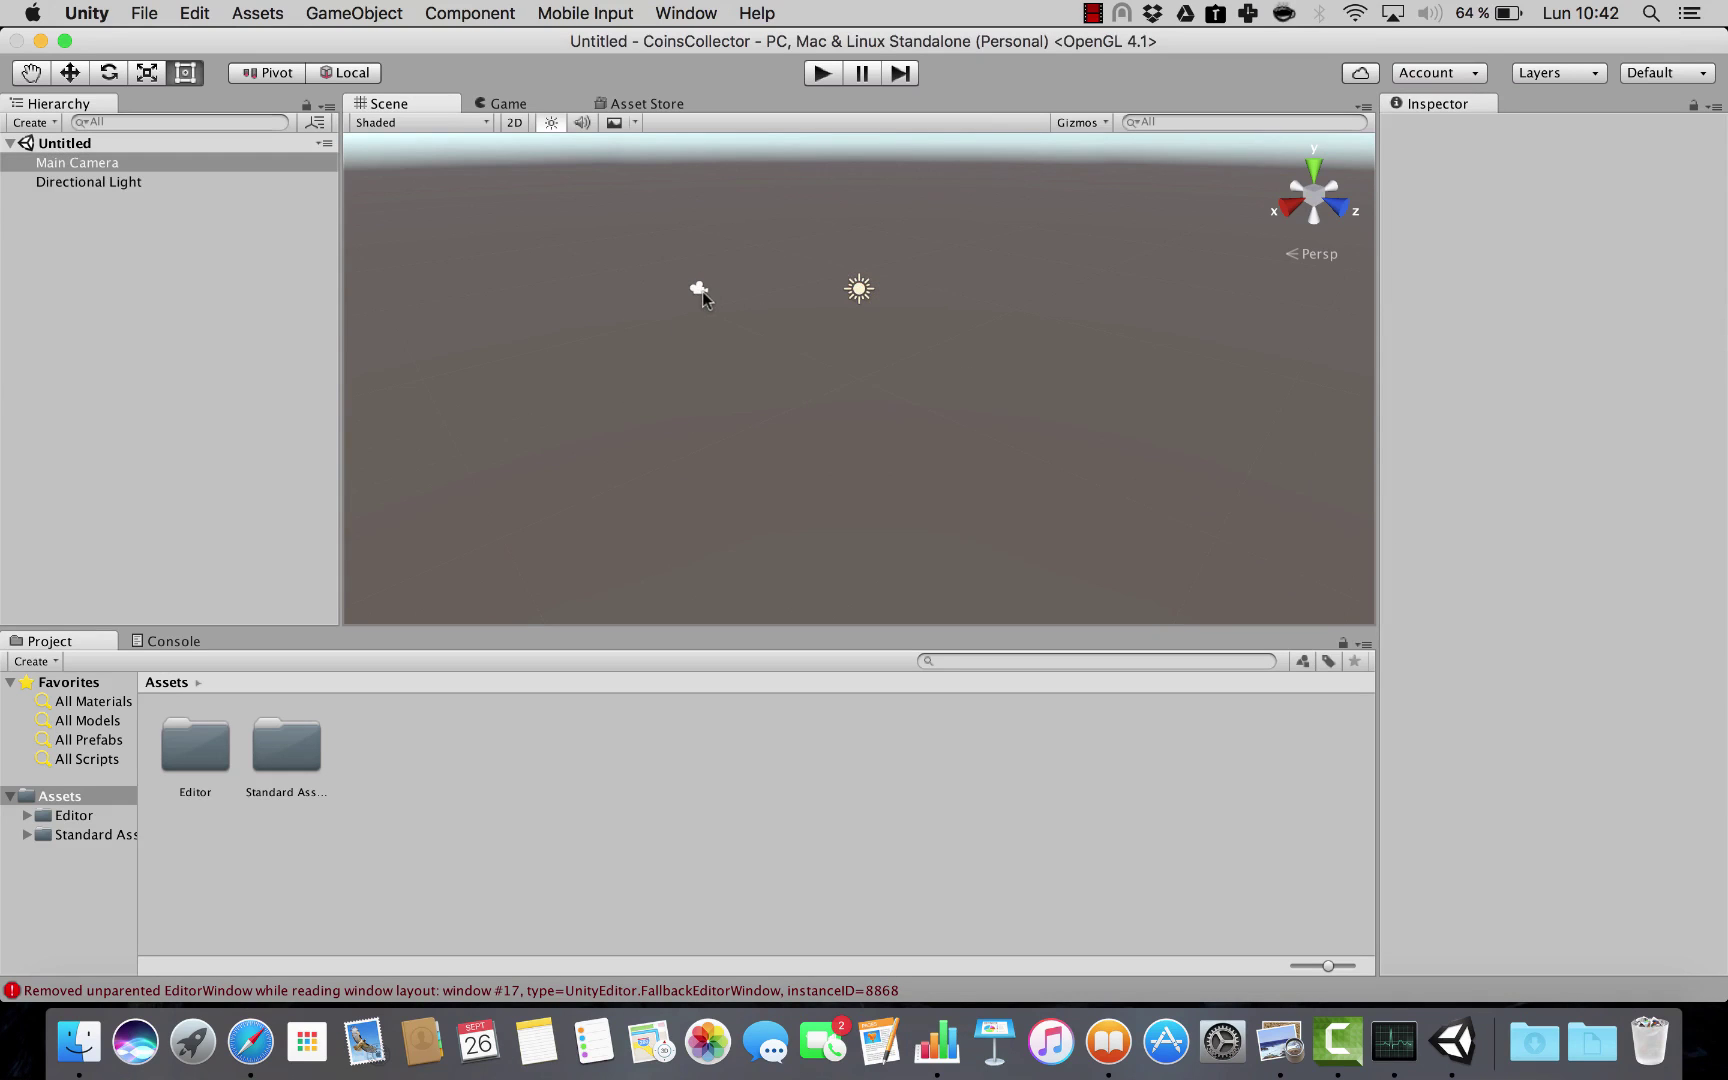
{"action": "left_click", "coordinate": [858, 291]}
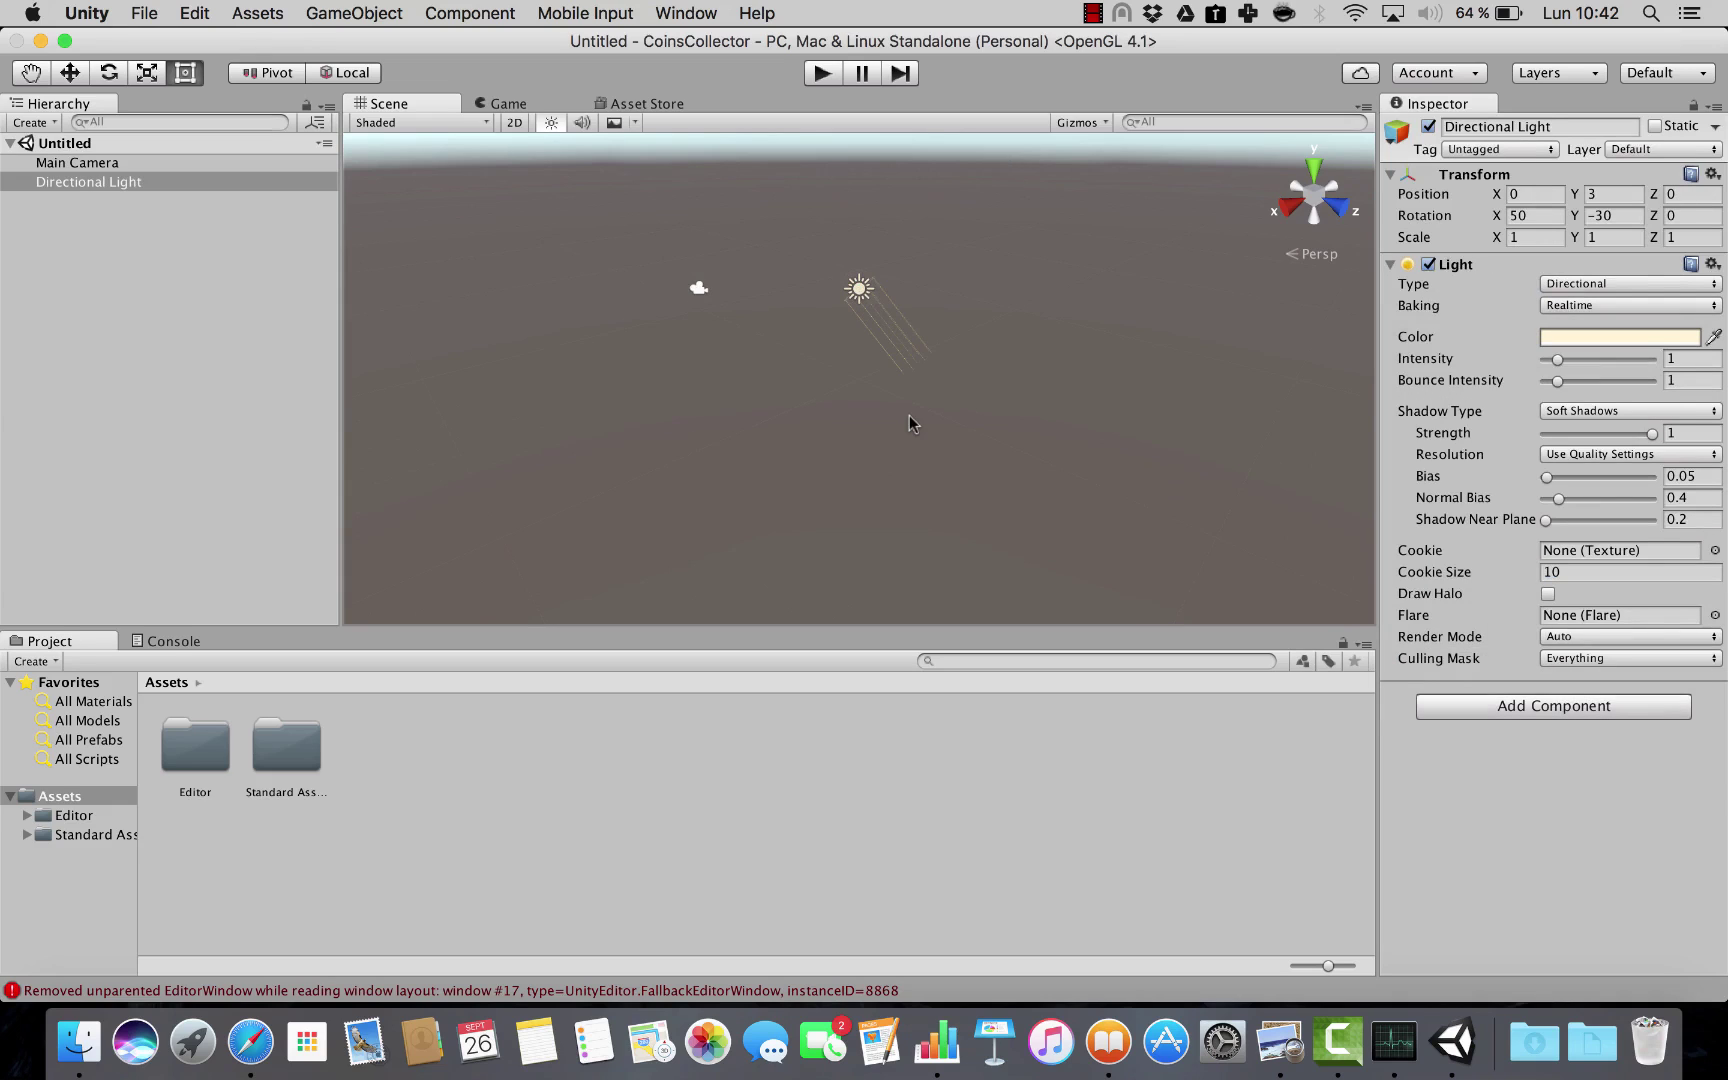
{"action": "left_click", "coordinate": [190, 348]}
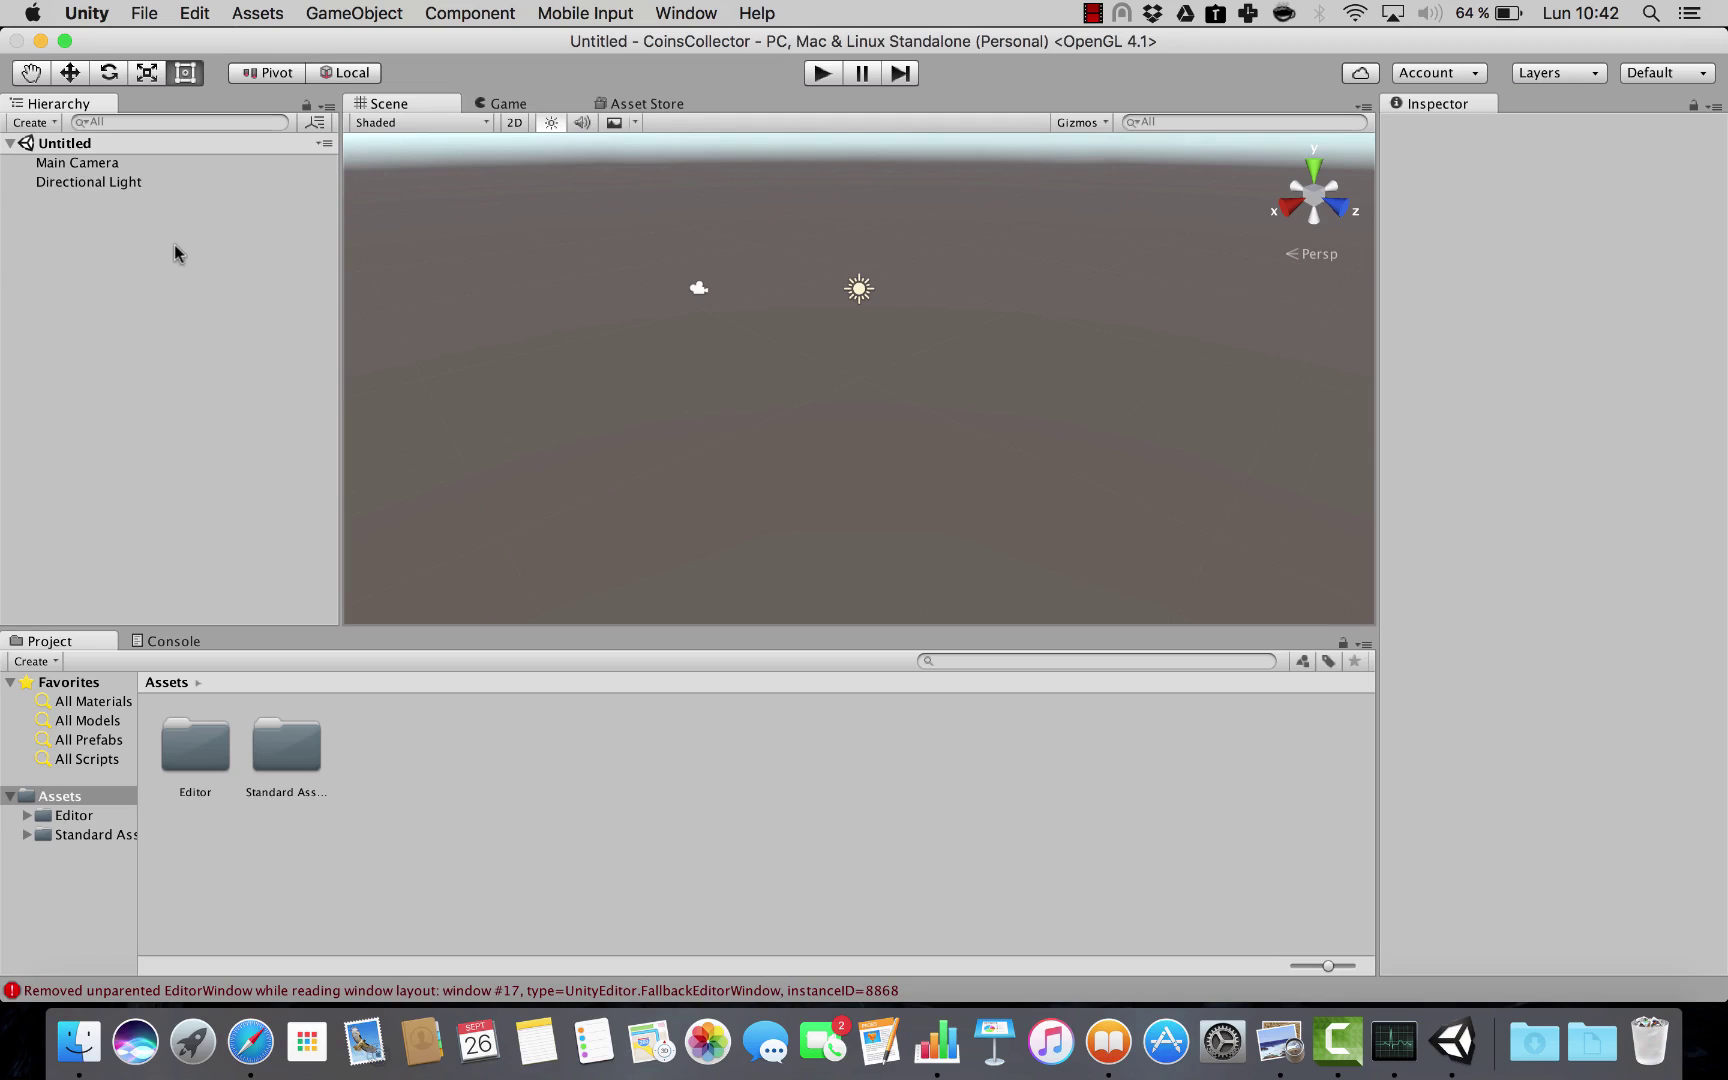
Start saving the scene and create a new folder named Scenes inside the project's Assets folder.
{"action": "left_click", "coordinate": [143, 13]}
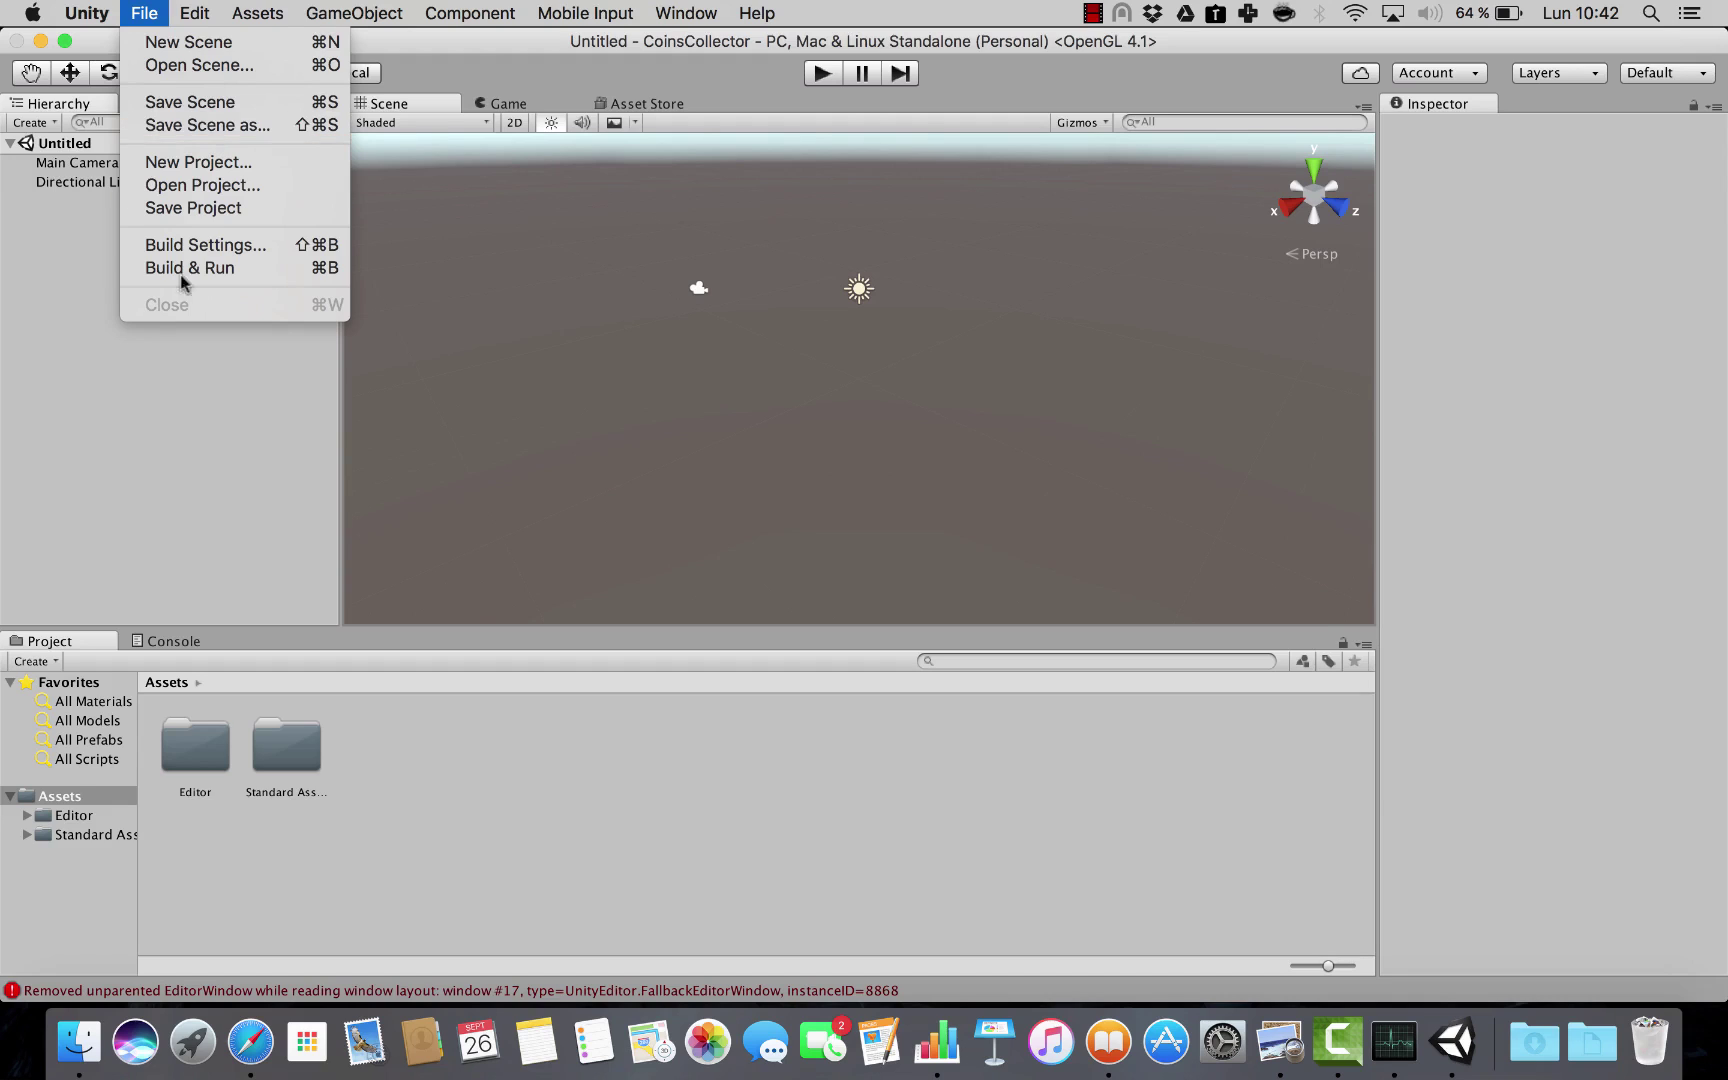
{"action": "left_click", "coordinate": [157, 444]}
{"action": "left_click", "coordinate": [144, 13]}
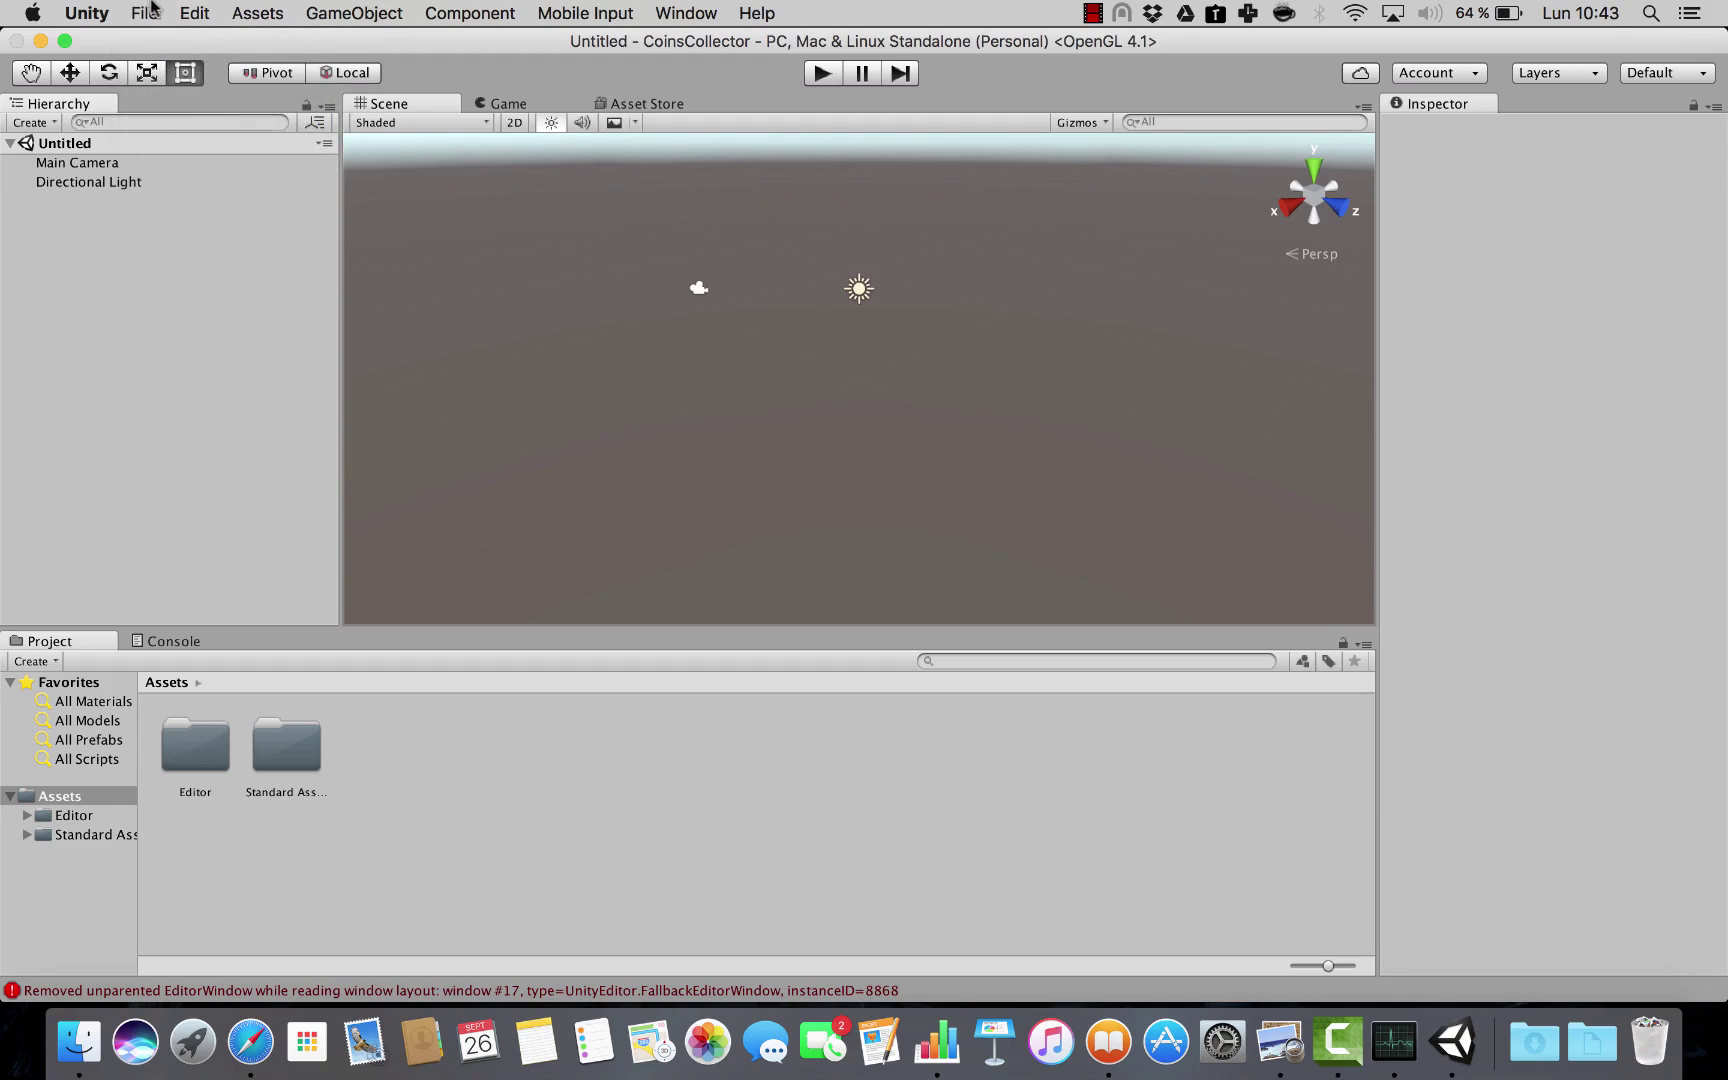
{"action": "left_click", "coordinate": [196, 108]}
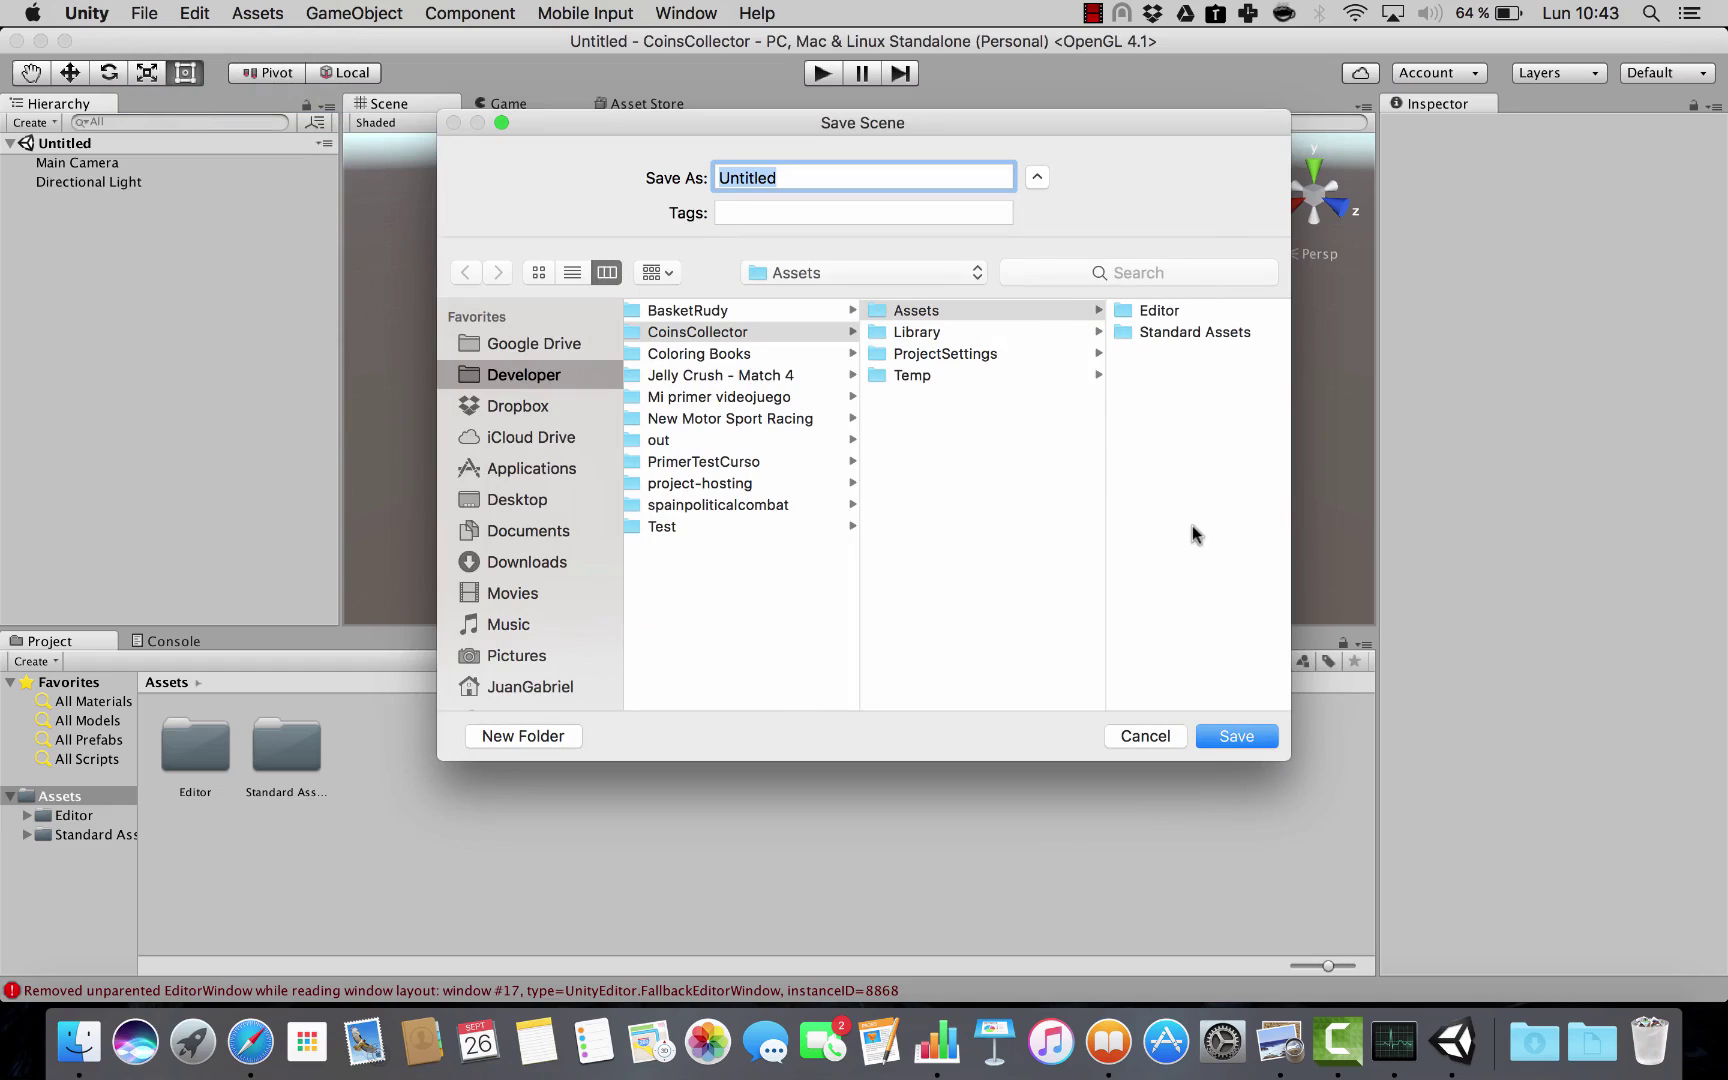
{"action": "scroll", "coordinate": [1192, 525], "scroll_direction": "right", "scroll_amount": 3}
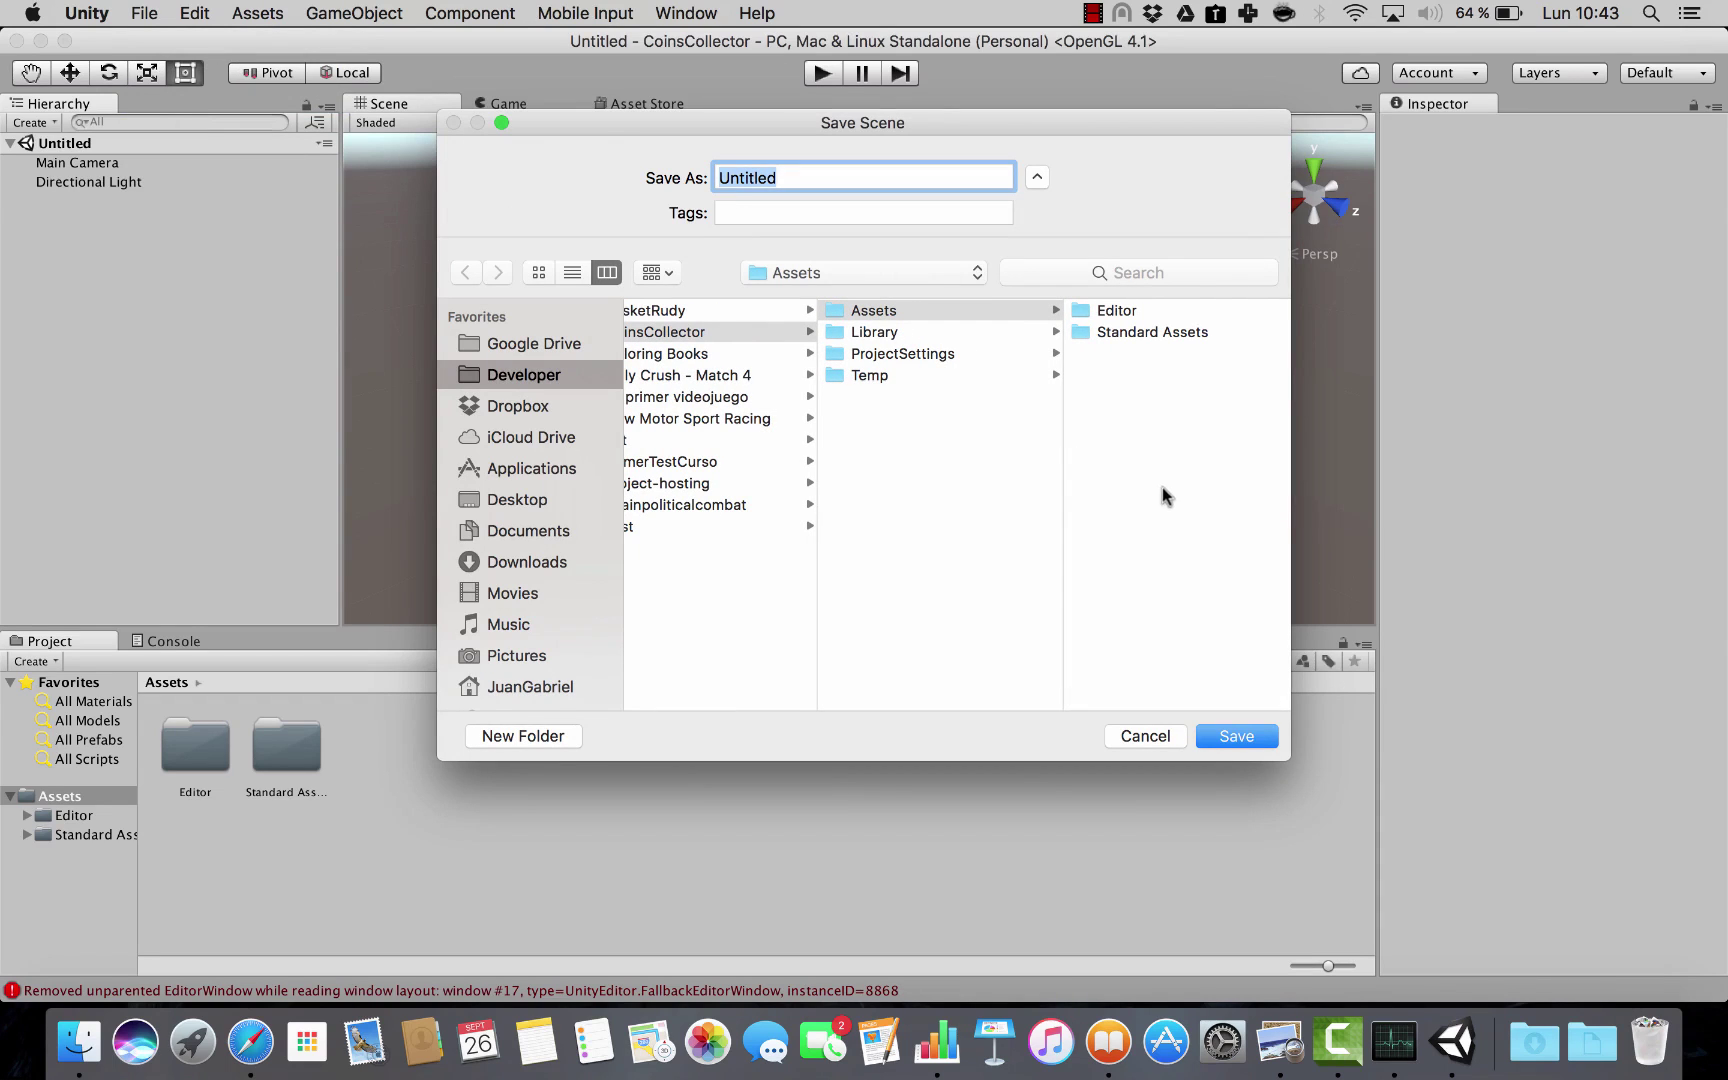
{"action": "scroll", "coordinate": [1162, 487], "scroll_direction": "right", "scroll_amount": 2}
{"action": "left_click", "coordinate": [521, 737]}
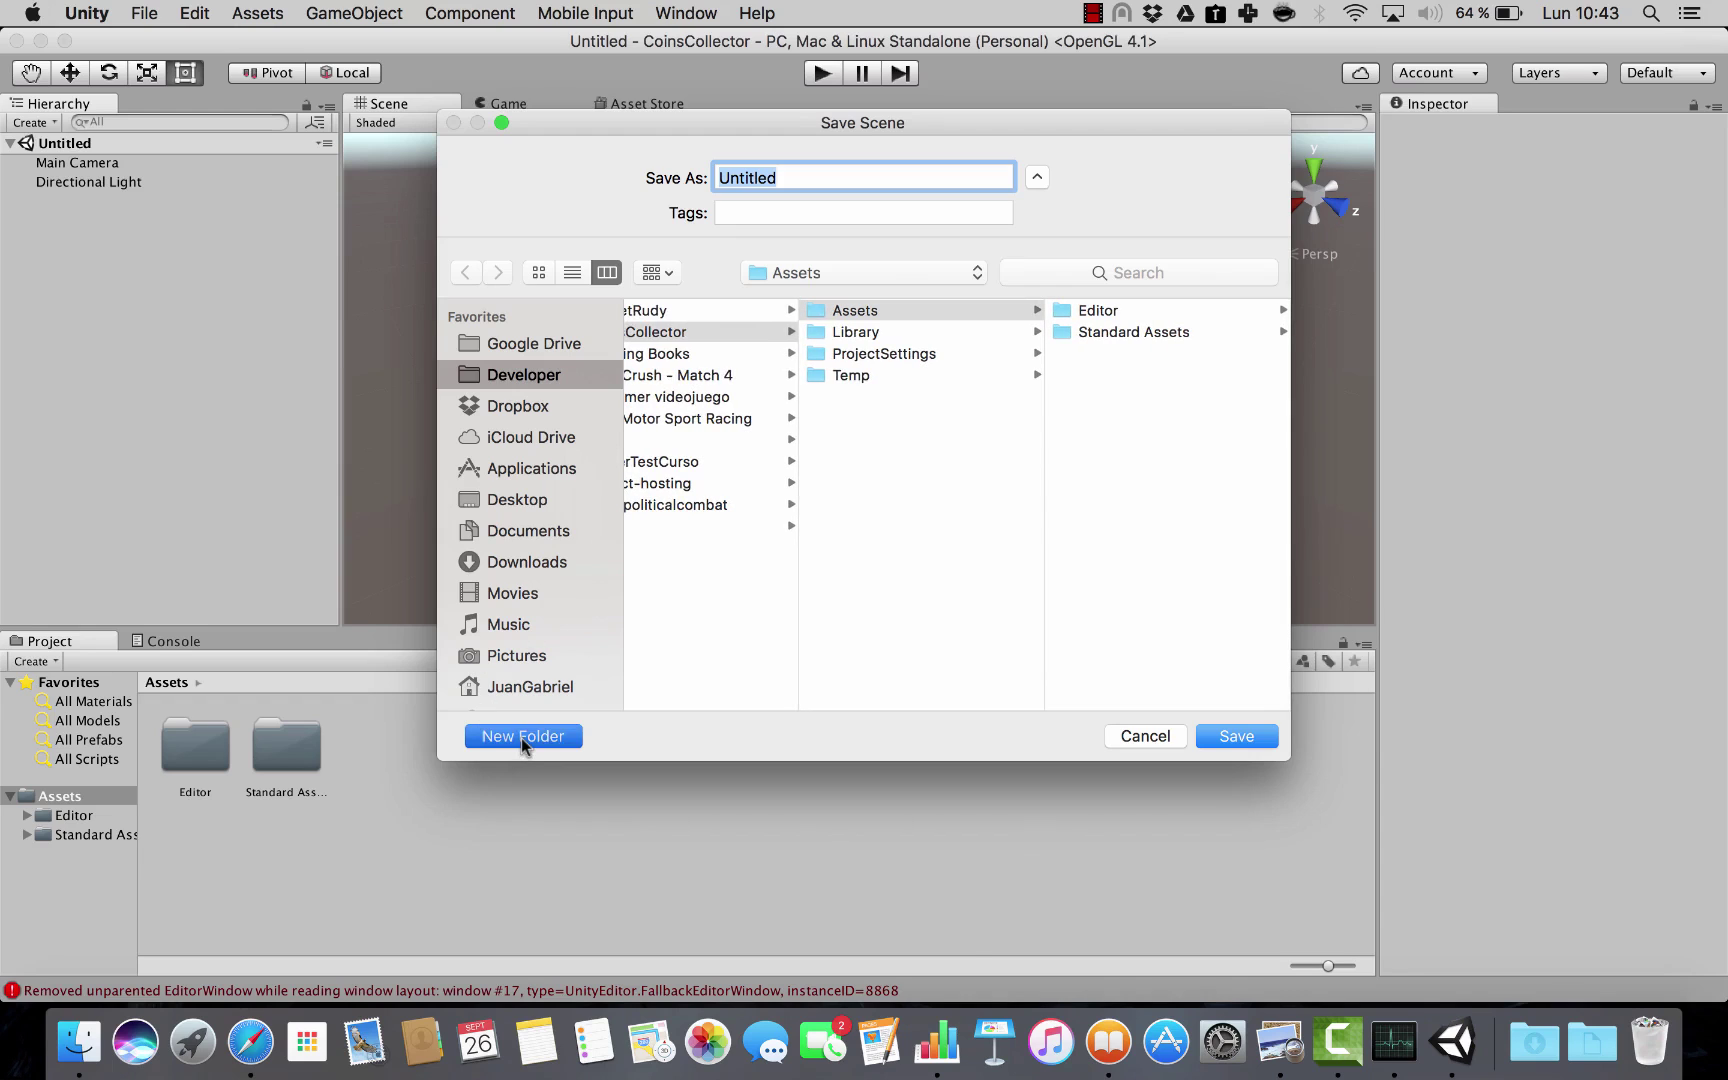
{"action": "type", "text": "Scenes"}
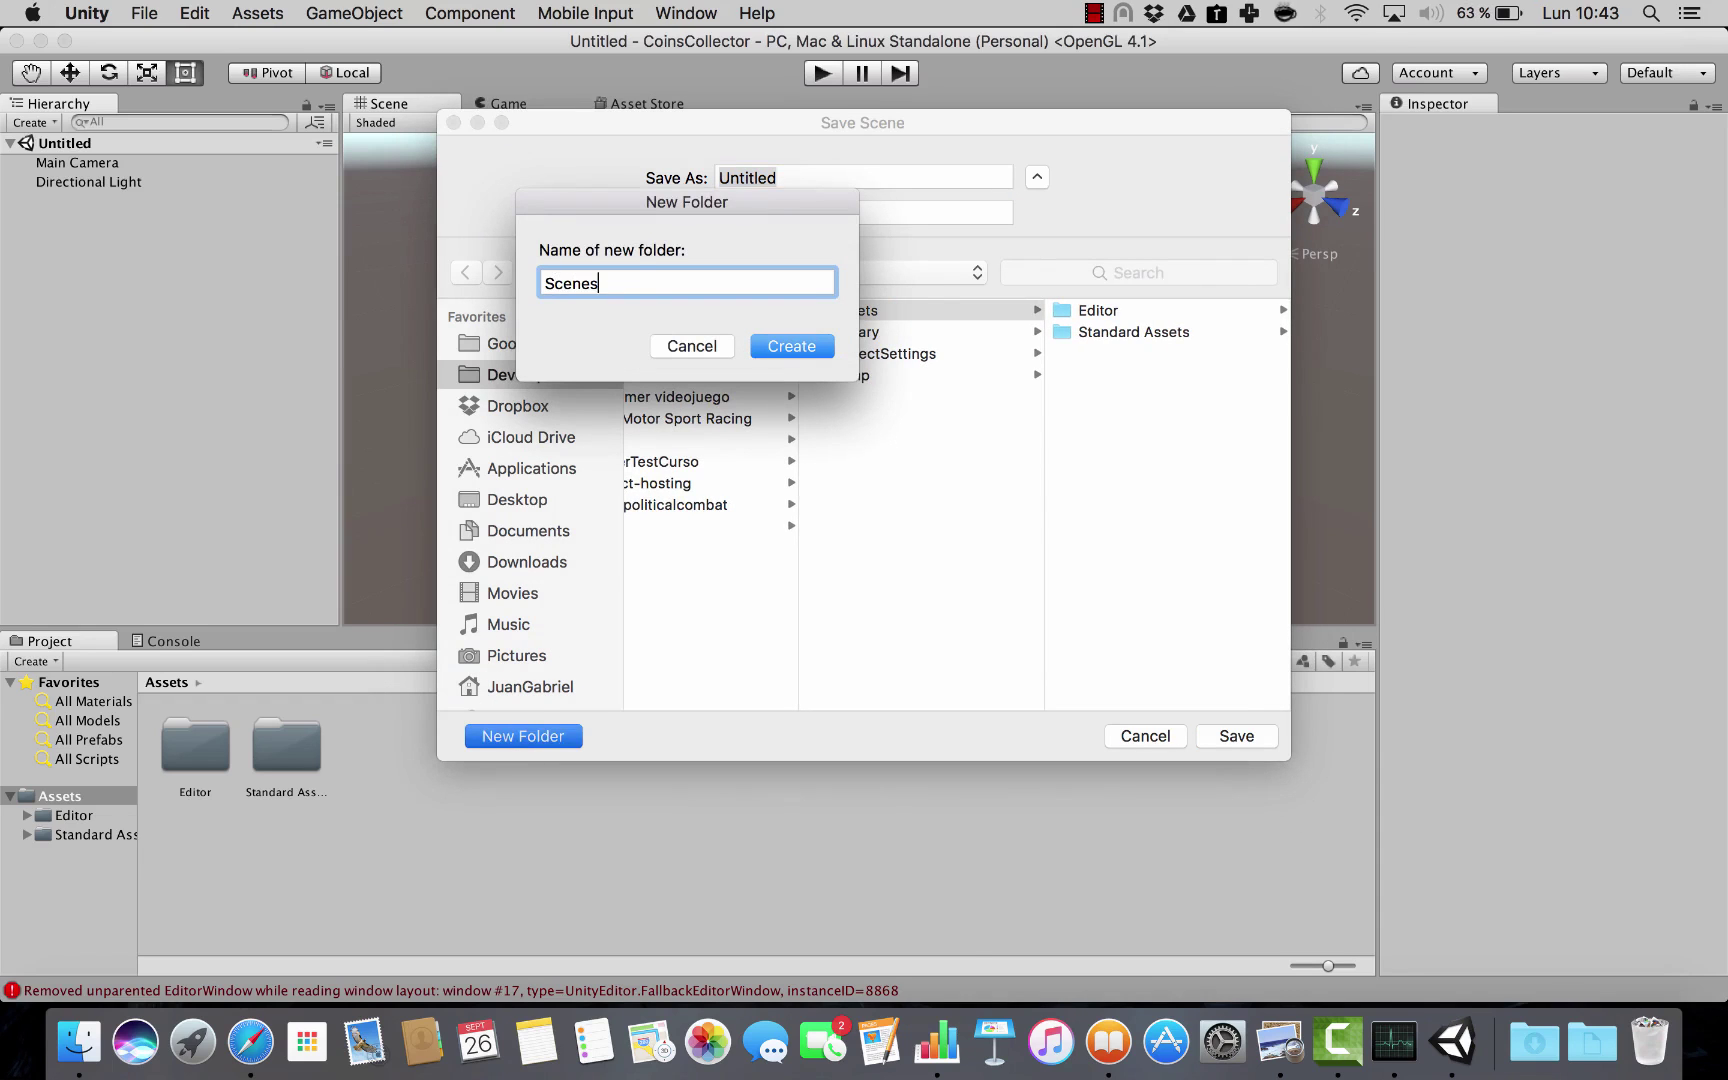
{"action": "key", "text": "Return"}
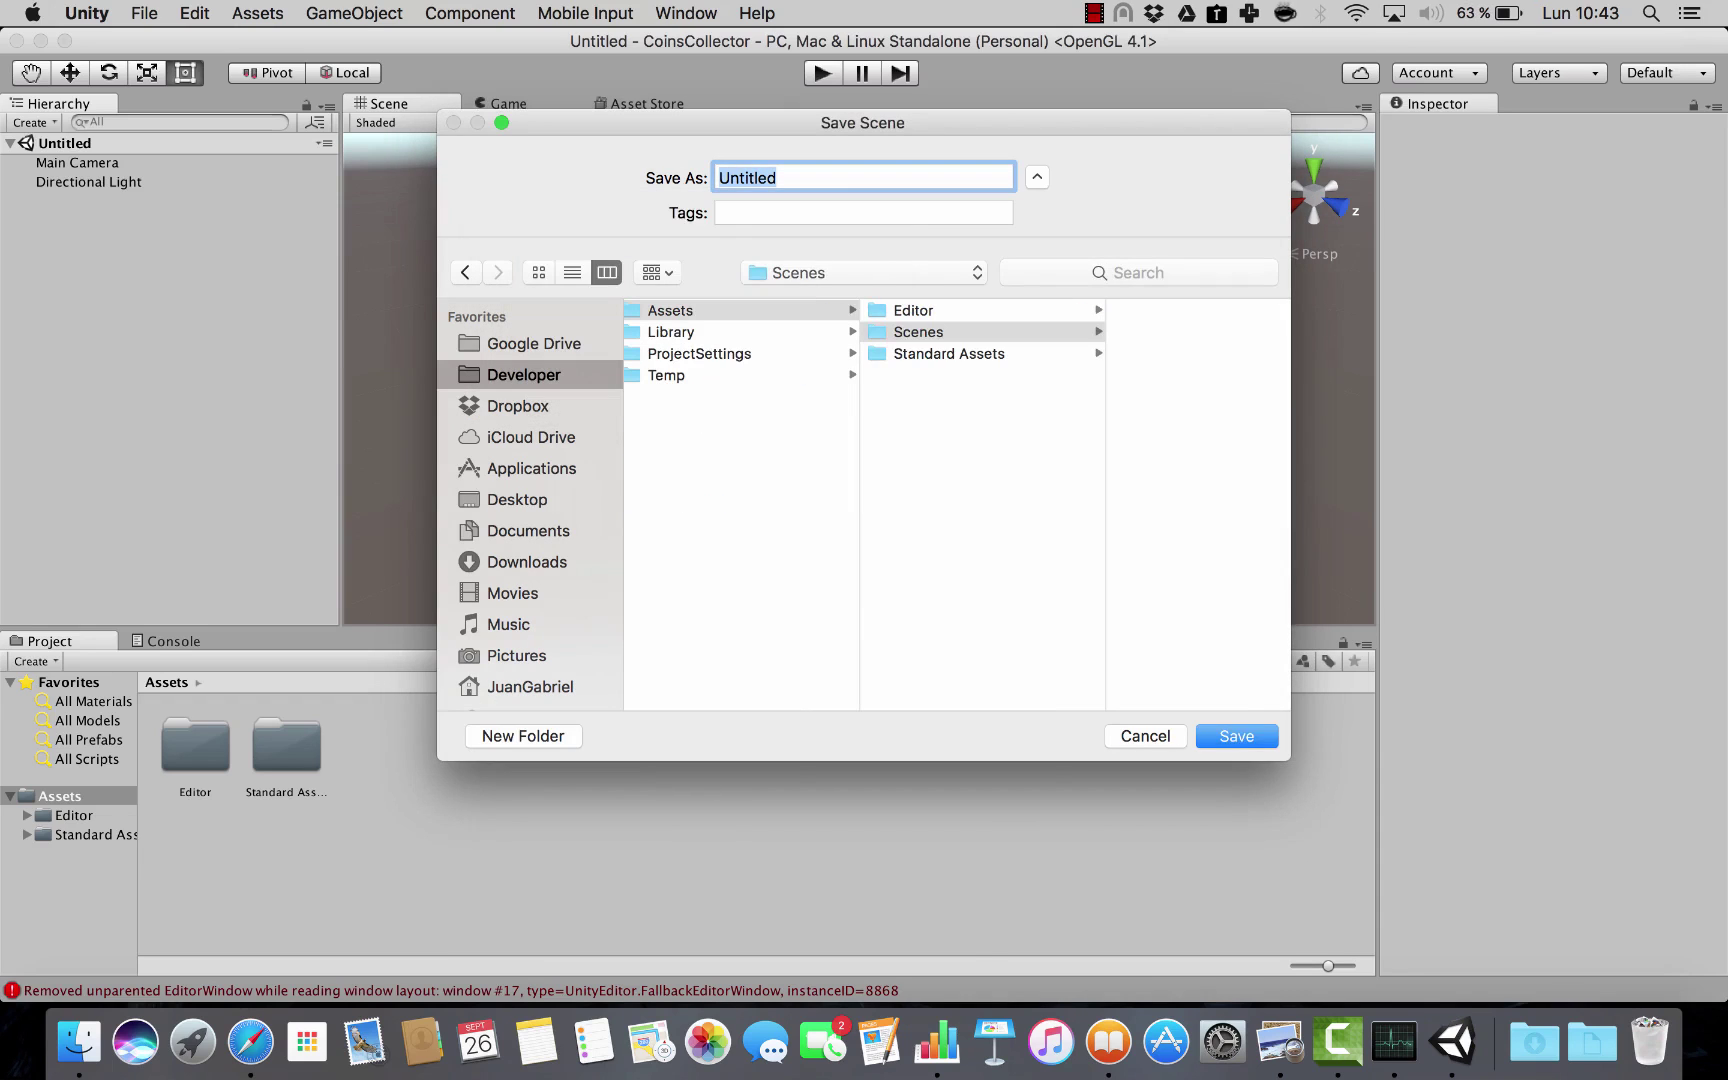
Save the scene as MainScene in the Scenes folder.
{"action": "left_click", "coordinate": [917, 330]}
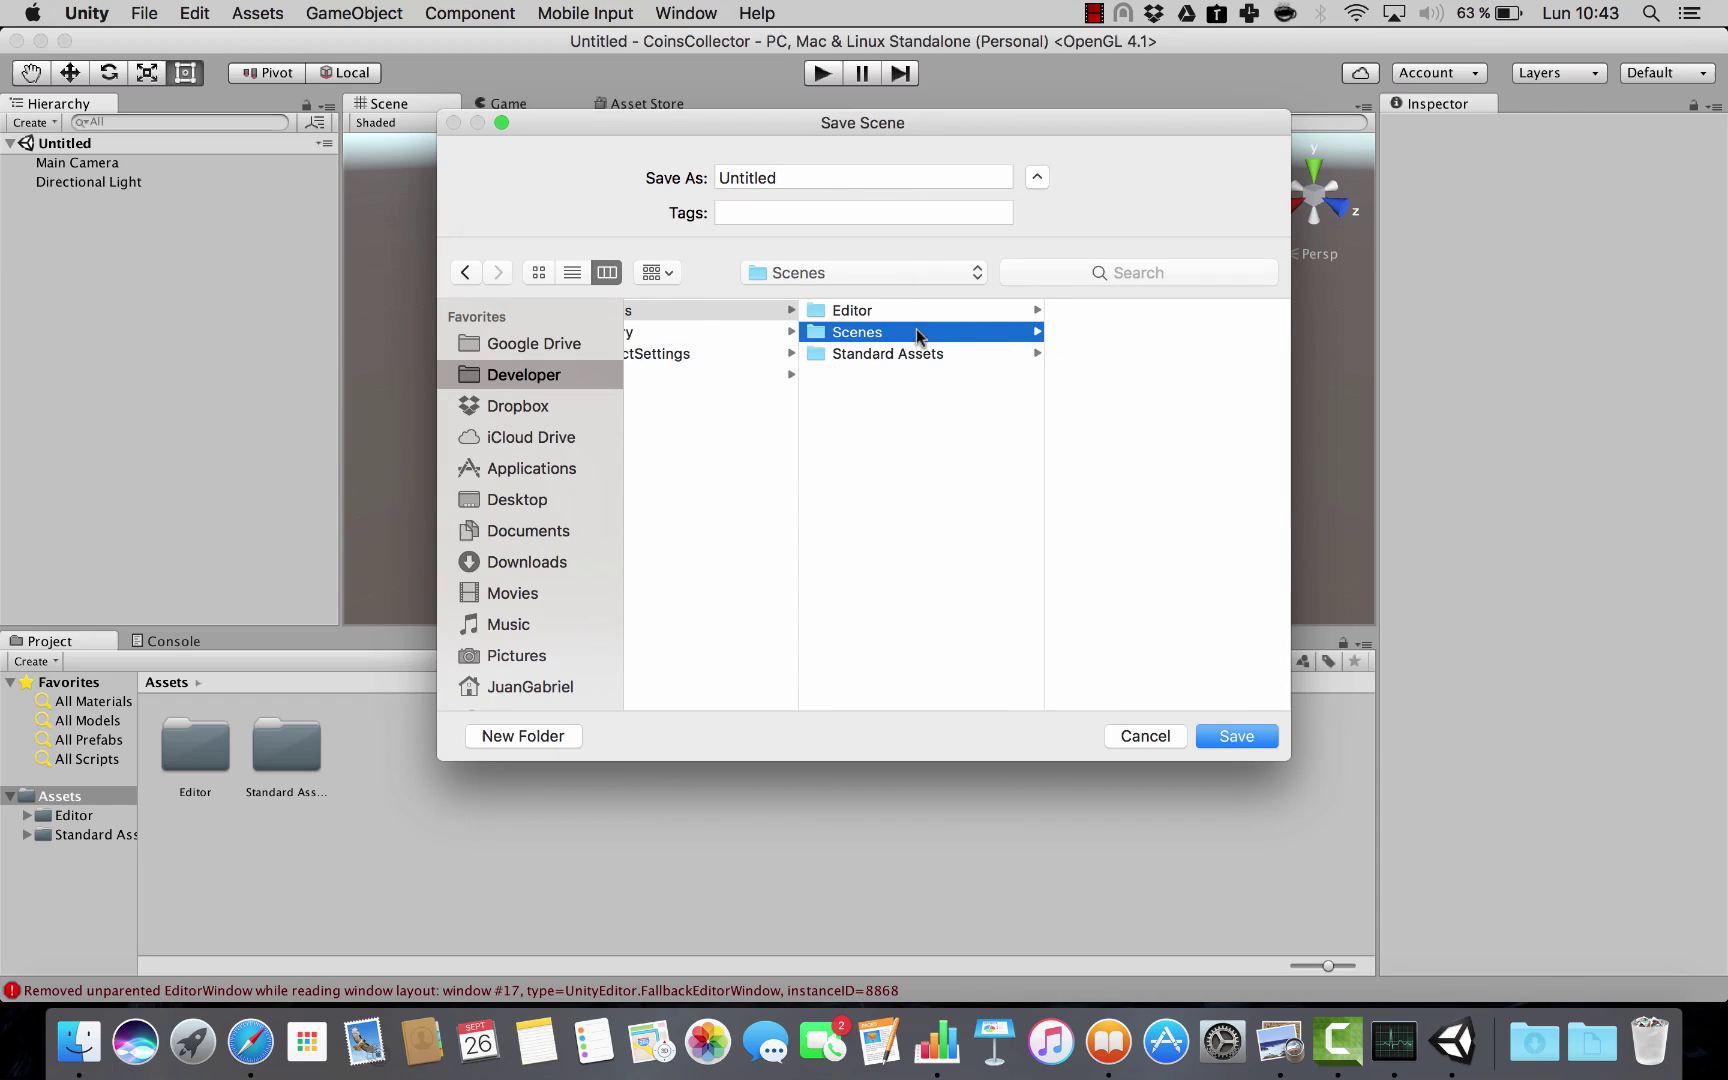
{"action": "double_click", "coordinate": [818, 186]}
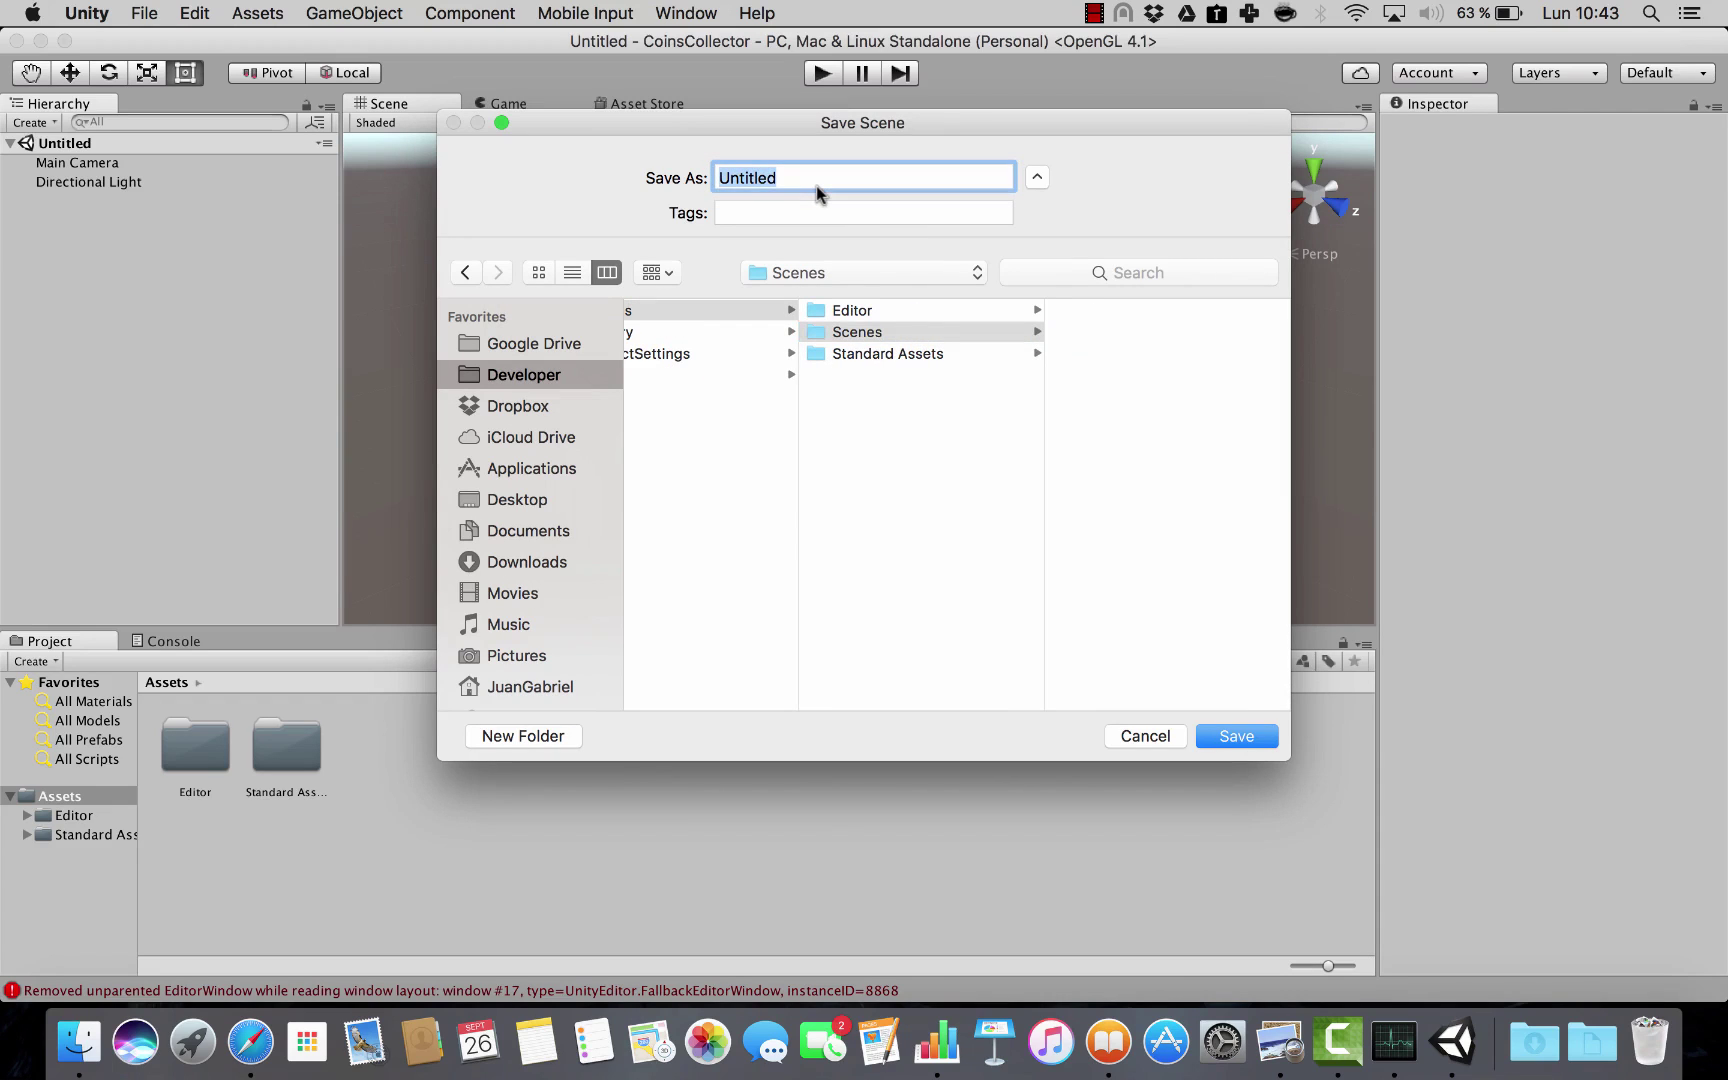
{"action": "type", "text": "MainScene"}
{"action": "key", "text": "Return"}
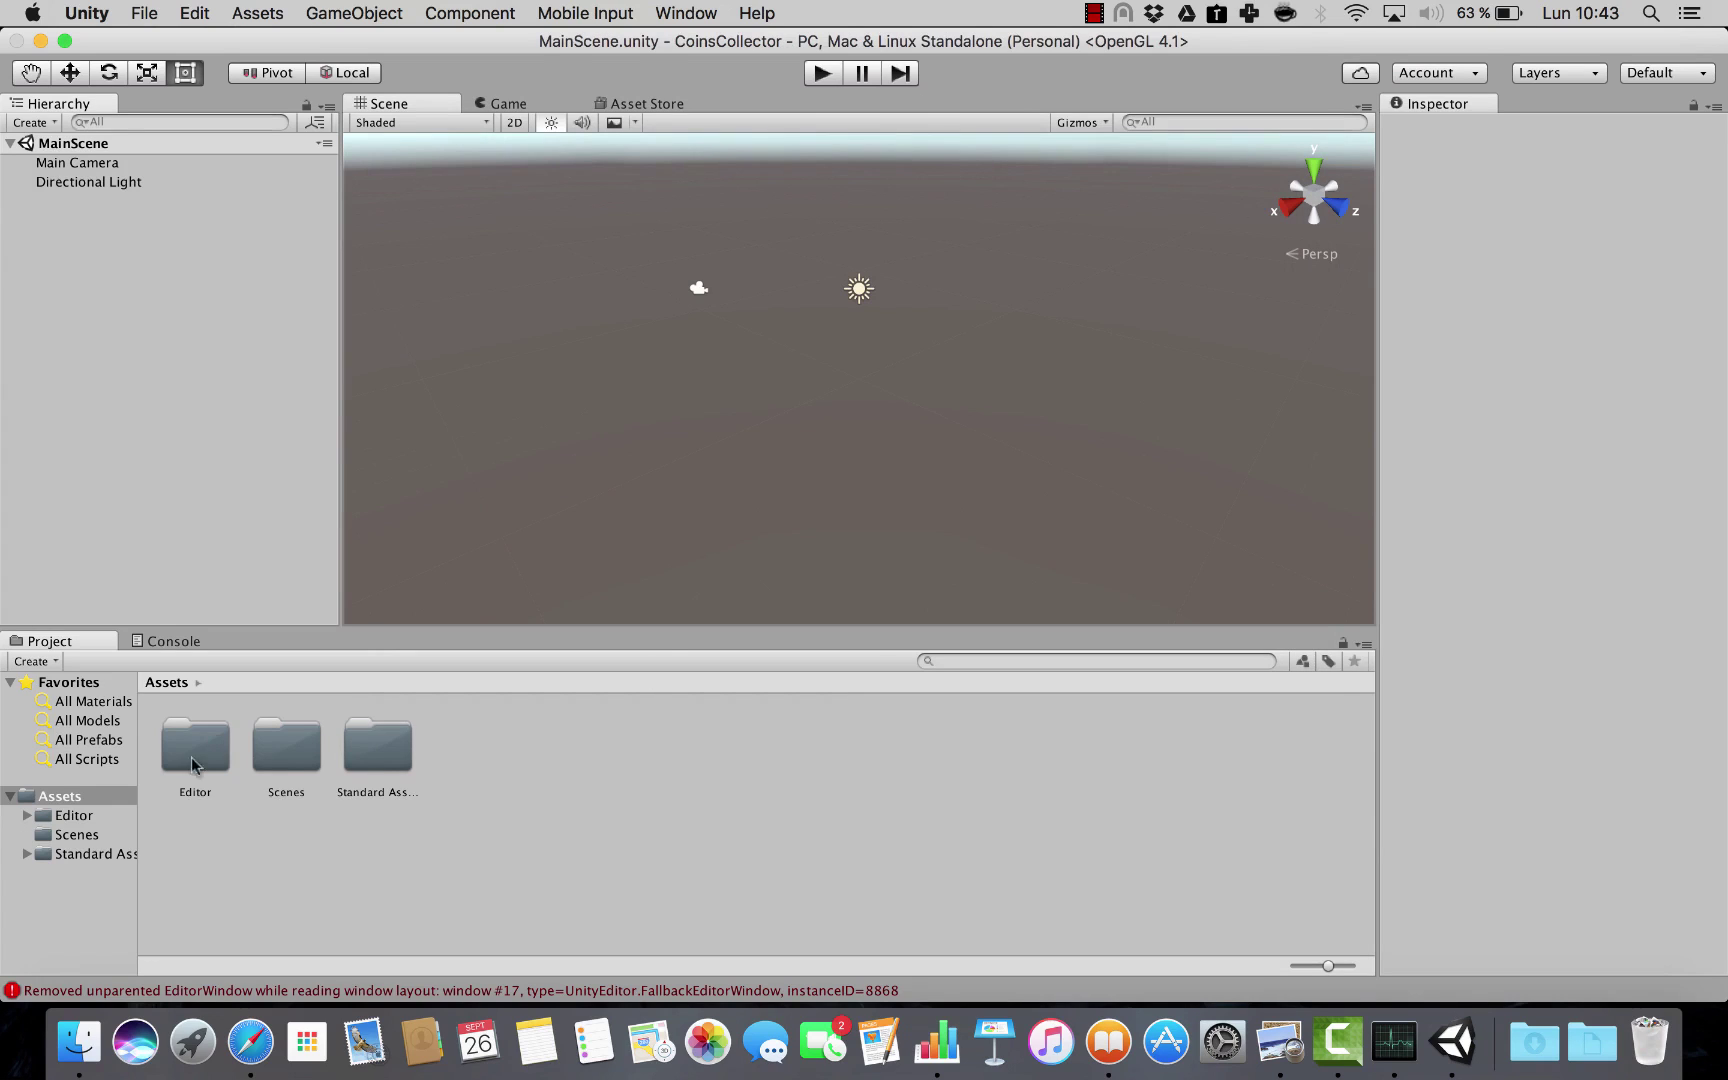
Check the contents of the Scenes folder and return to the root Assets folder.
{"action": "double_click", "coordinate": [284, 758]}
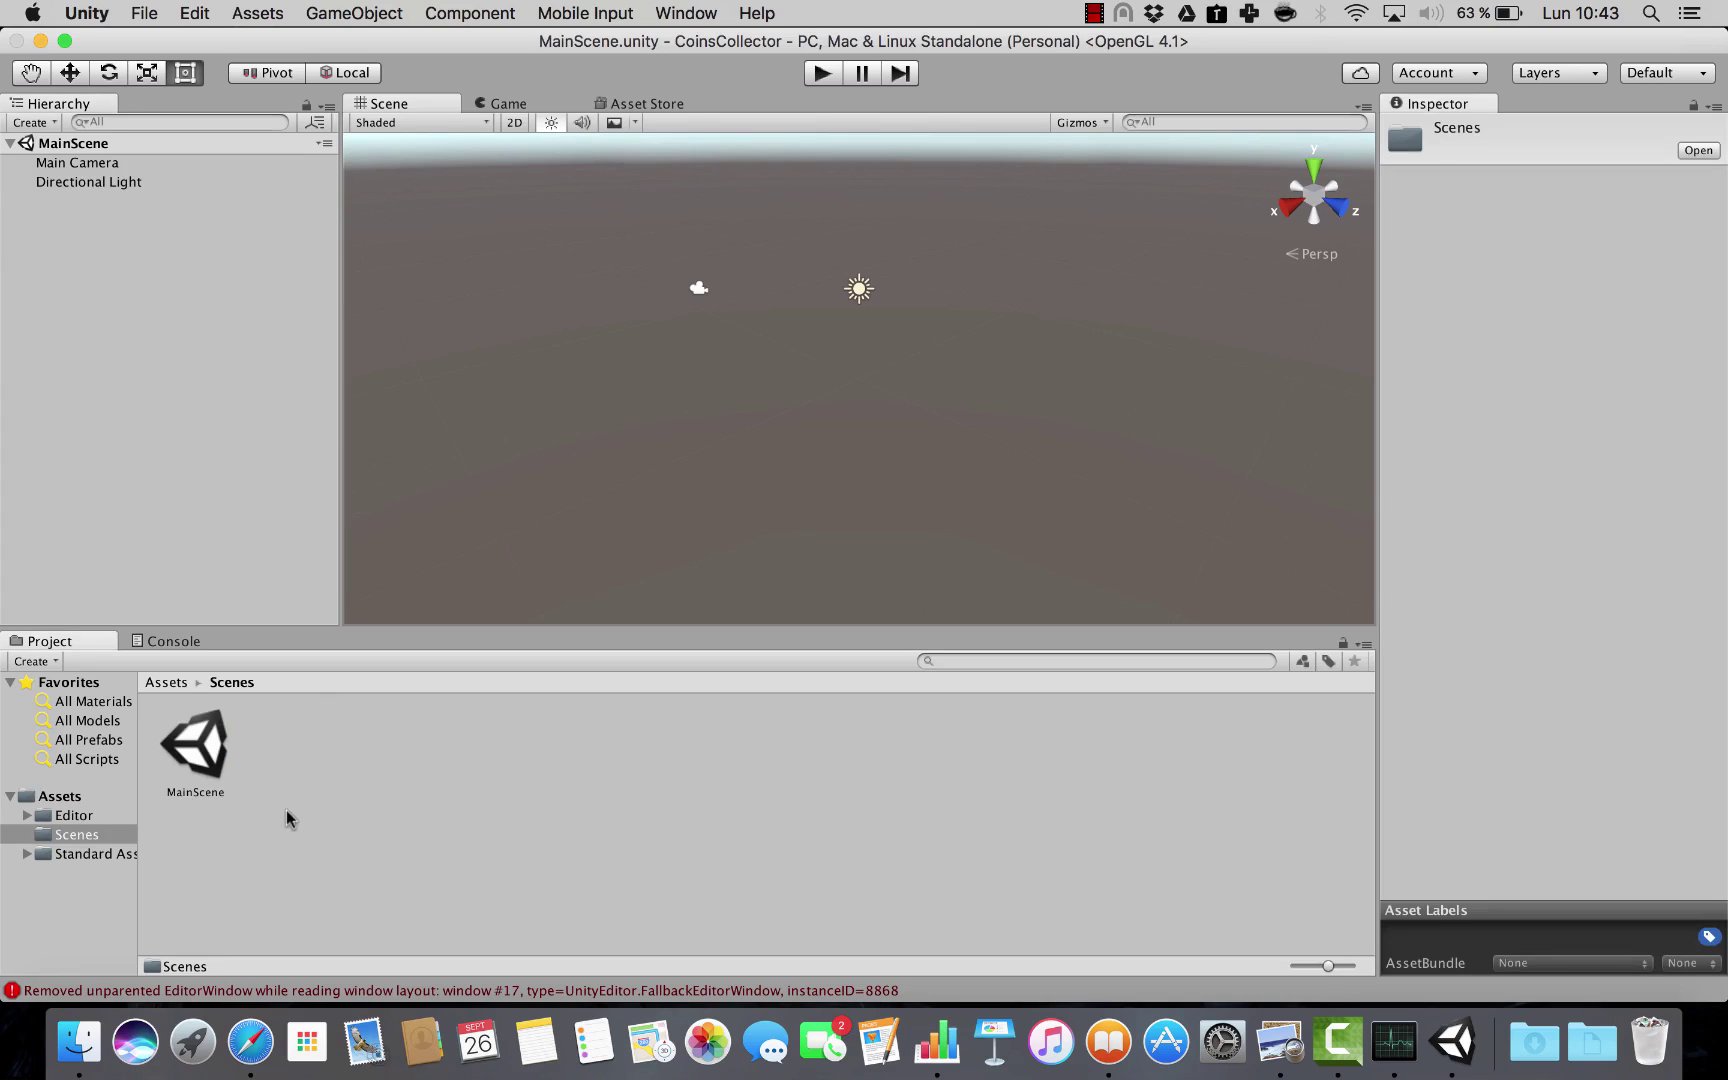
{"action": "left_click", "coordinate": [166, 683]}
{"action": "double_click", "coordinate": [294, 776]}
{"action": "left_click", "coordinate": [168, 682]}
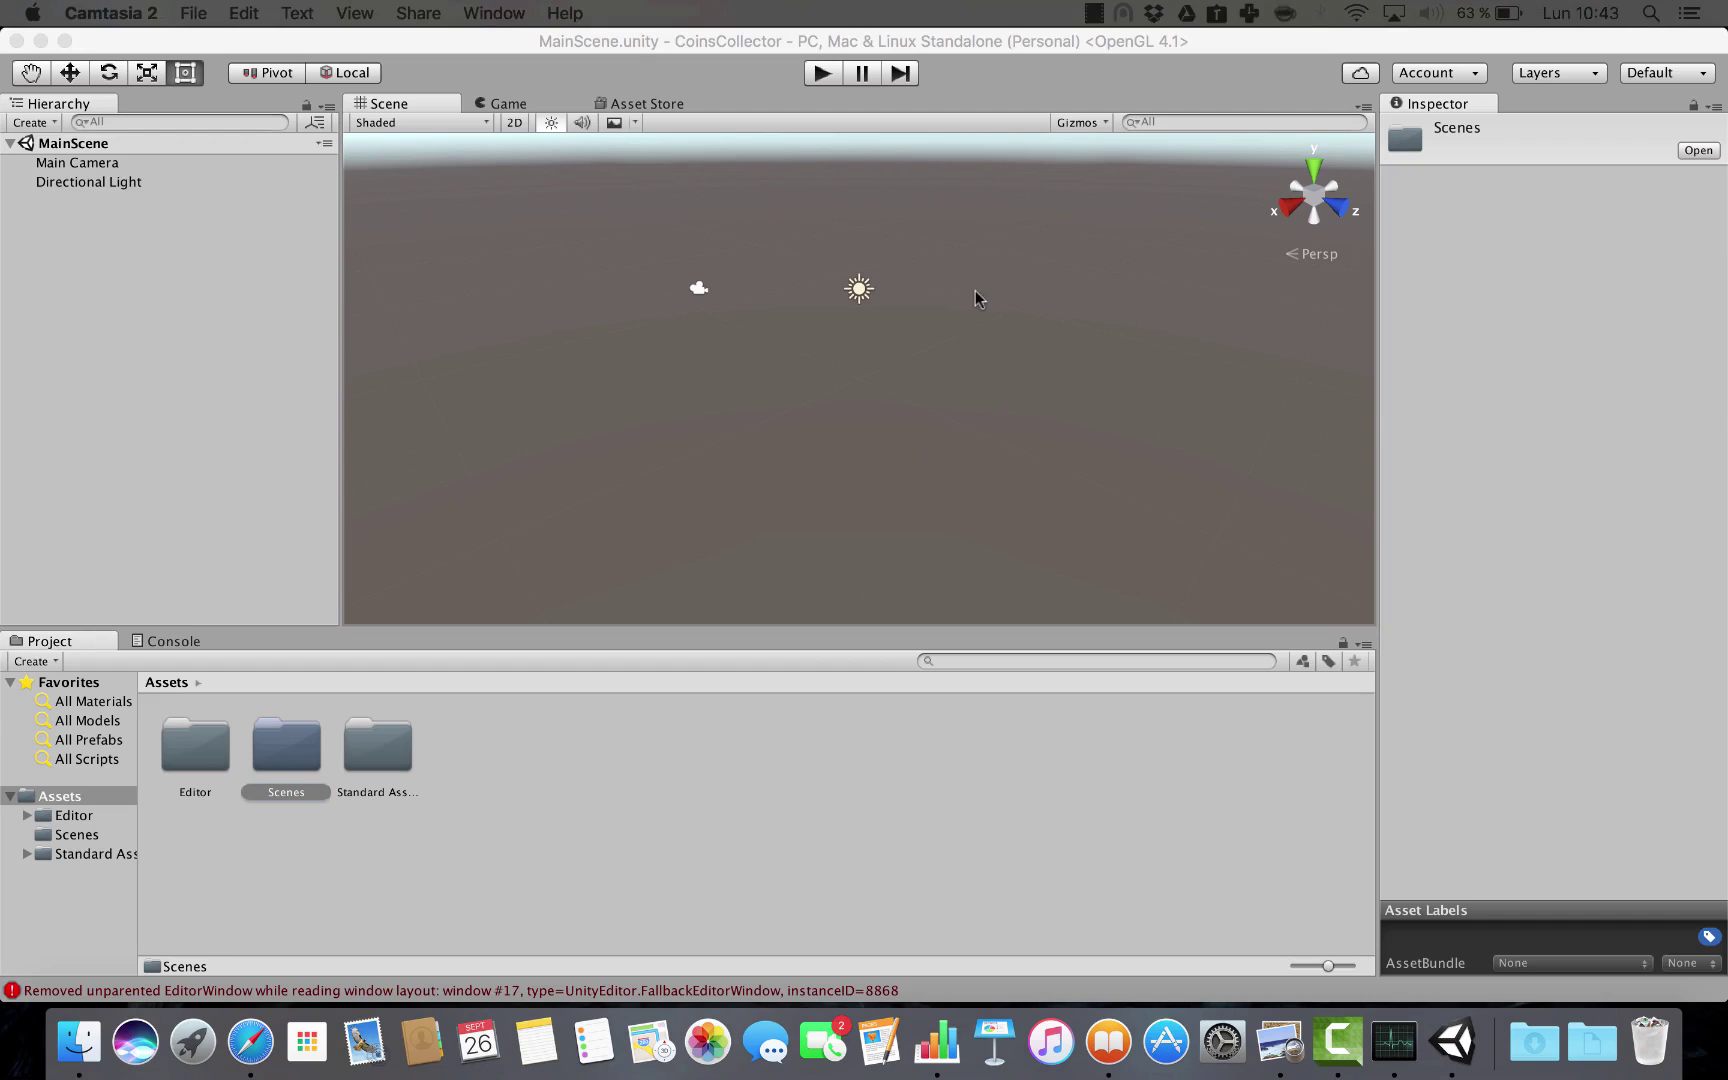
Examine the component properties of the Directional Light and the Main Camera, and clear the selection.
{"action": "left_click", "coordinate": [859, 290]}
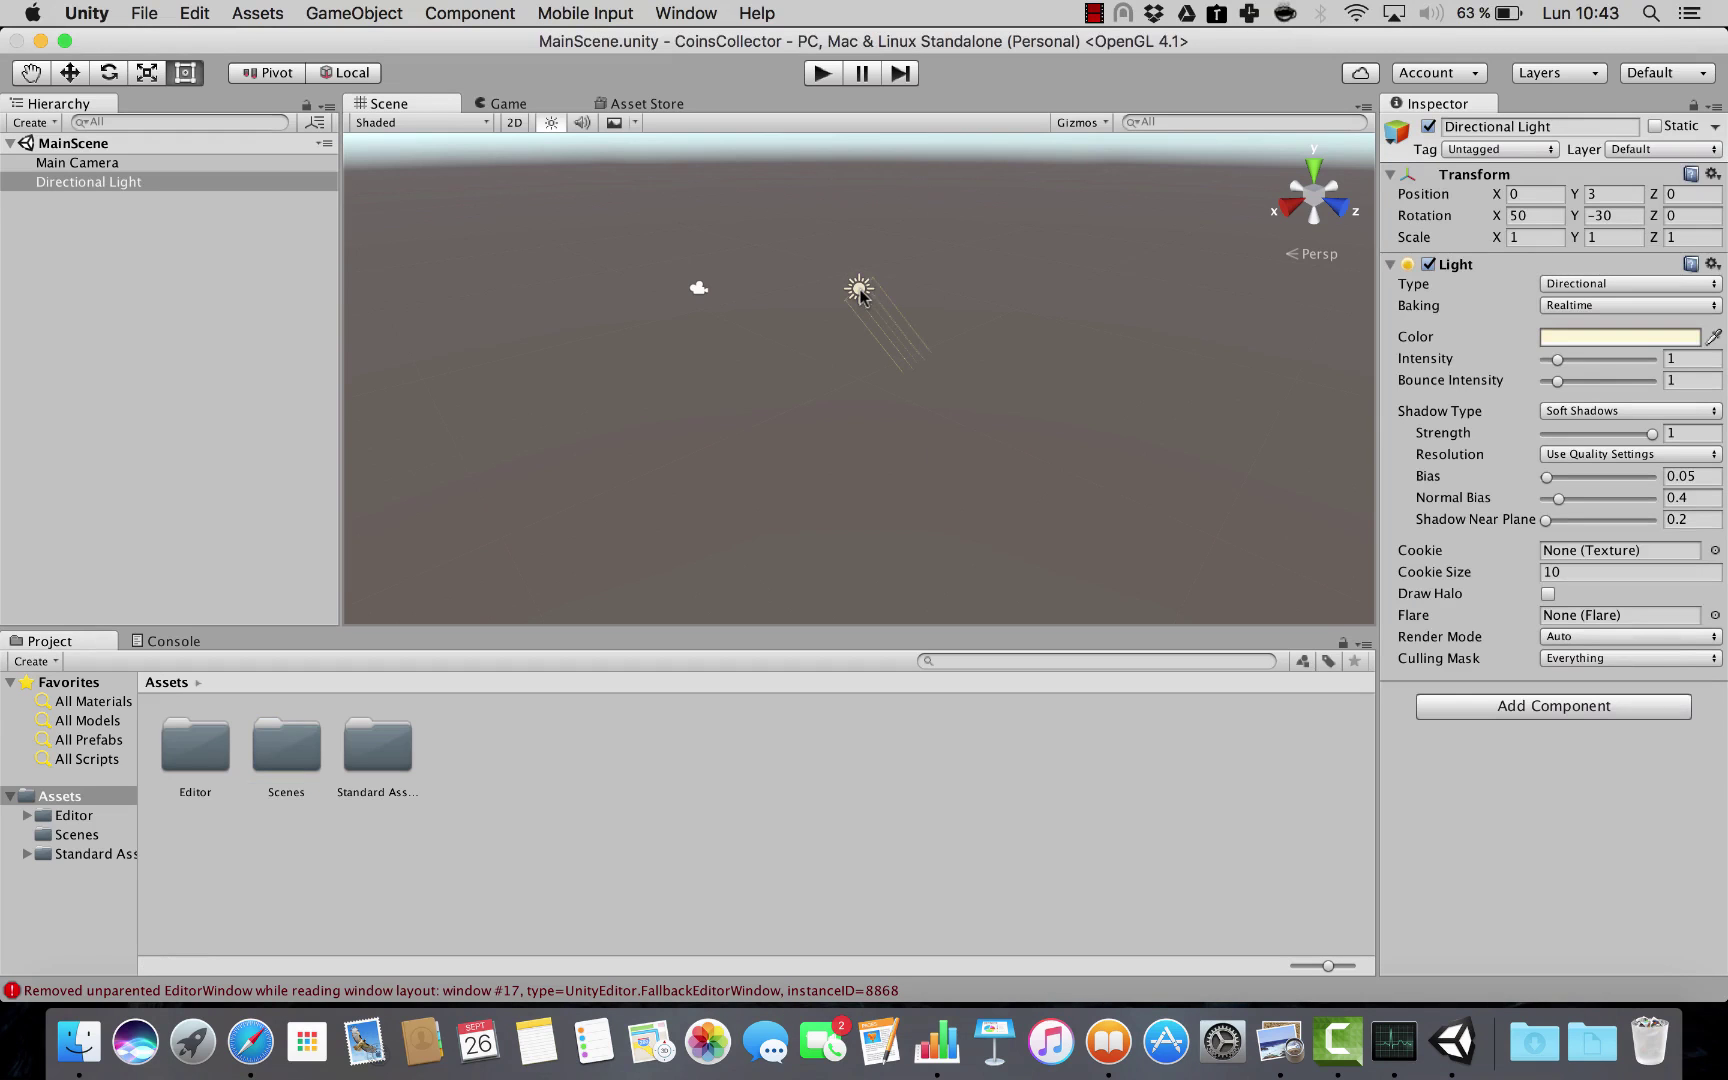
{"action": "left_click", "coordinate": [699, 288]}
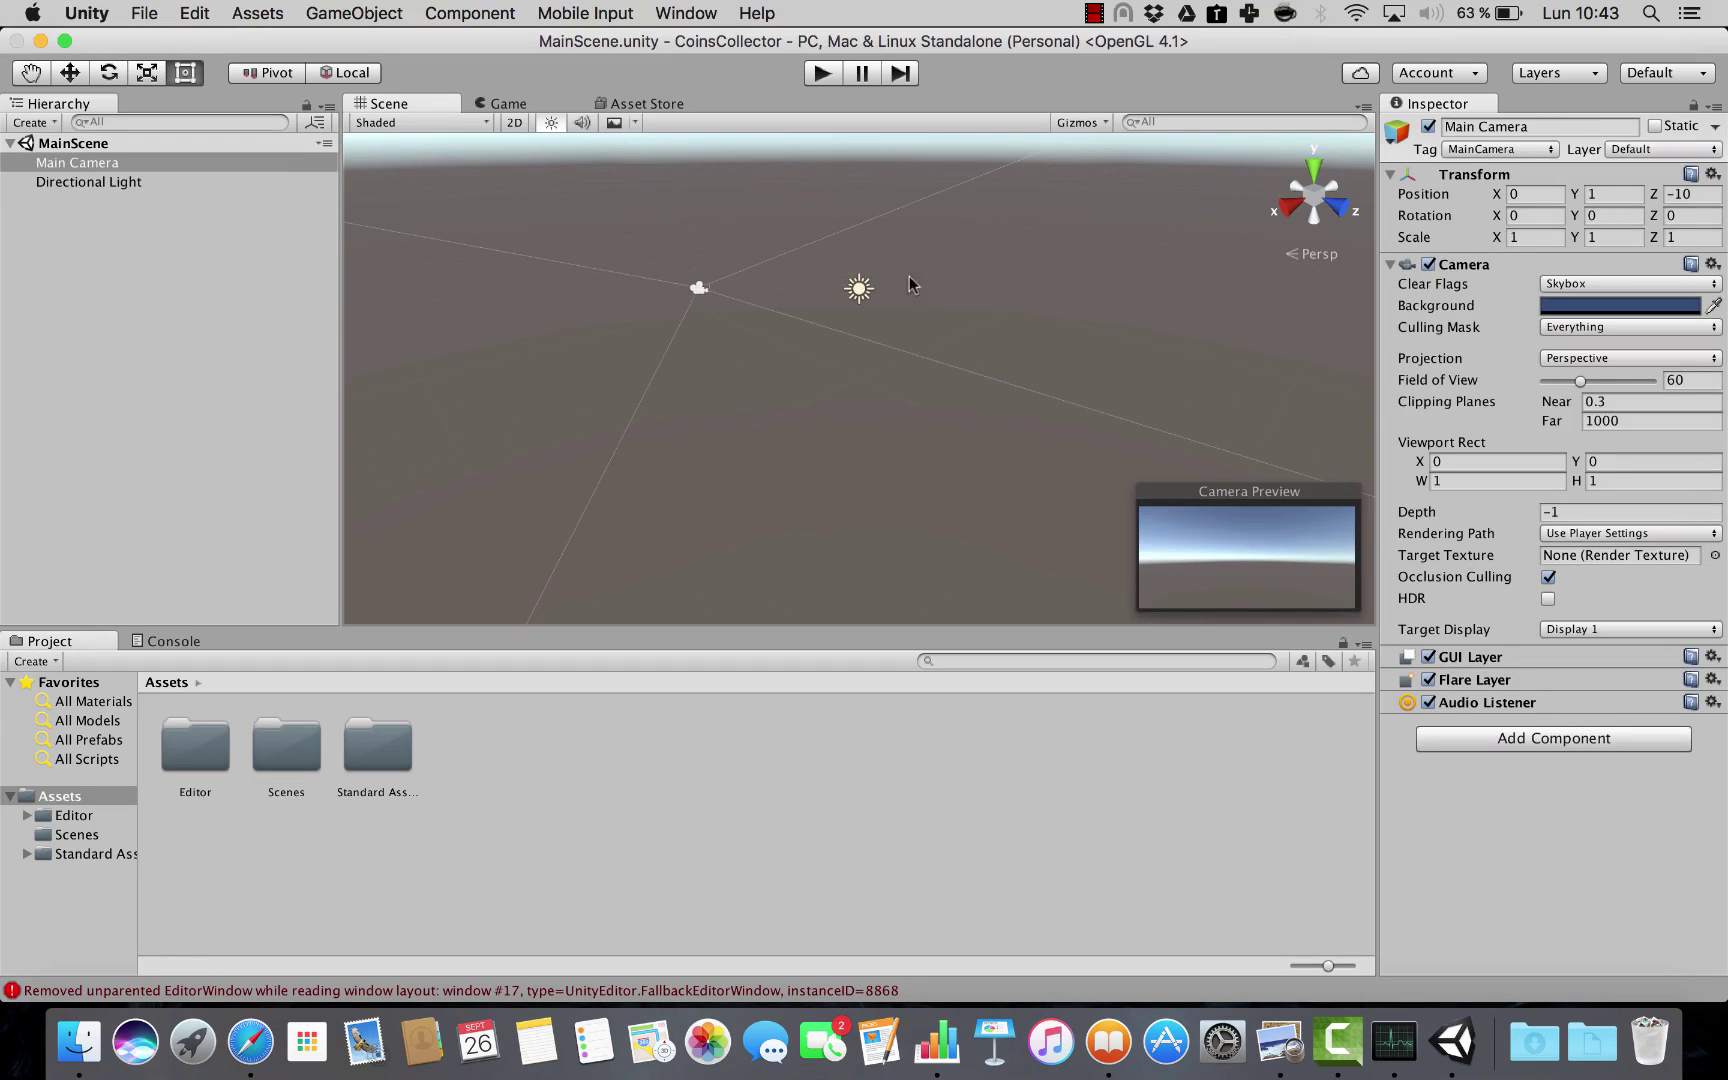
{"action": "left_click", "coordinate": [891, 202]}
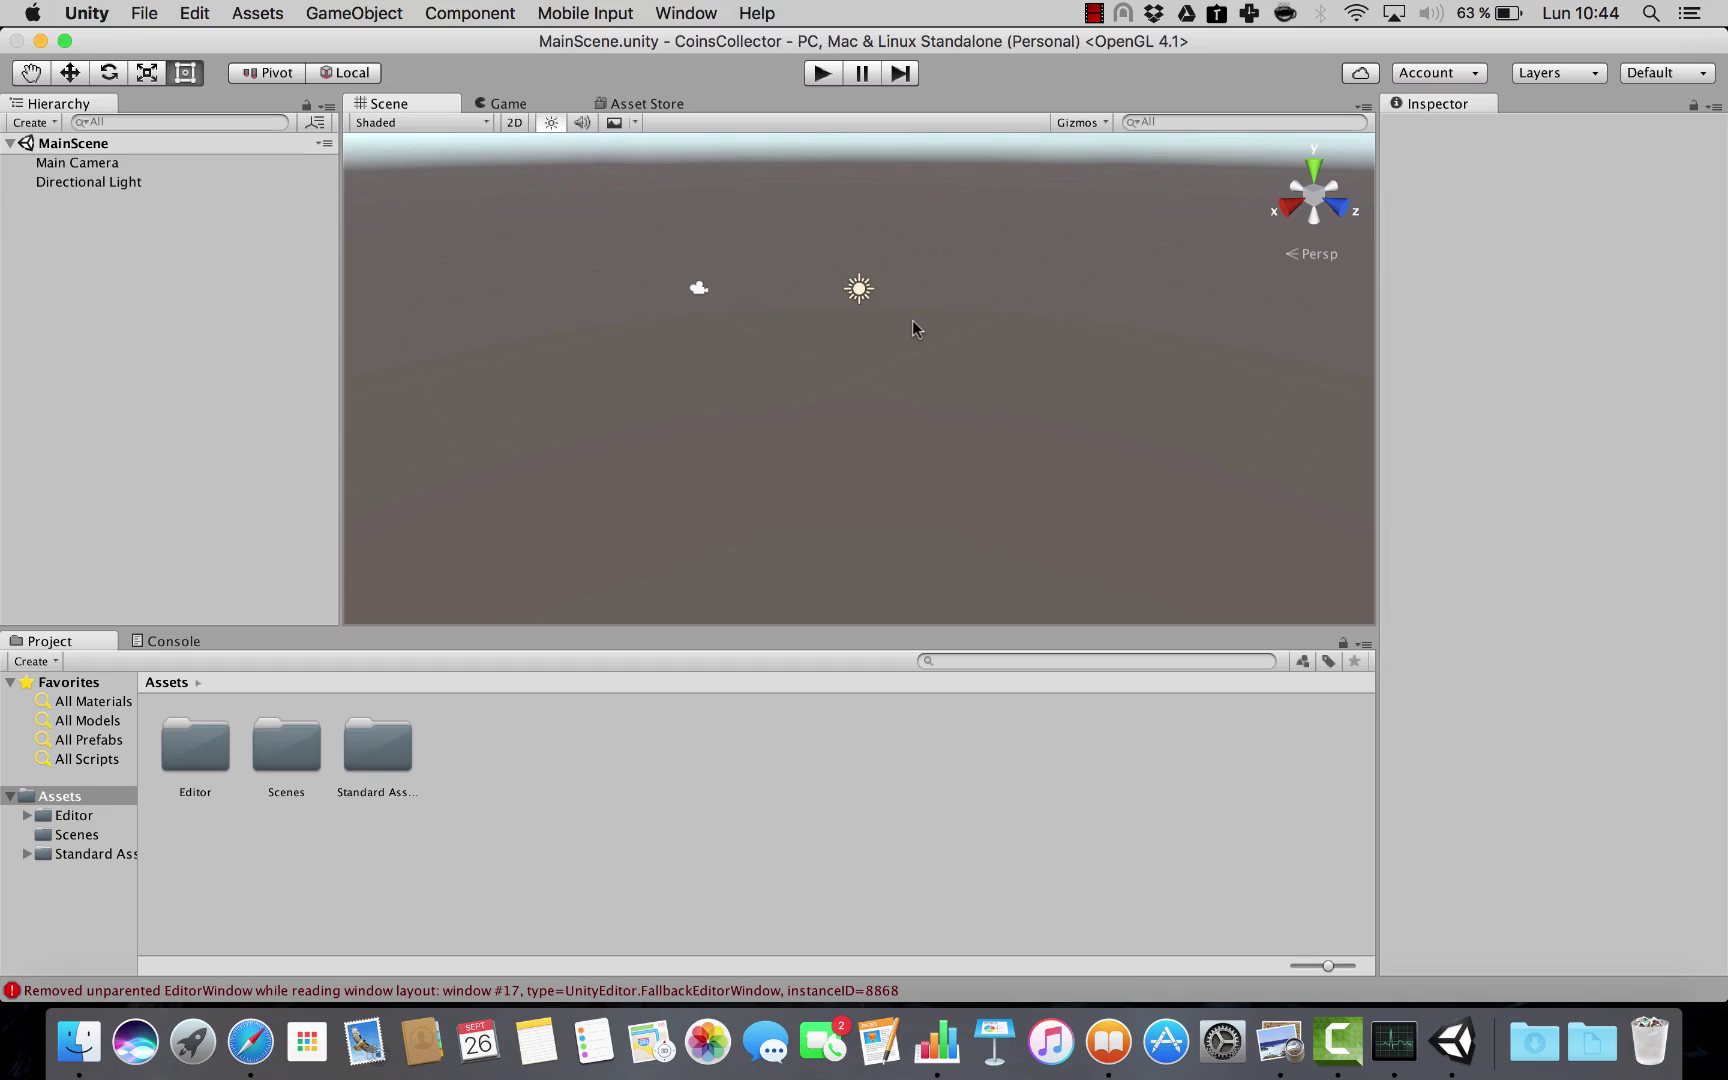
{"action": "scroll", "coordinate": [913, 320], "scroll_direction": "up", "scroll_amount": 5}
{"action": "scroll", "coordinate": [913, 320], "scroll_direction": "up", "scroll_amount": 2}
{"action": "scroll", "coordinate": [884, 248], "scroll_direction": "down", "scroll_amount": 3}
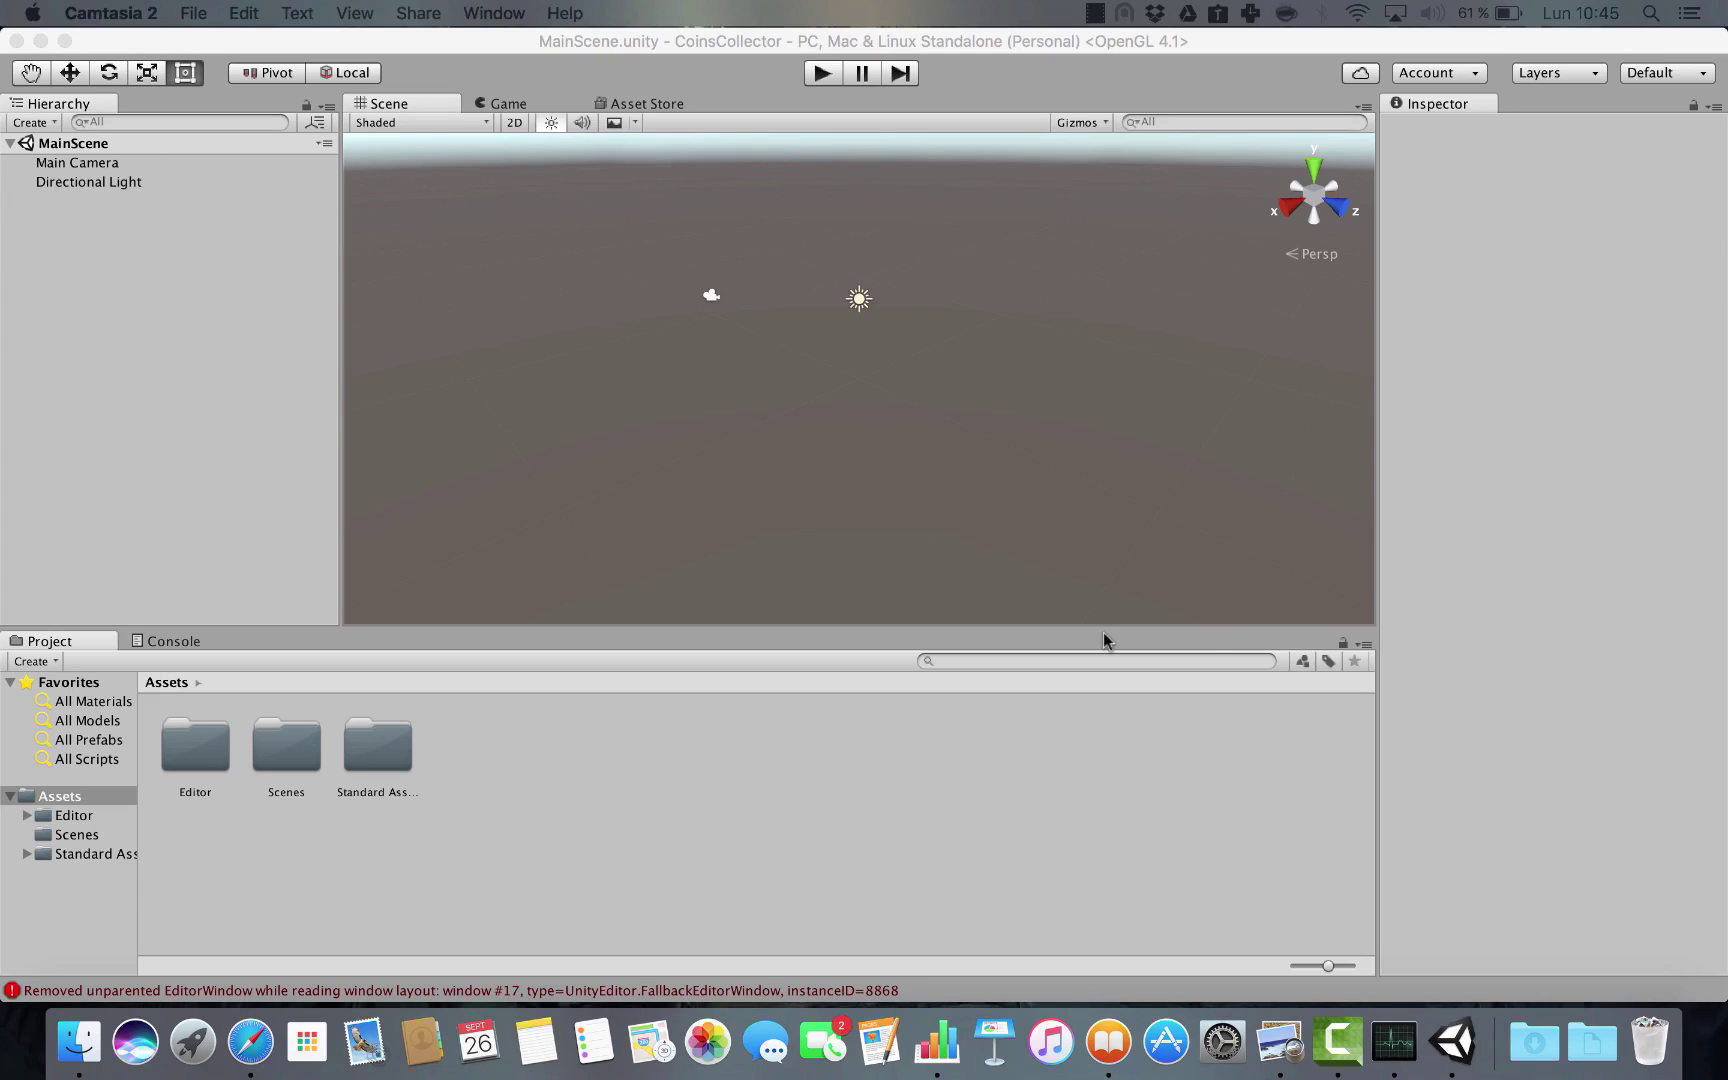
{"action": "scroll", "coordinate": [873, 383], "scroll_direction": "up", "scroll_amount": 5}
{"action": "scroll", "coordinate": [848, 414], "scroll_direction": "down", "scroll_amount": 3}
Open the Prototyping folder within Standard Assets and look through its Prefabs subfolder.
{"action": "double_click", "coordinate": [378, 745]}
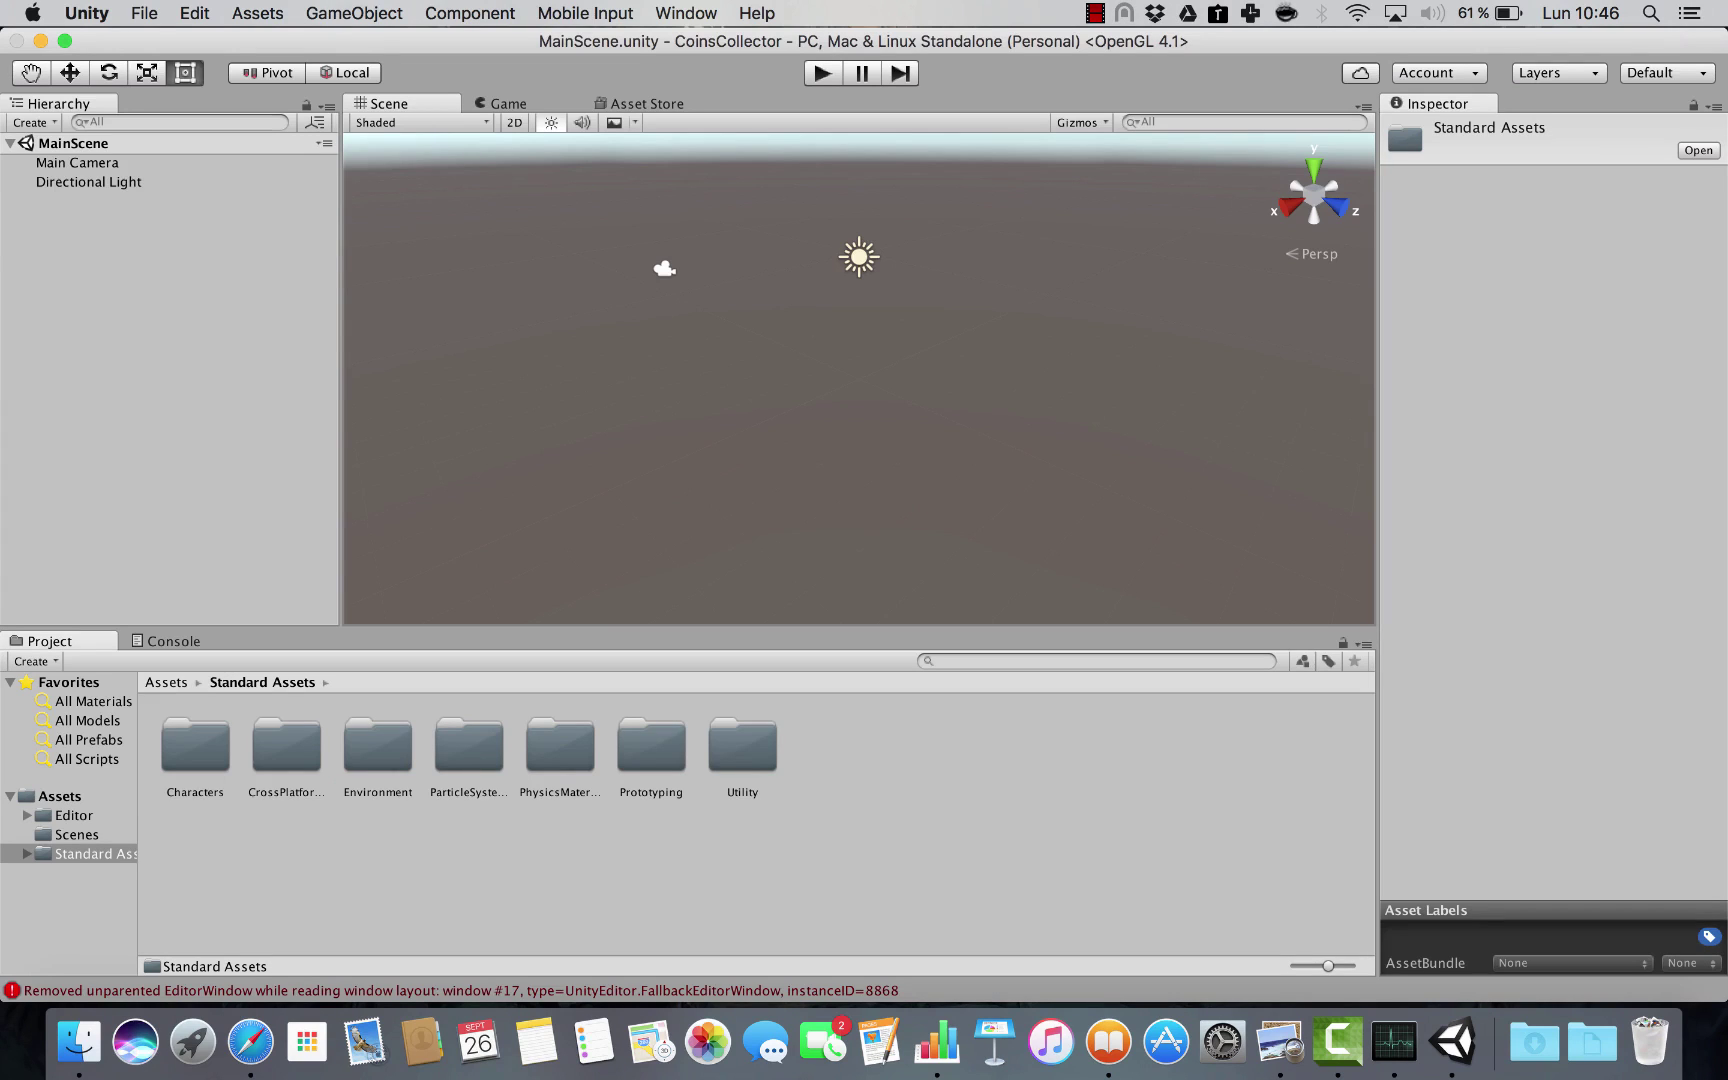
{"action": "double_click", "coordinate": [656, 757]}
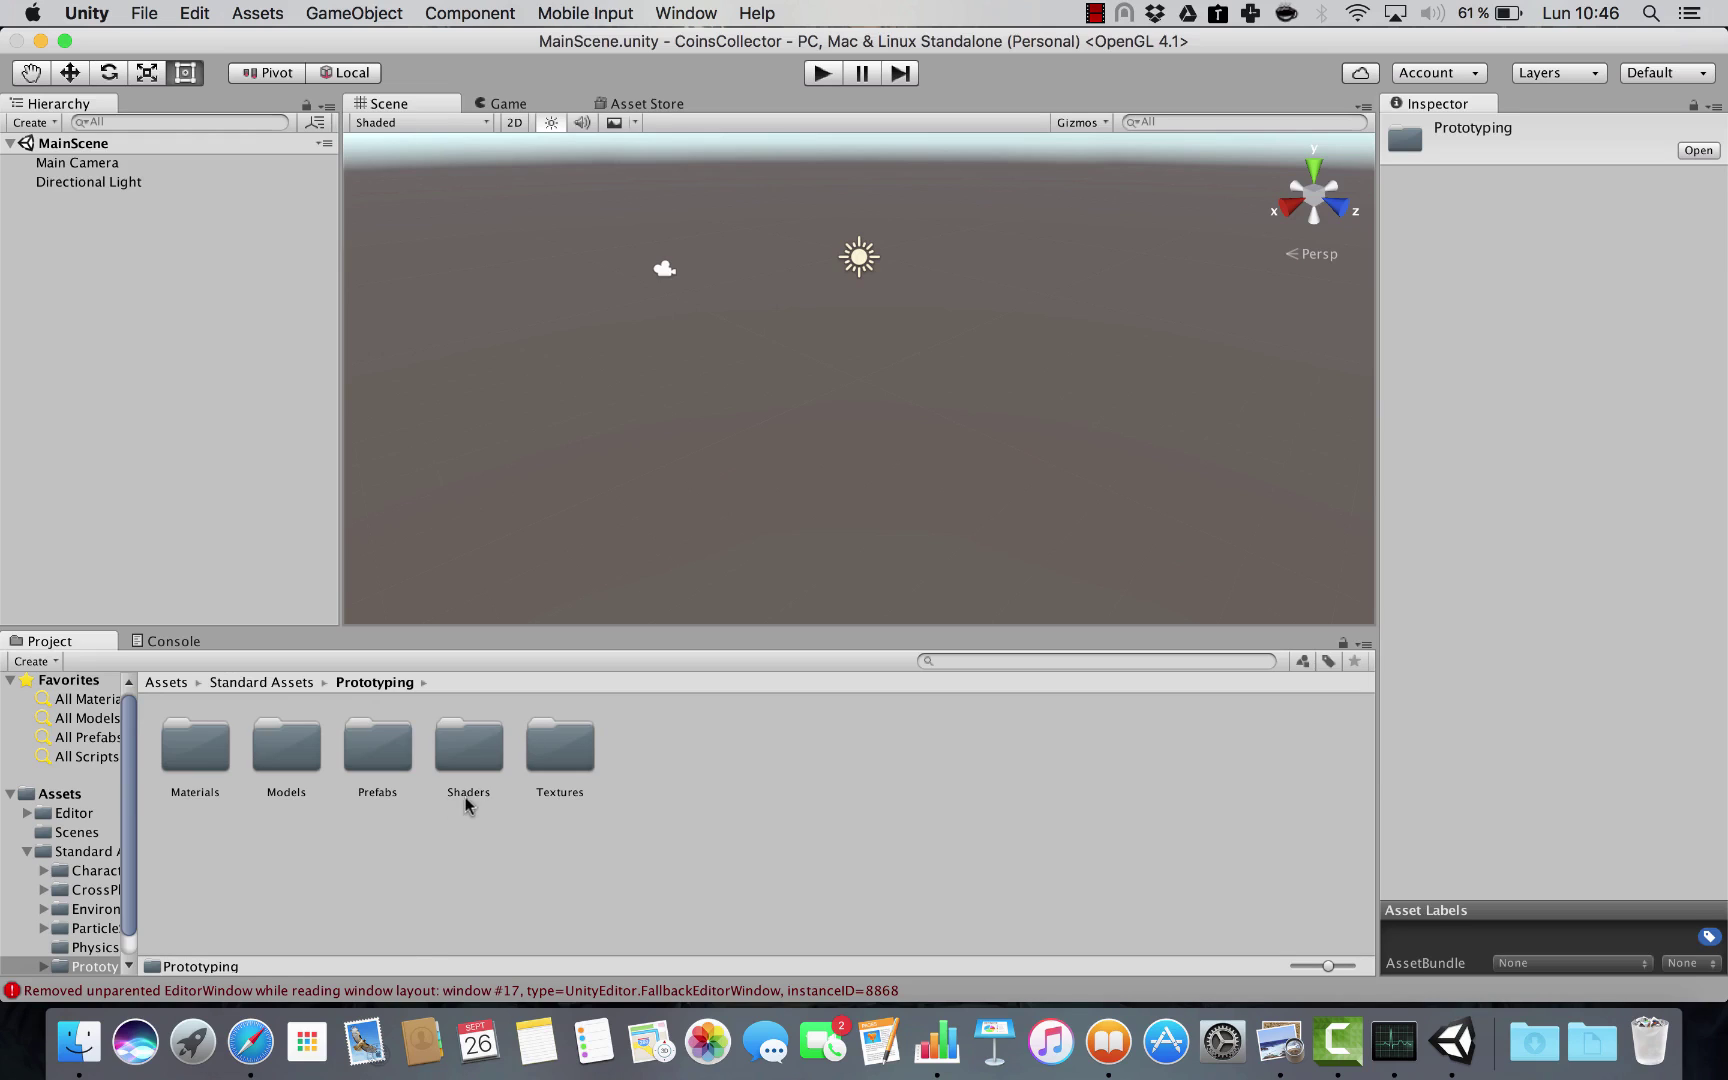
{"action": "double_click", "coordinate": [350, 740]}
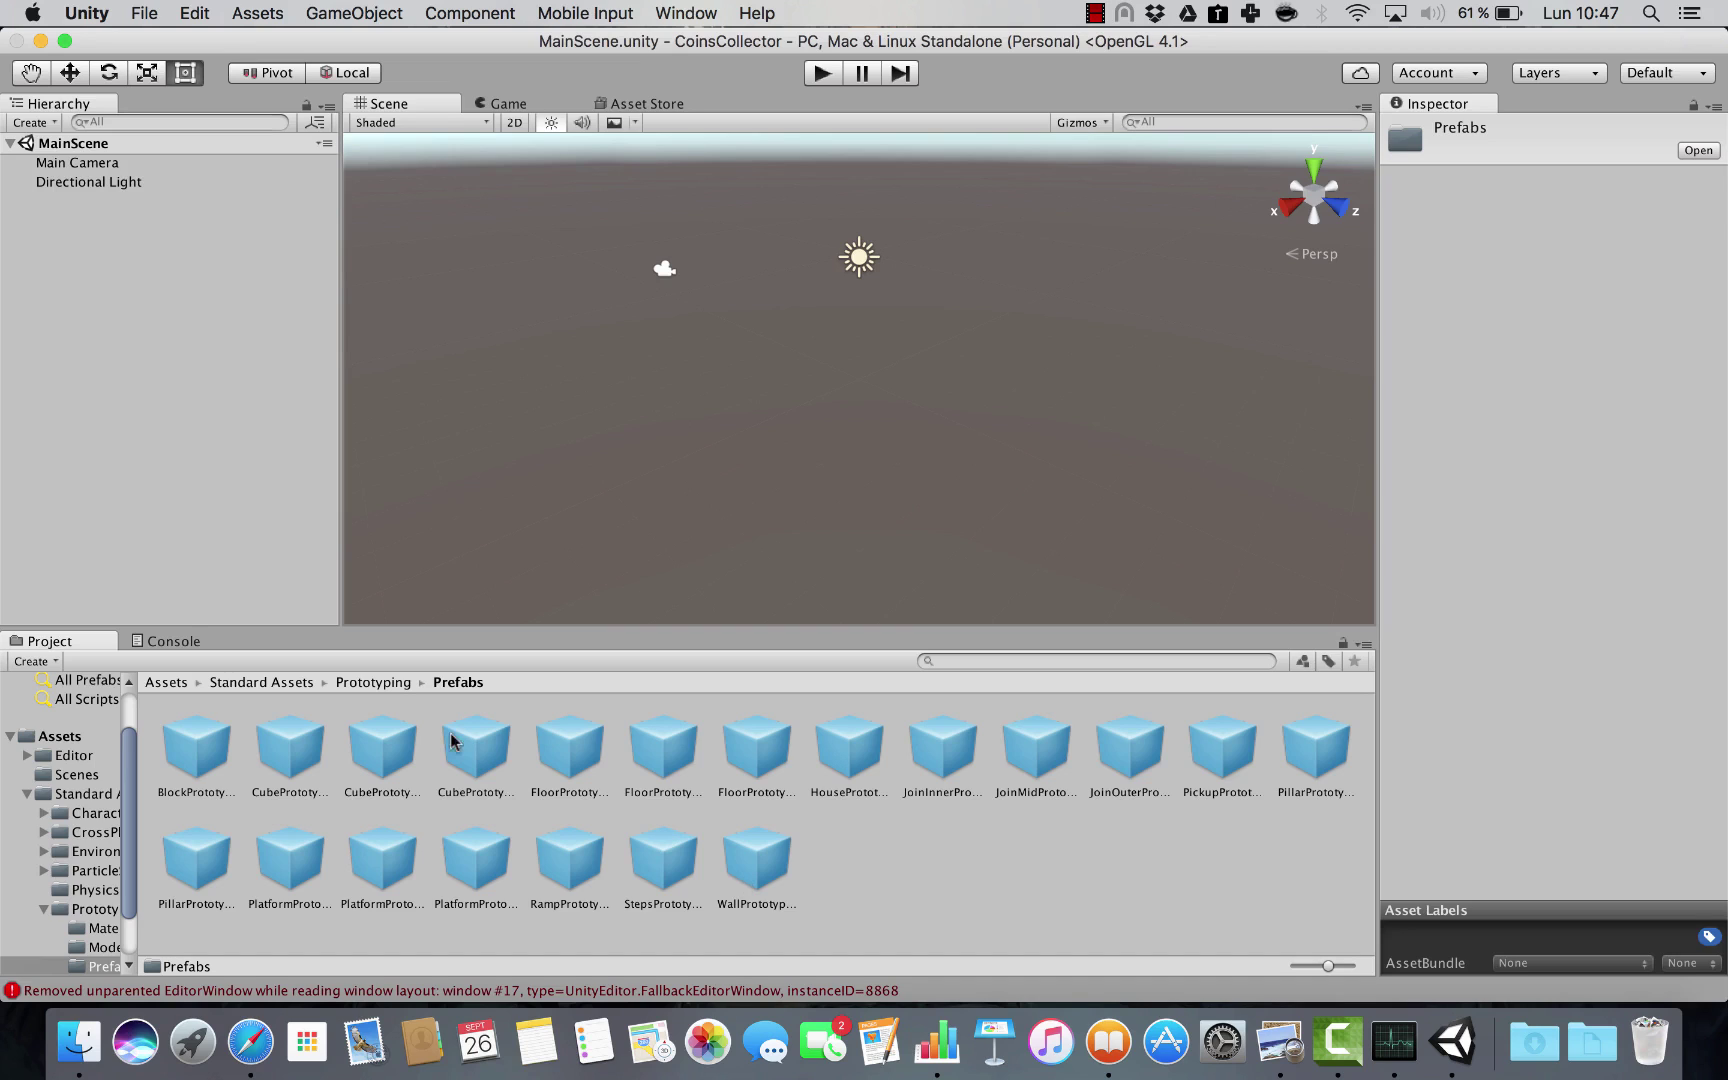
{"action": "left_click", "coordinate": [378, 683]}
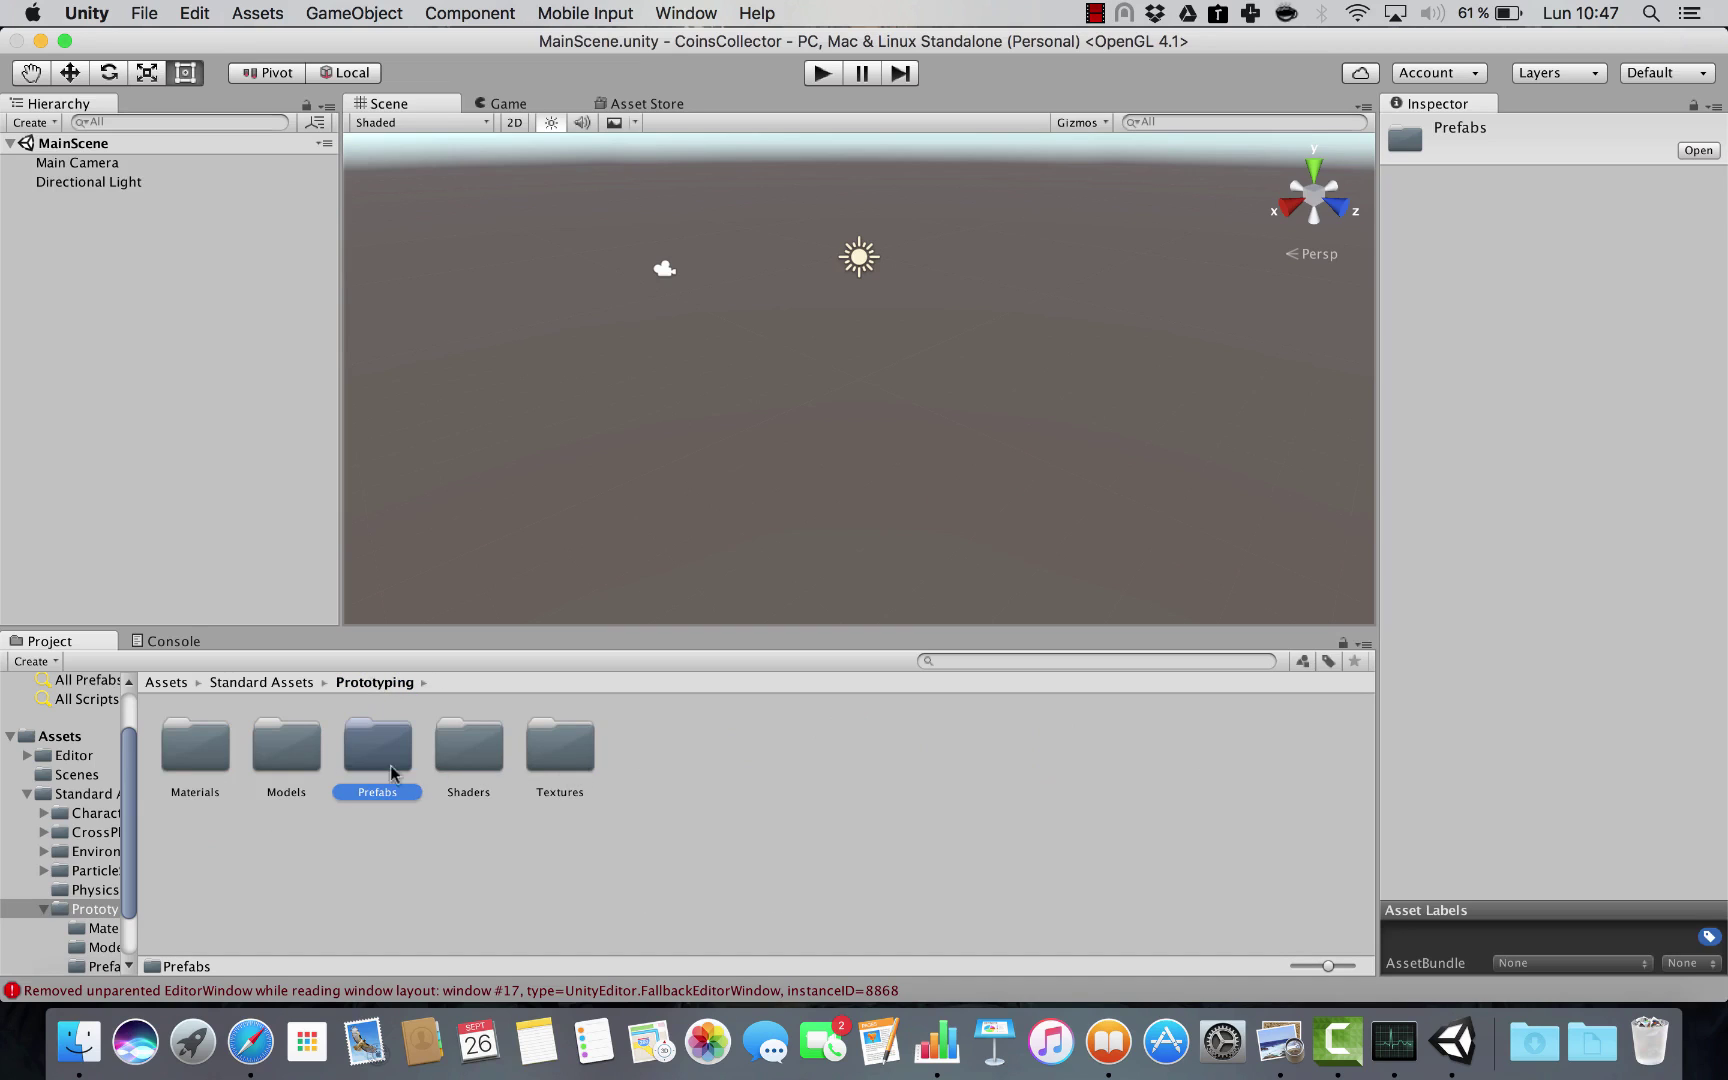
Look through the Materials, Models and Shaders subfolders of Prototyping, returning to the Prototyping folder.
{"action": "double_click", "coordinate": [186, 762]}
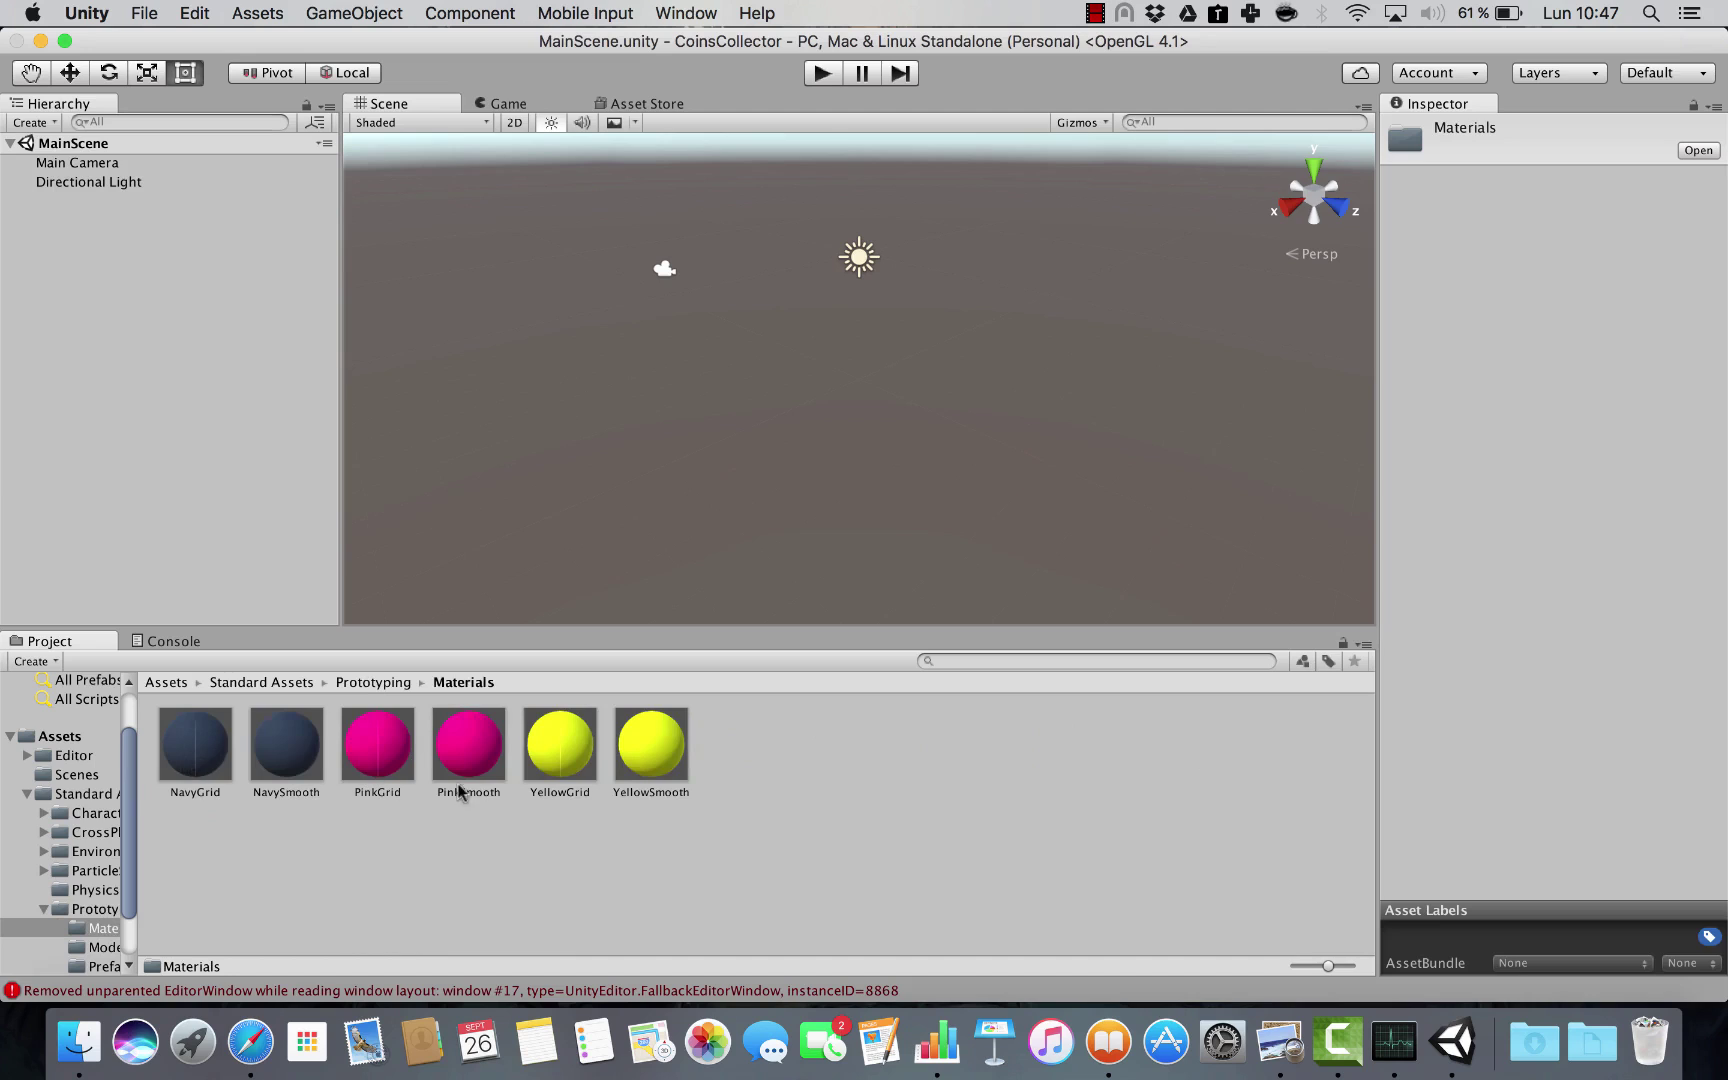
{"action": "left_click", "coordinate": [375, 683]}
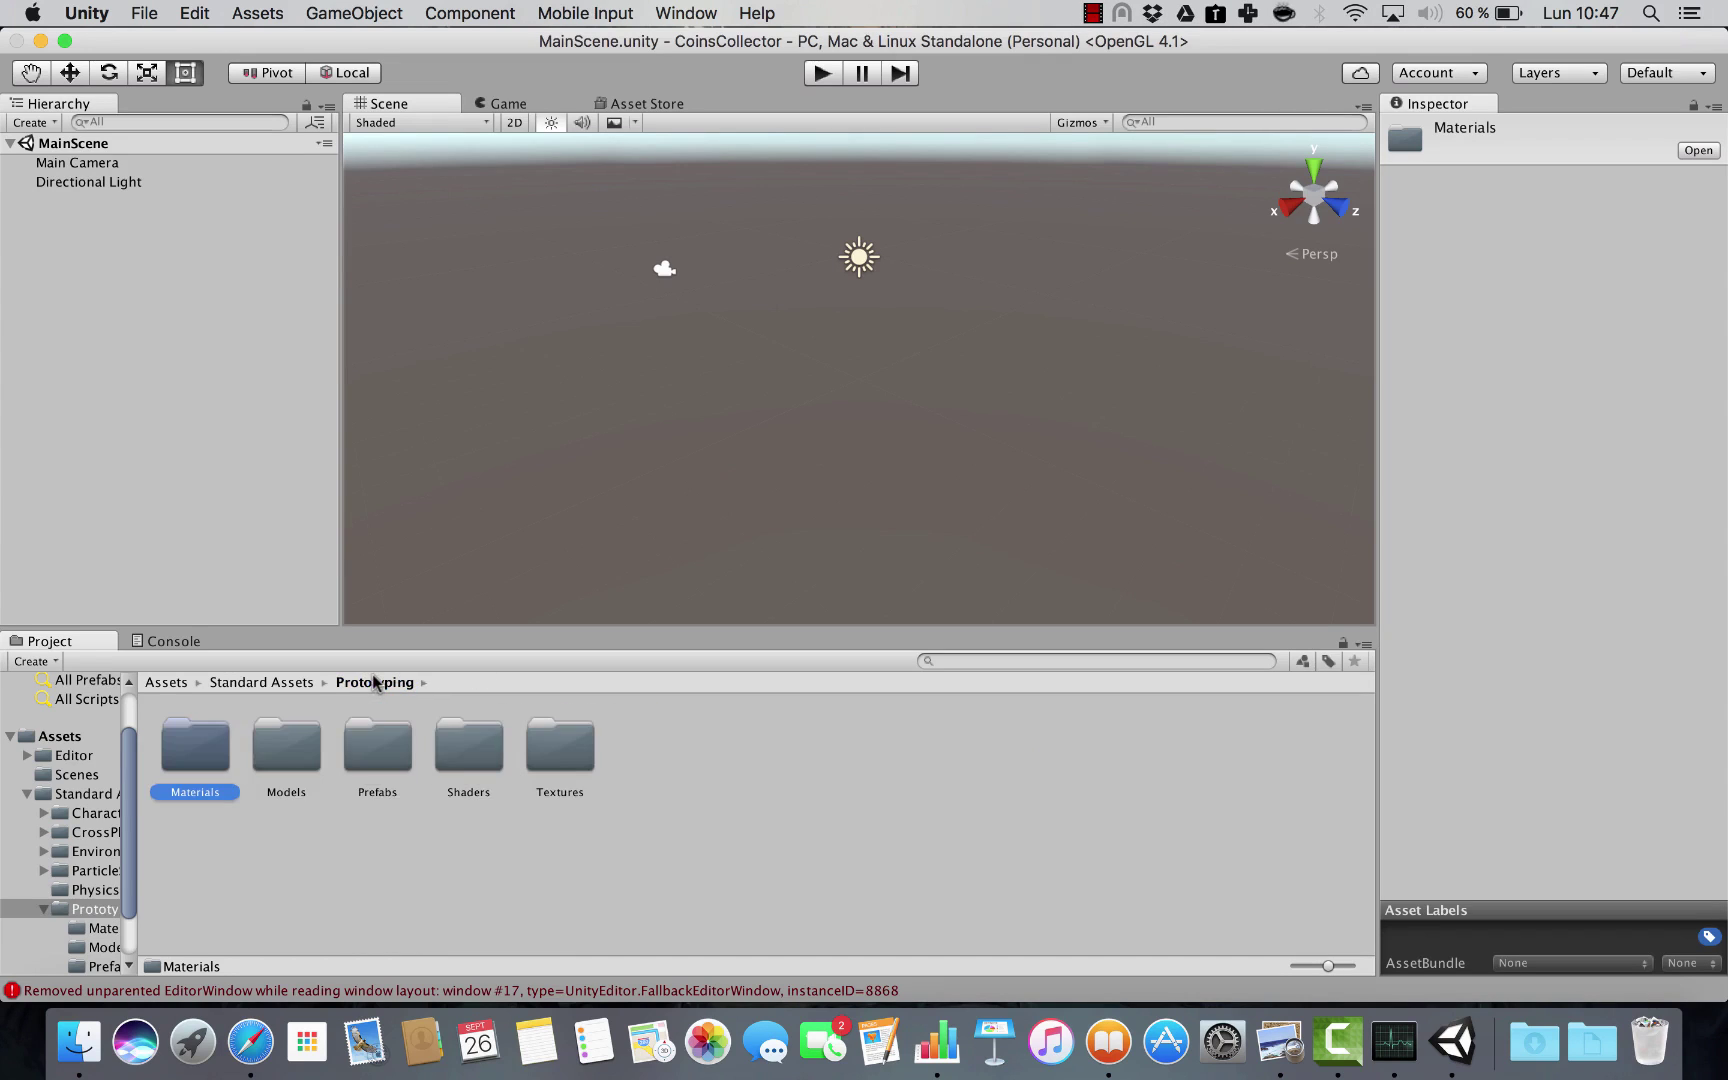
{"action": "double_click", "coordinate": [286, 750]}
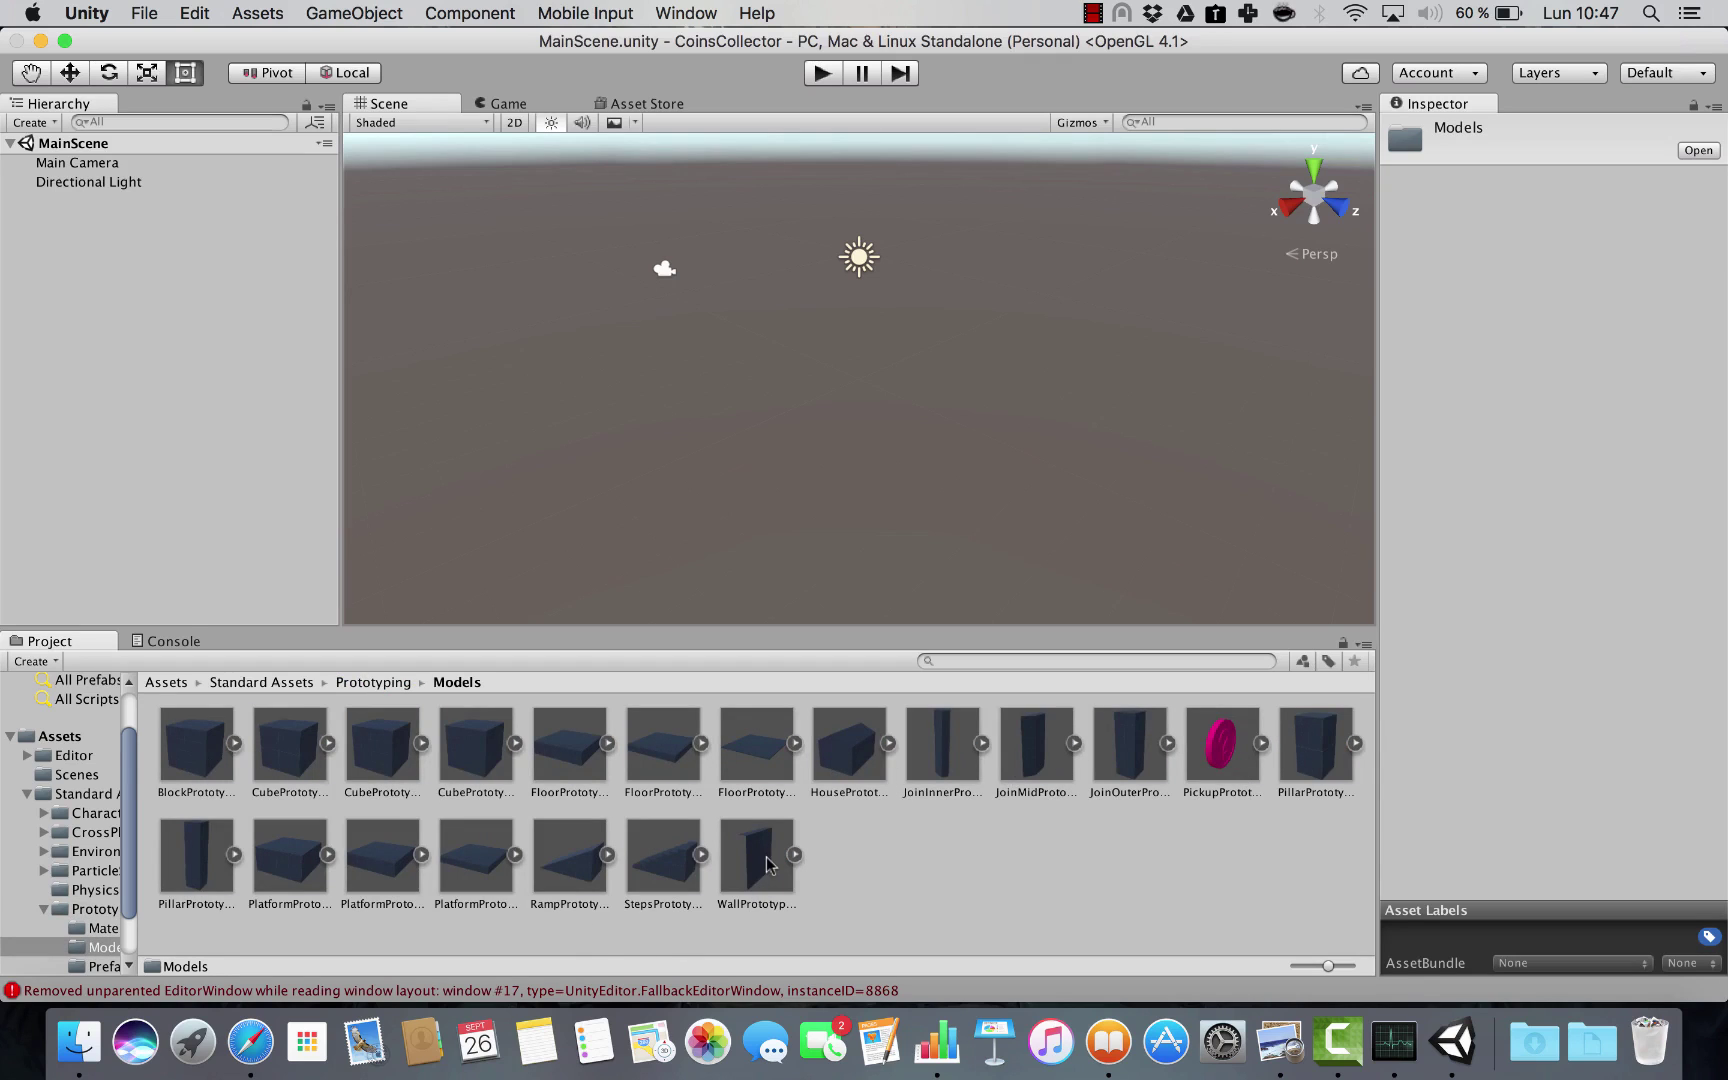
{"action": "left_click", "coordinate": [364, 683]}
{"action": "double_click", "coordinate": [468, 748]}
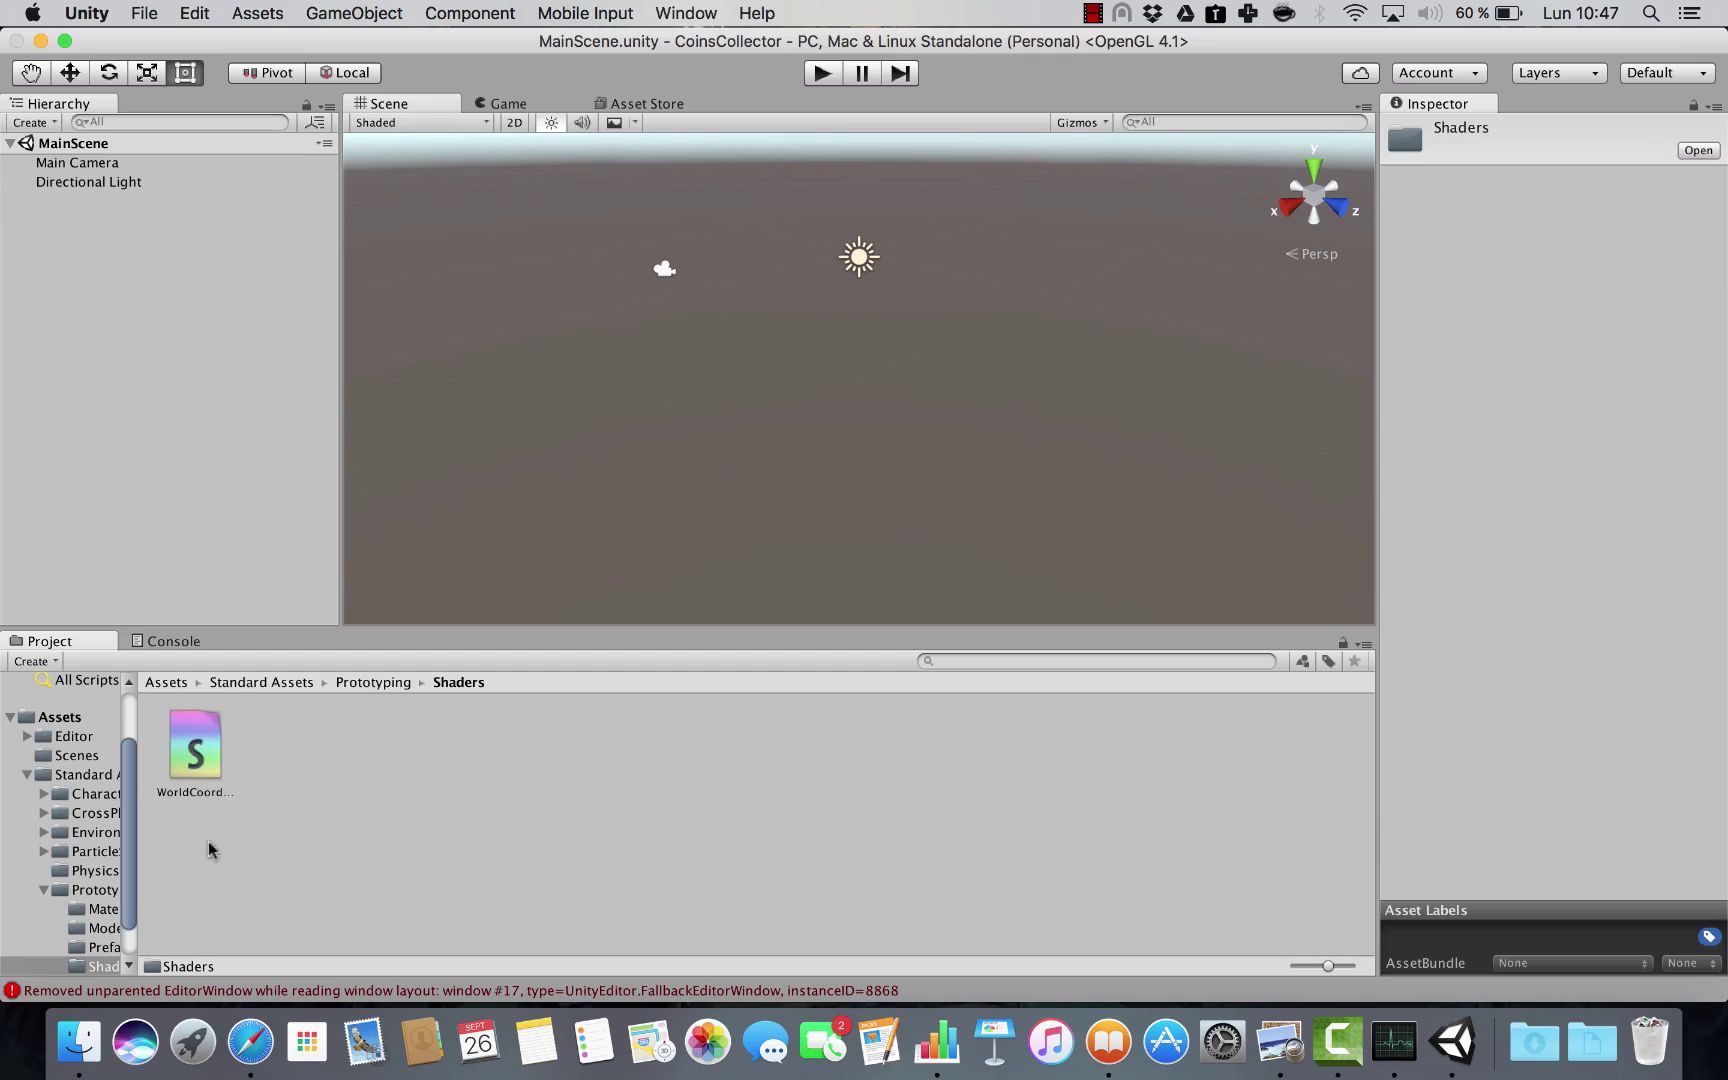
{"action": "left_click", "coordinate": [378, 683]}
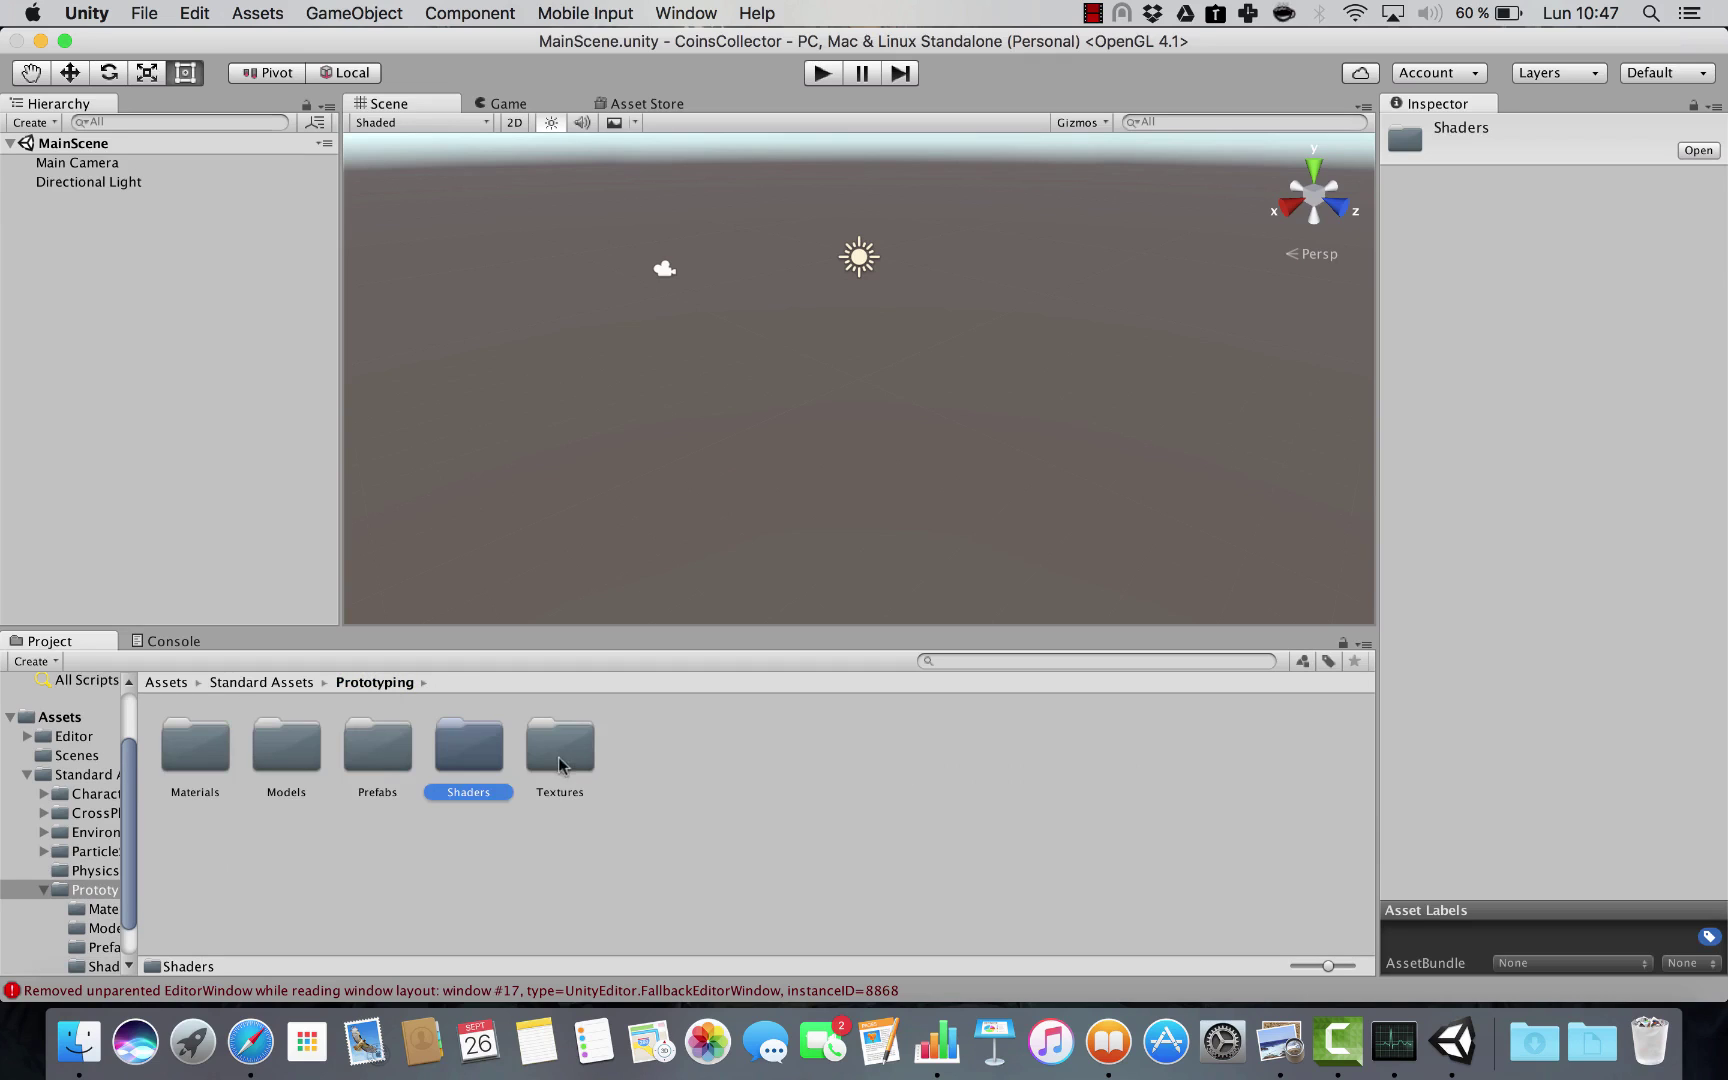
Look through the Textures subfolder of Prototyping, return to Prototyping and open its Prefabs subfolder.
{"action": "double_click", "coordinate": [553, 755]}
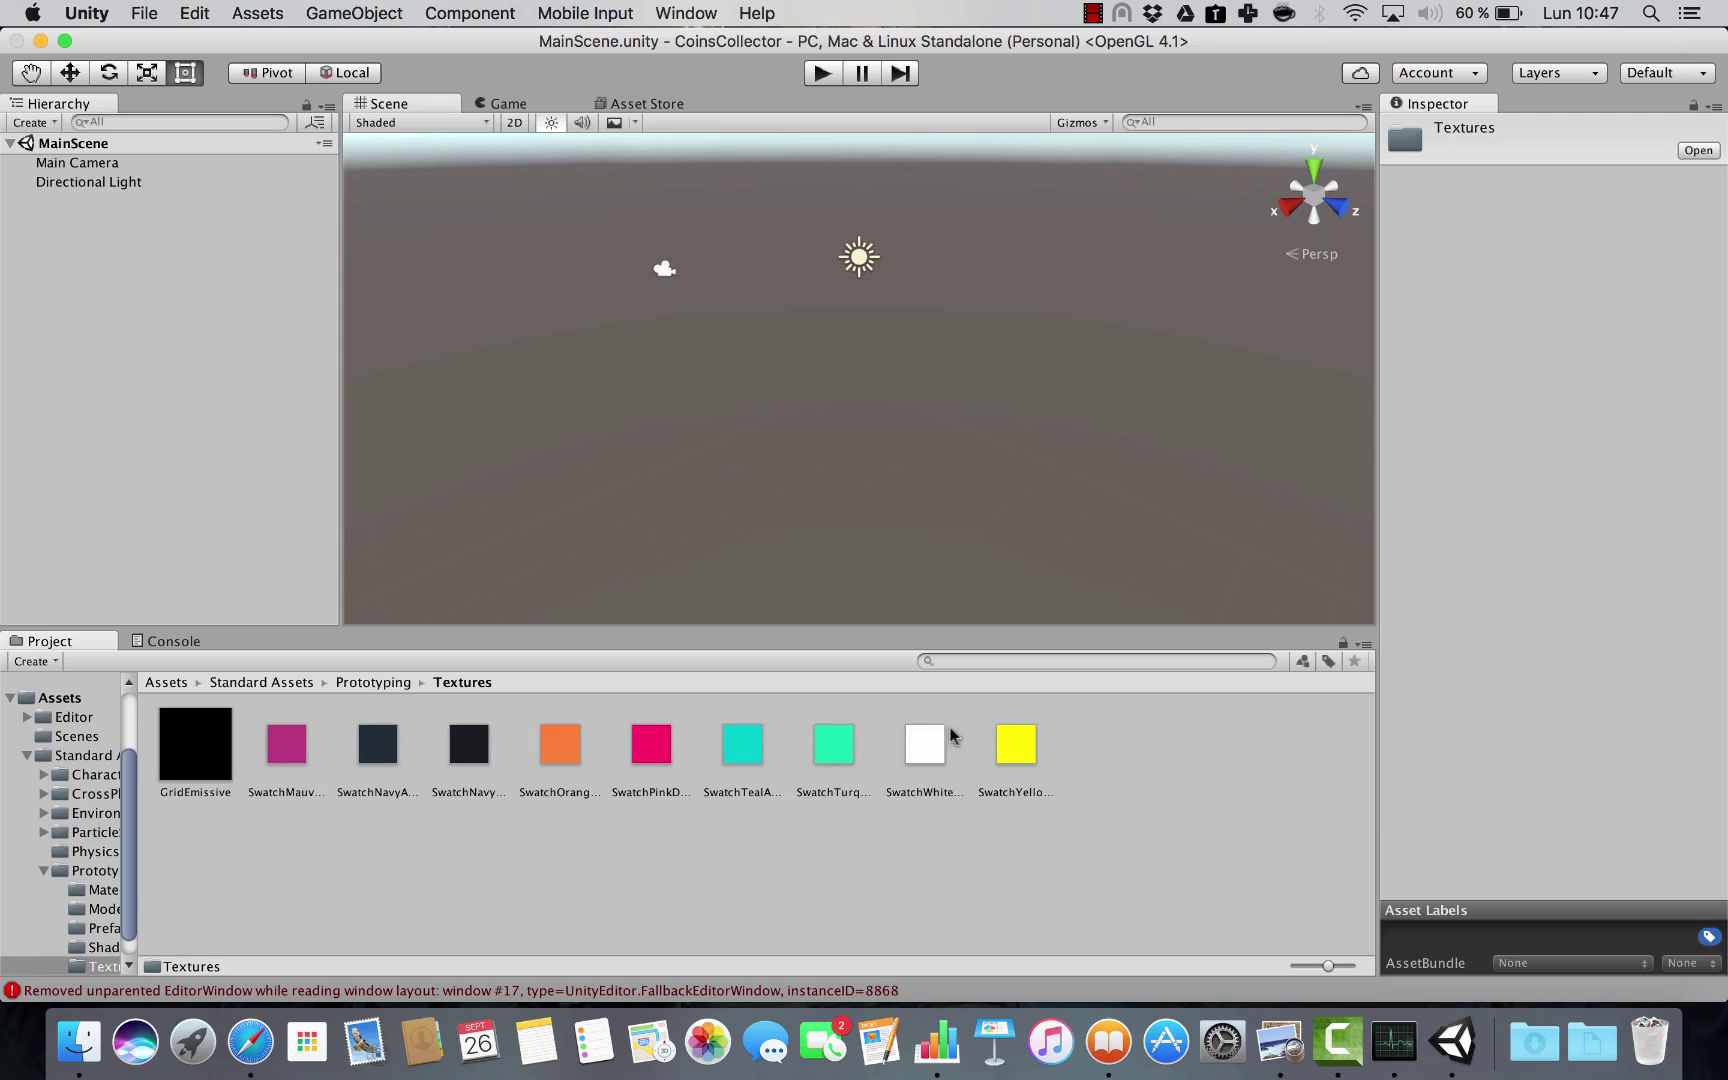
{"action": "left_click", "coordinate": [356, 683]}
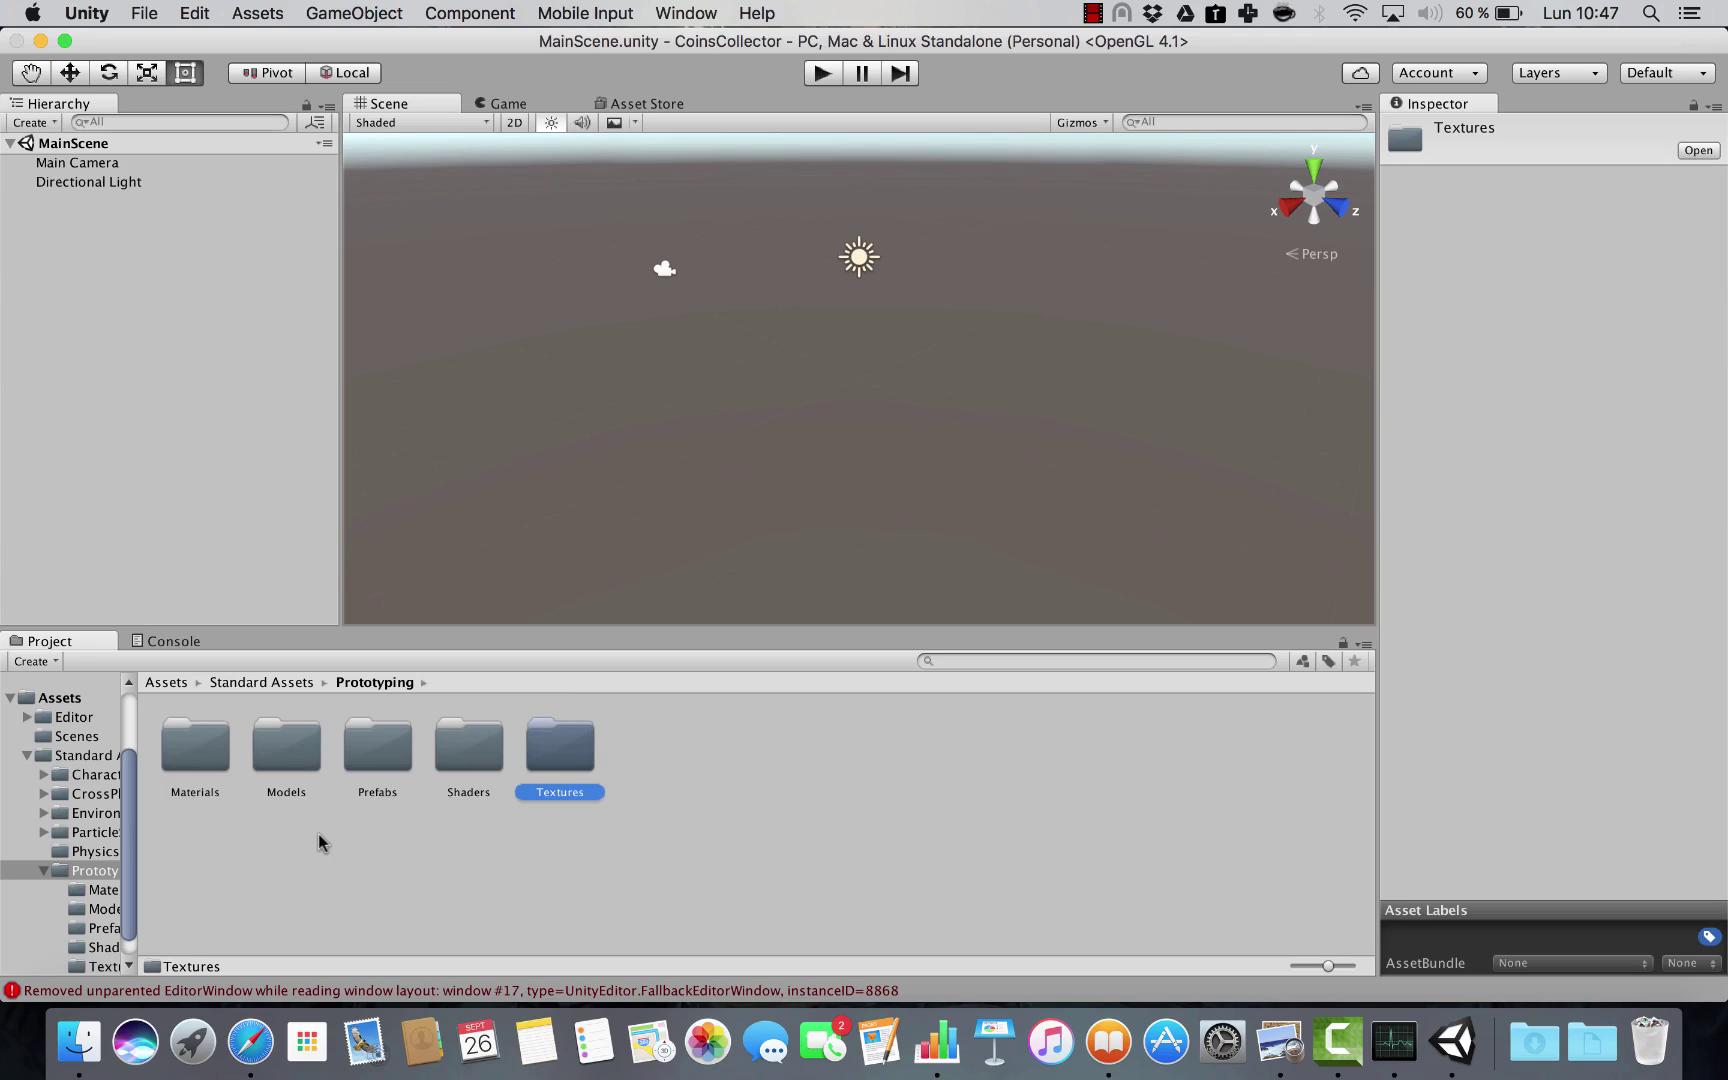
{"action": "double_click", "coordinate": [380, 752]}
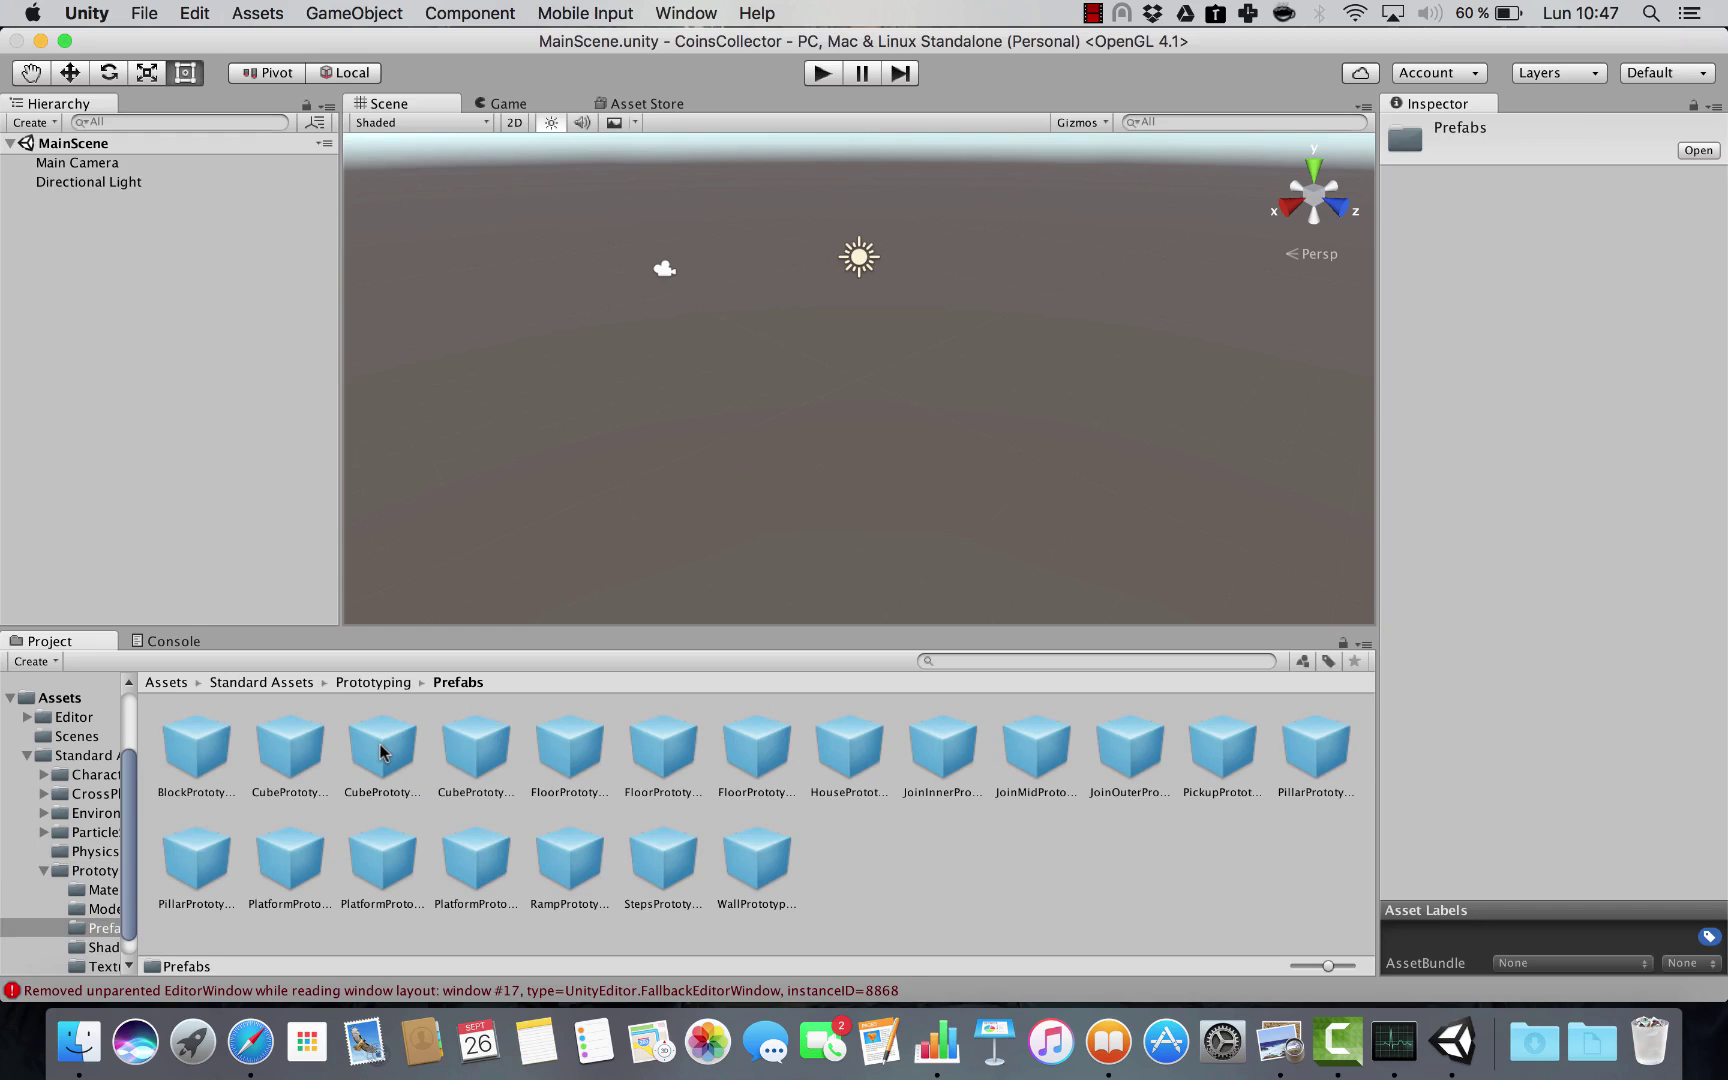
{"action": "key", "text": "super+alt+2"}
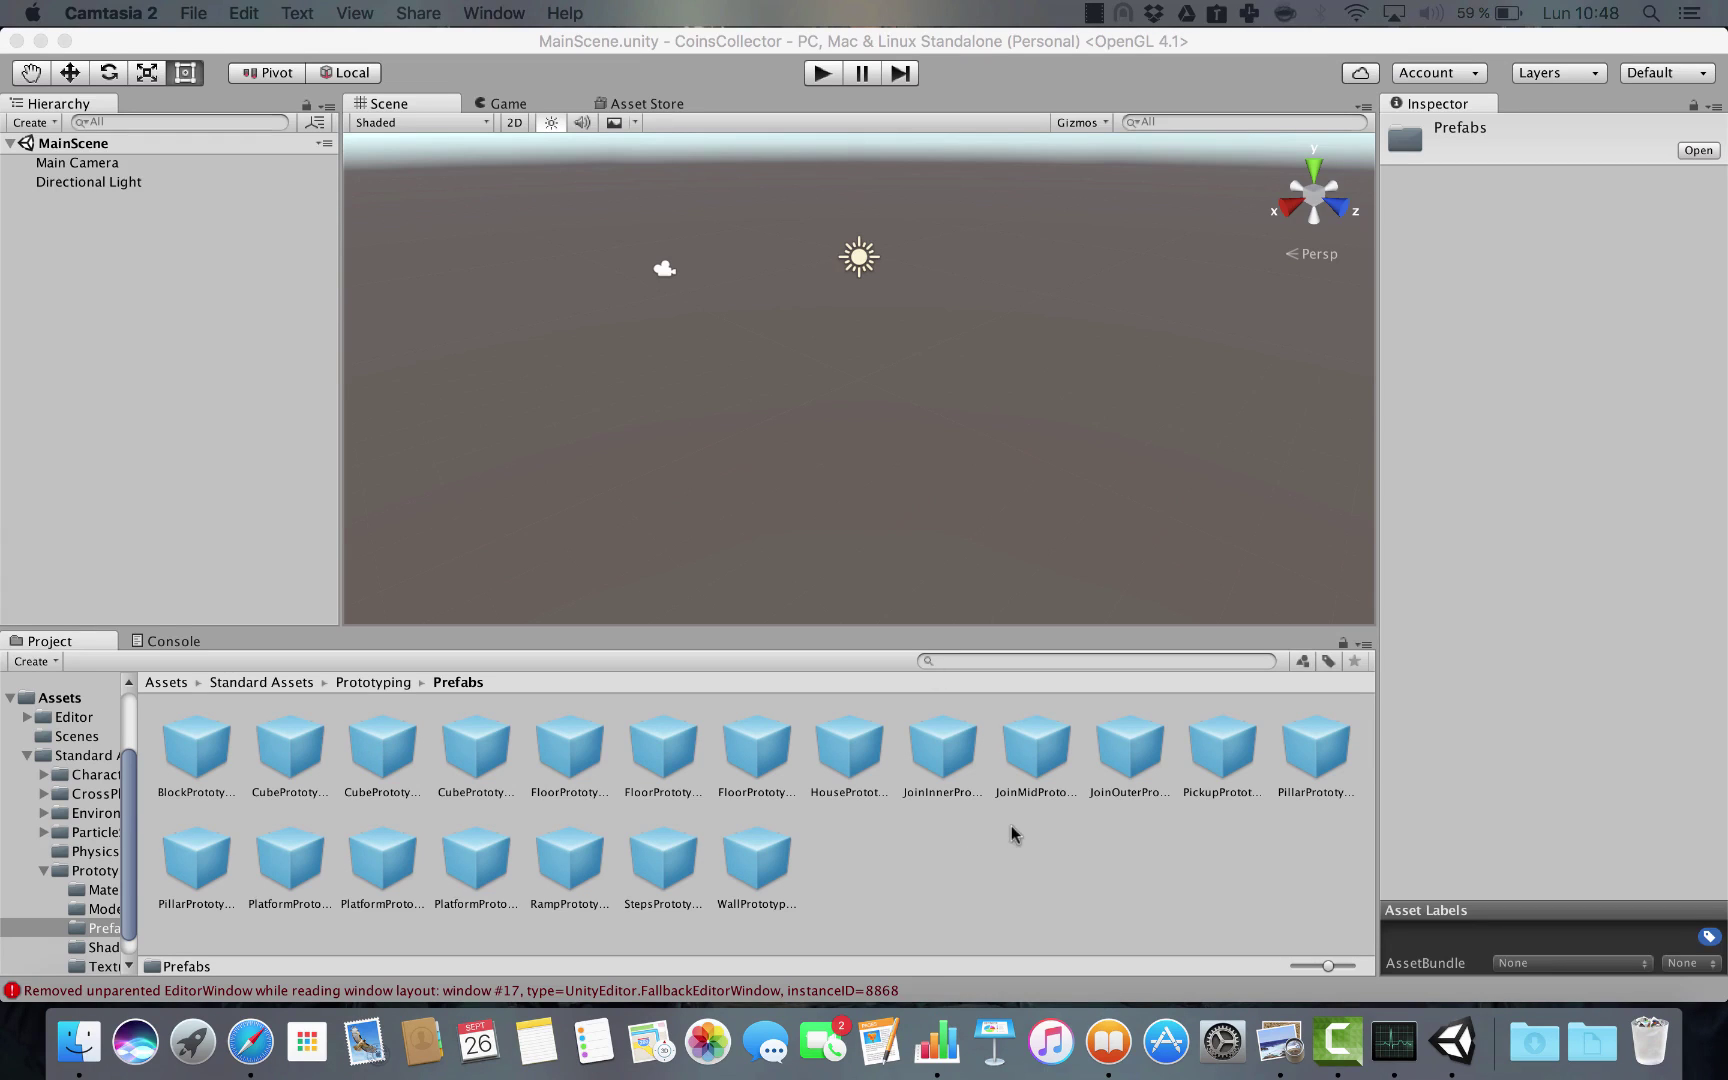
Search the project for "floor" and limit the search to the Prefabs folder.
{"action": "left_click", "coordinate": [1002, 662]}
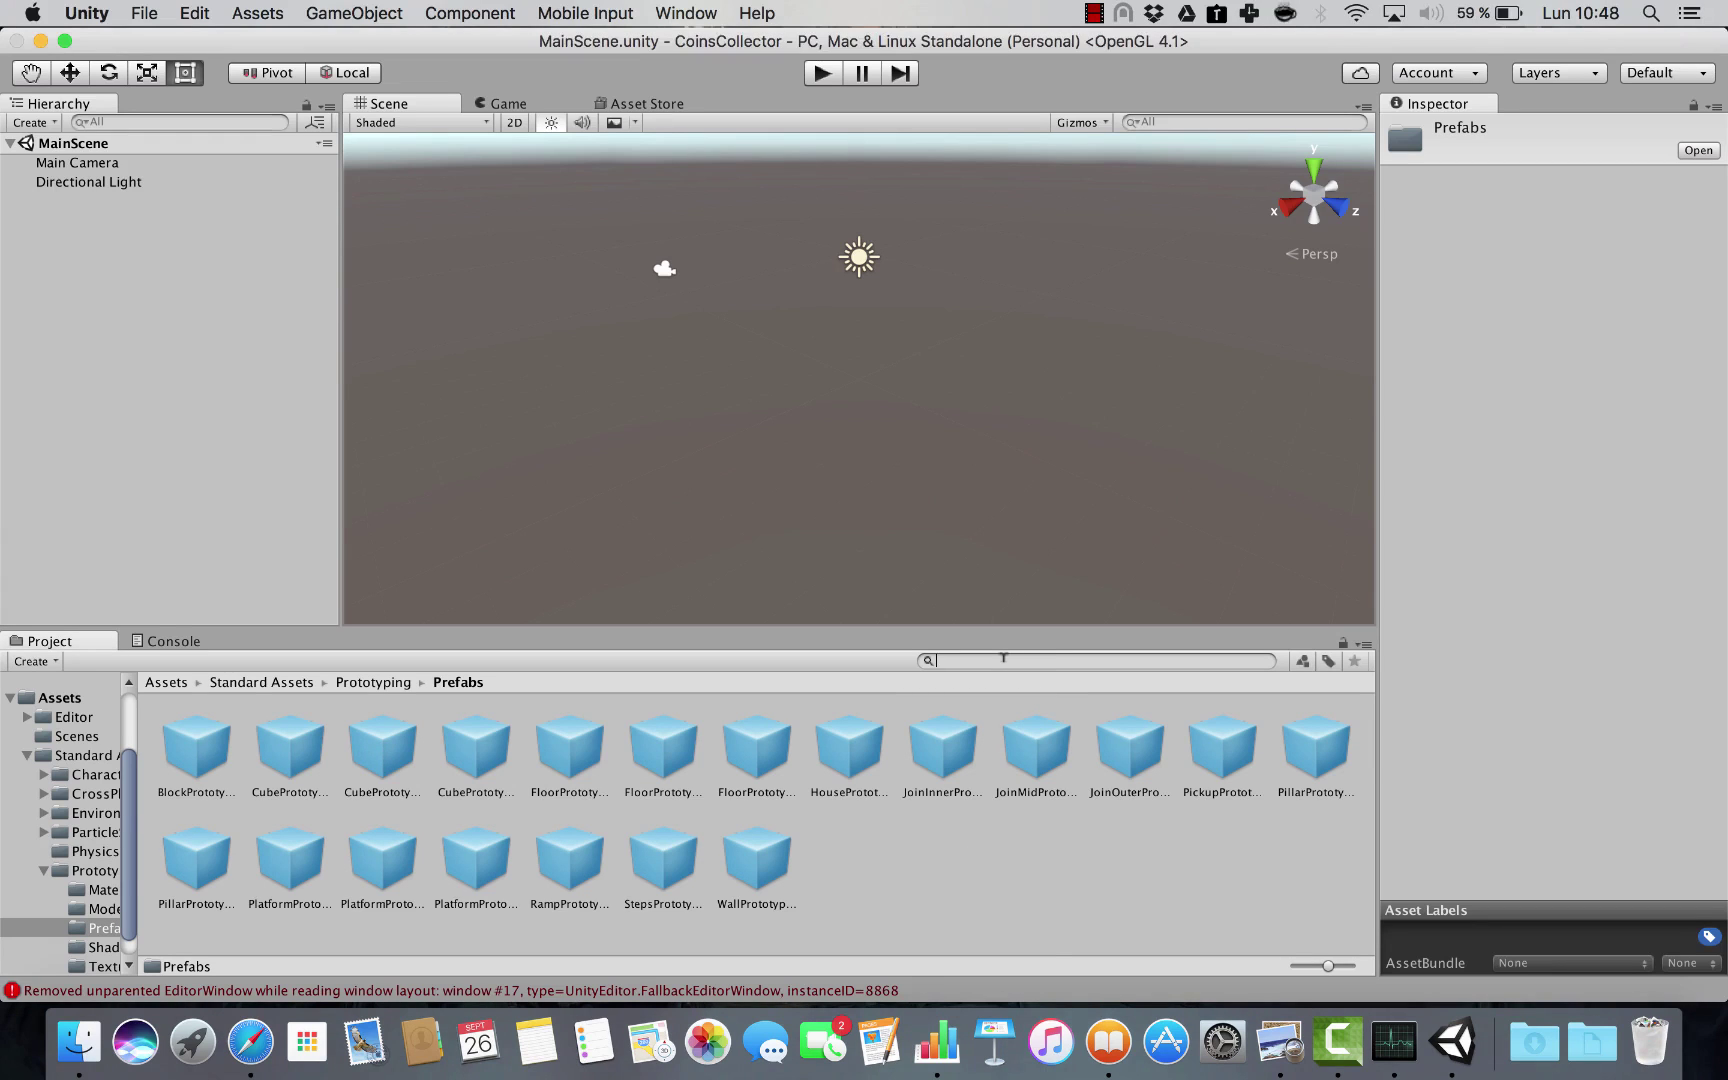
{"action": "type", "text": "floor"}
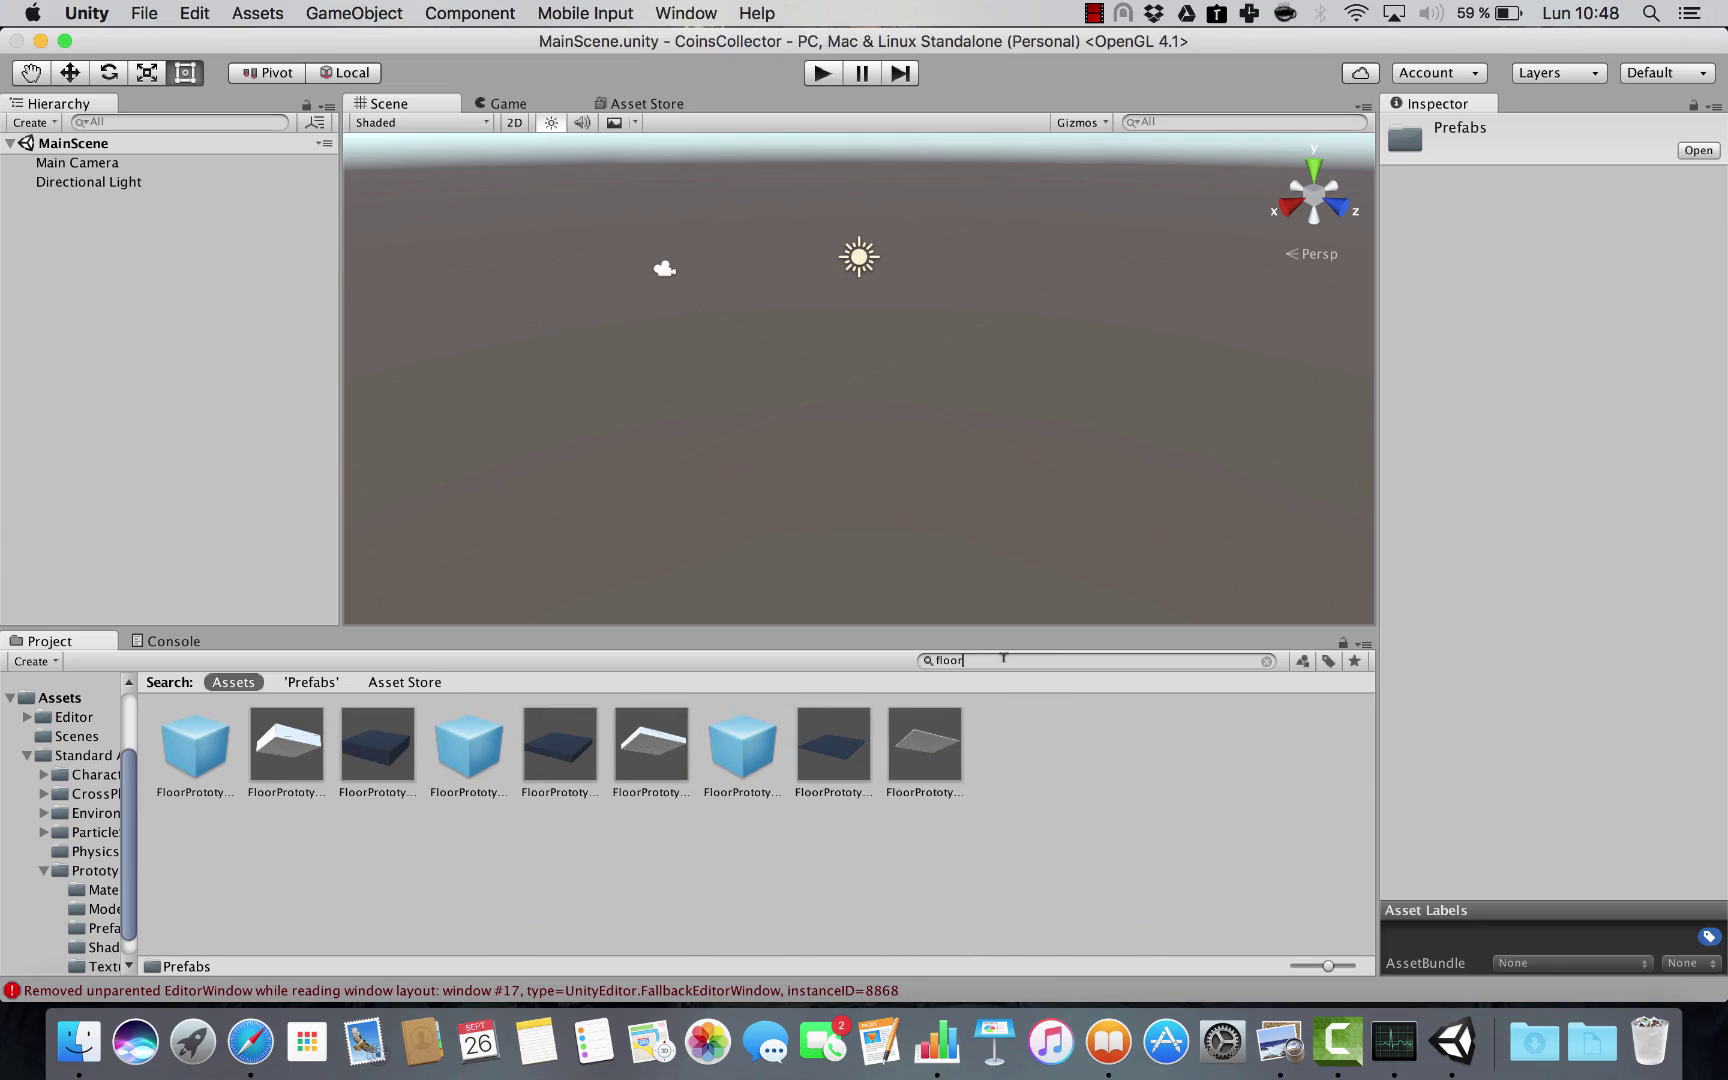
{"action": "left_click", "coordinate": [310, 682]}
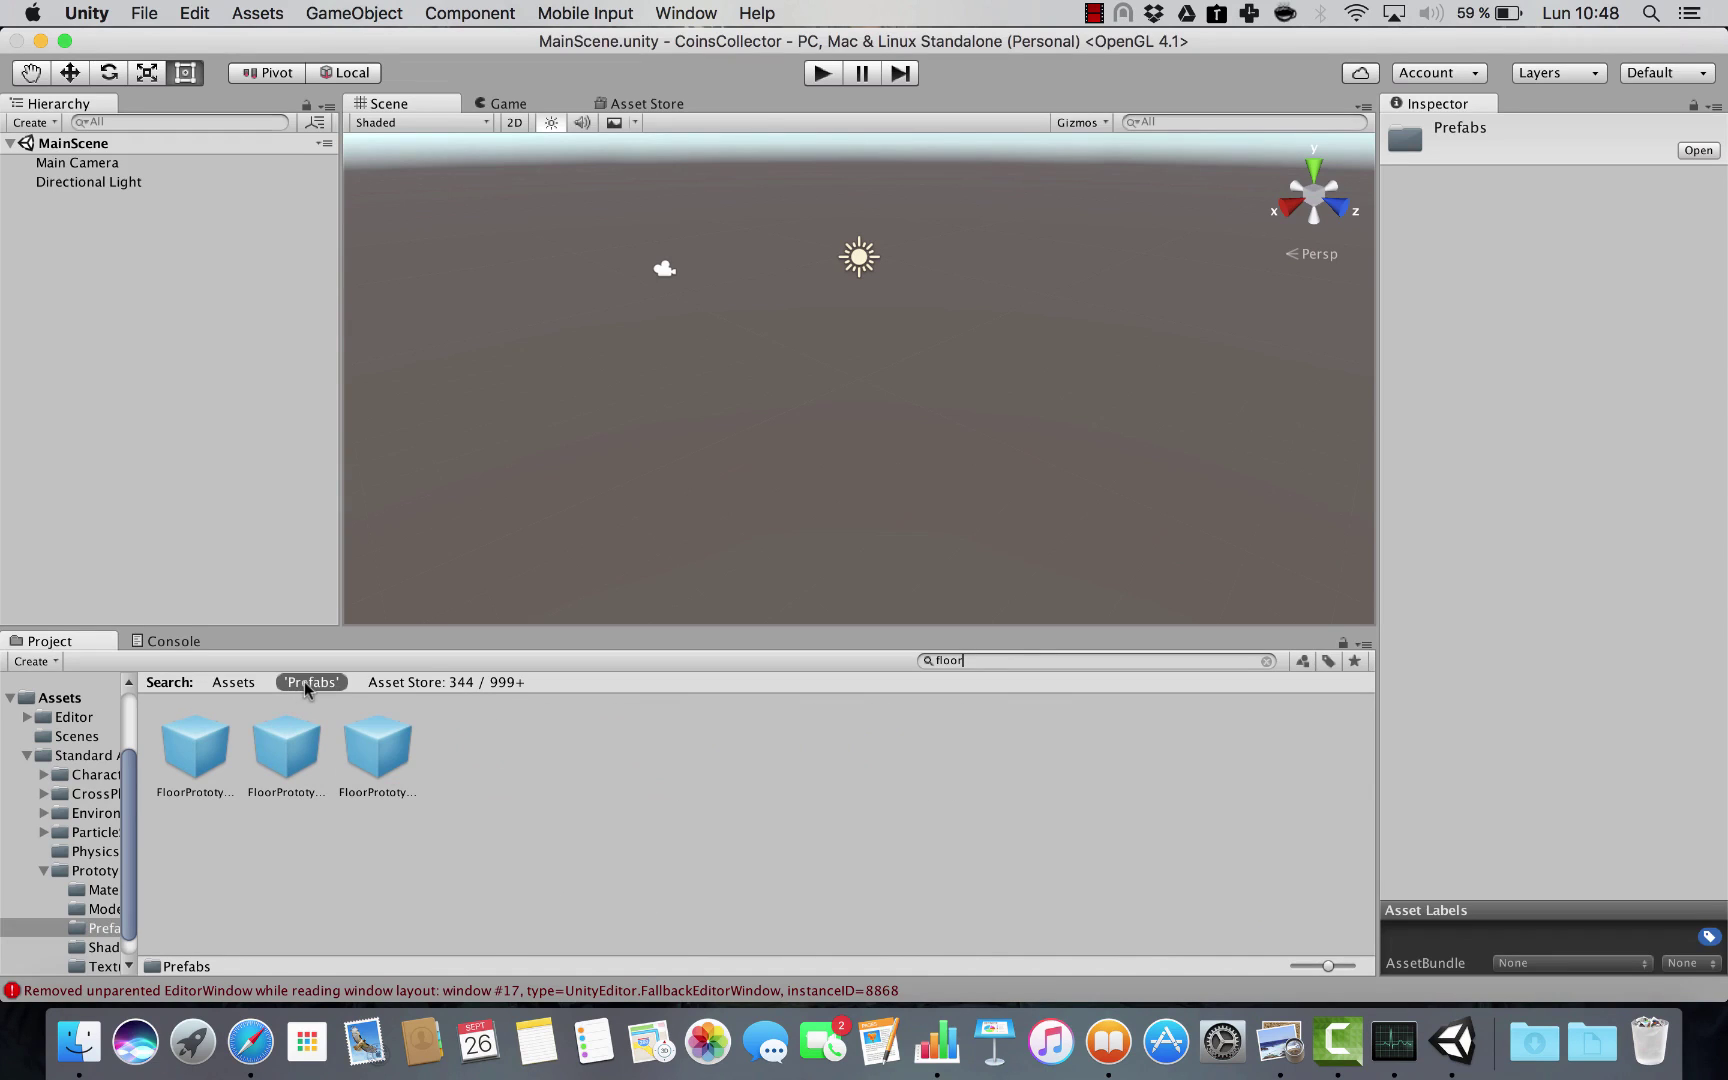
Inspect the FloorPrototype04x01x04, FloorPrototype08x01x08 and FloorPrototype64x01x64 prefabs and their previews, widening the Inspector for a clearer view.
{"action": "left_click", "coordinate": [188, 755]}
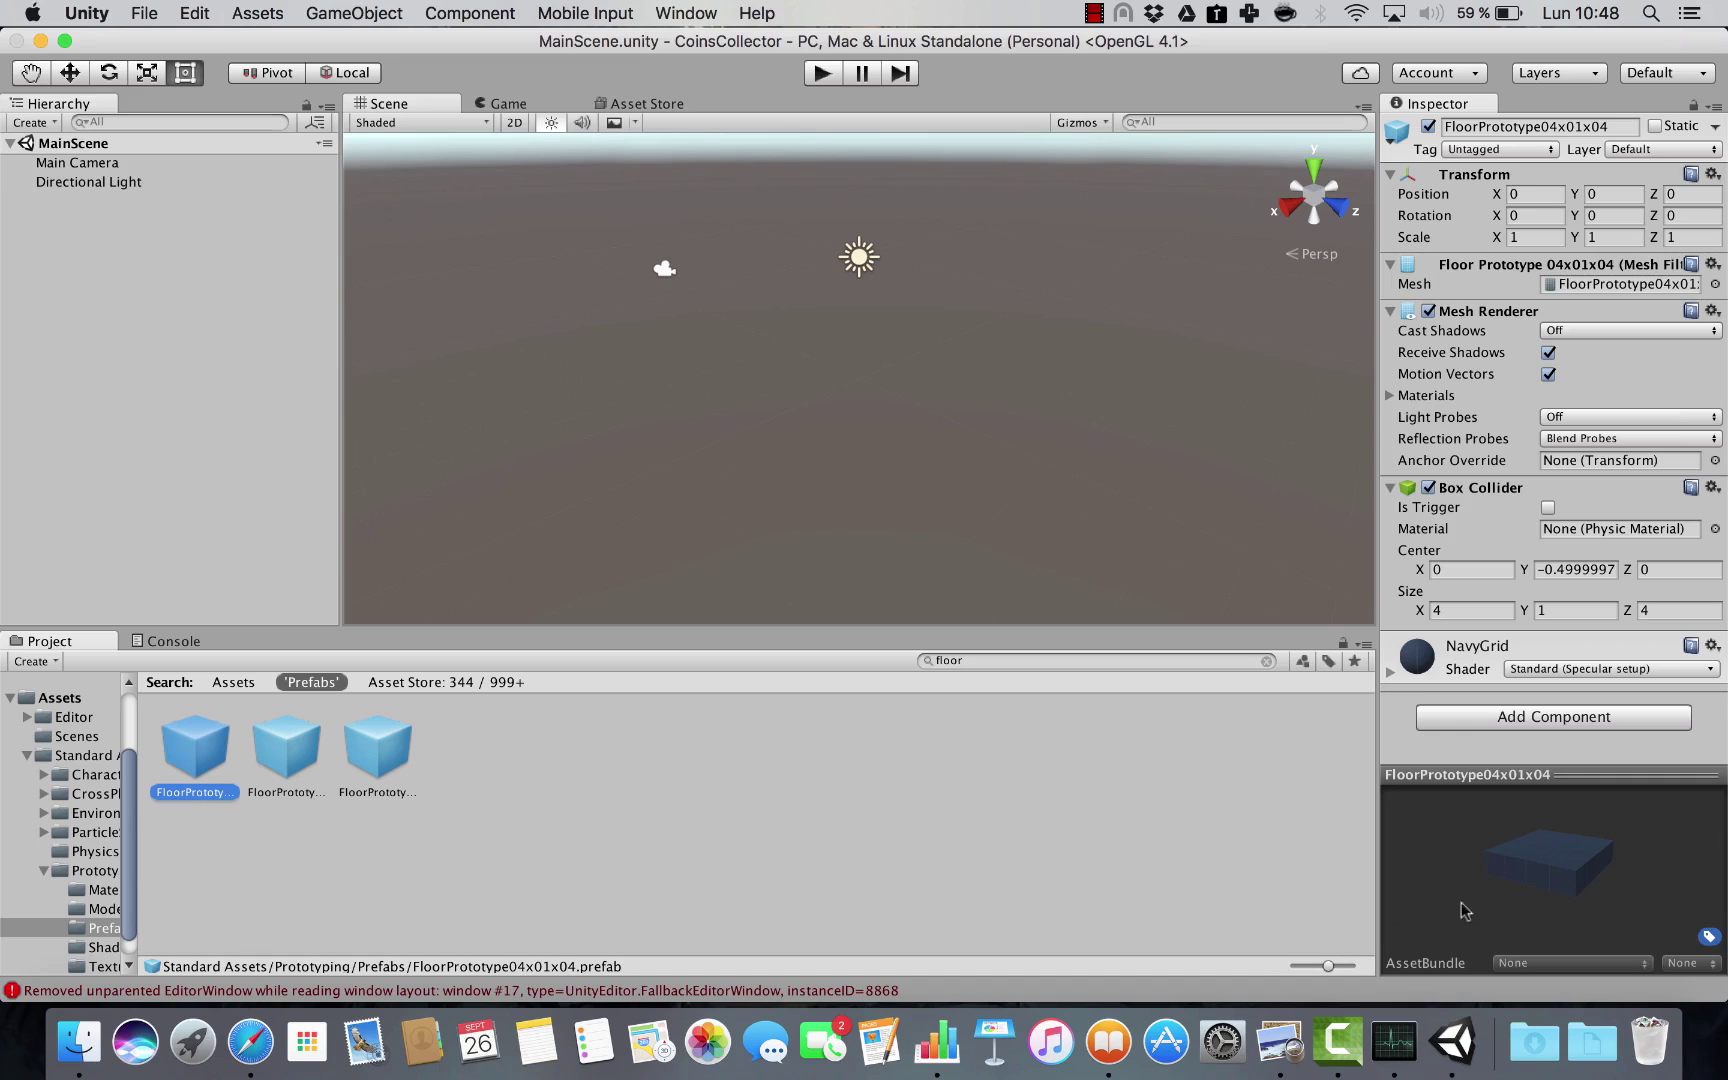
{"action": "left_click_drag", "start_coordinate": [1377, 707], "coordinate": [1245, 707]}
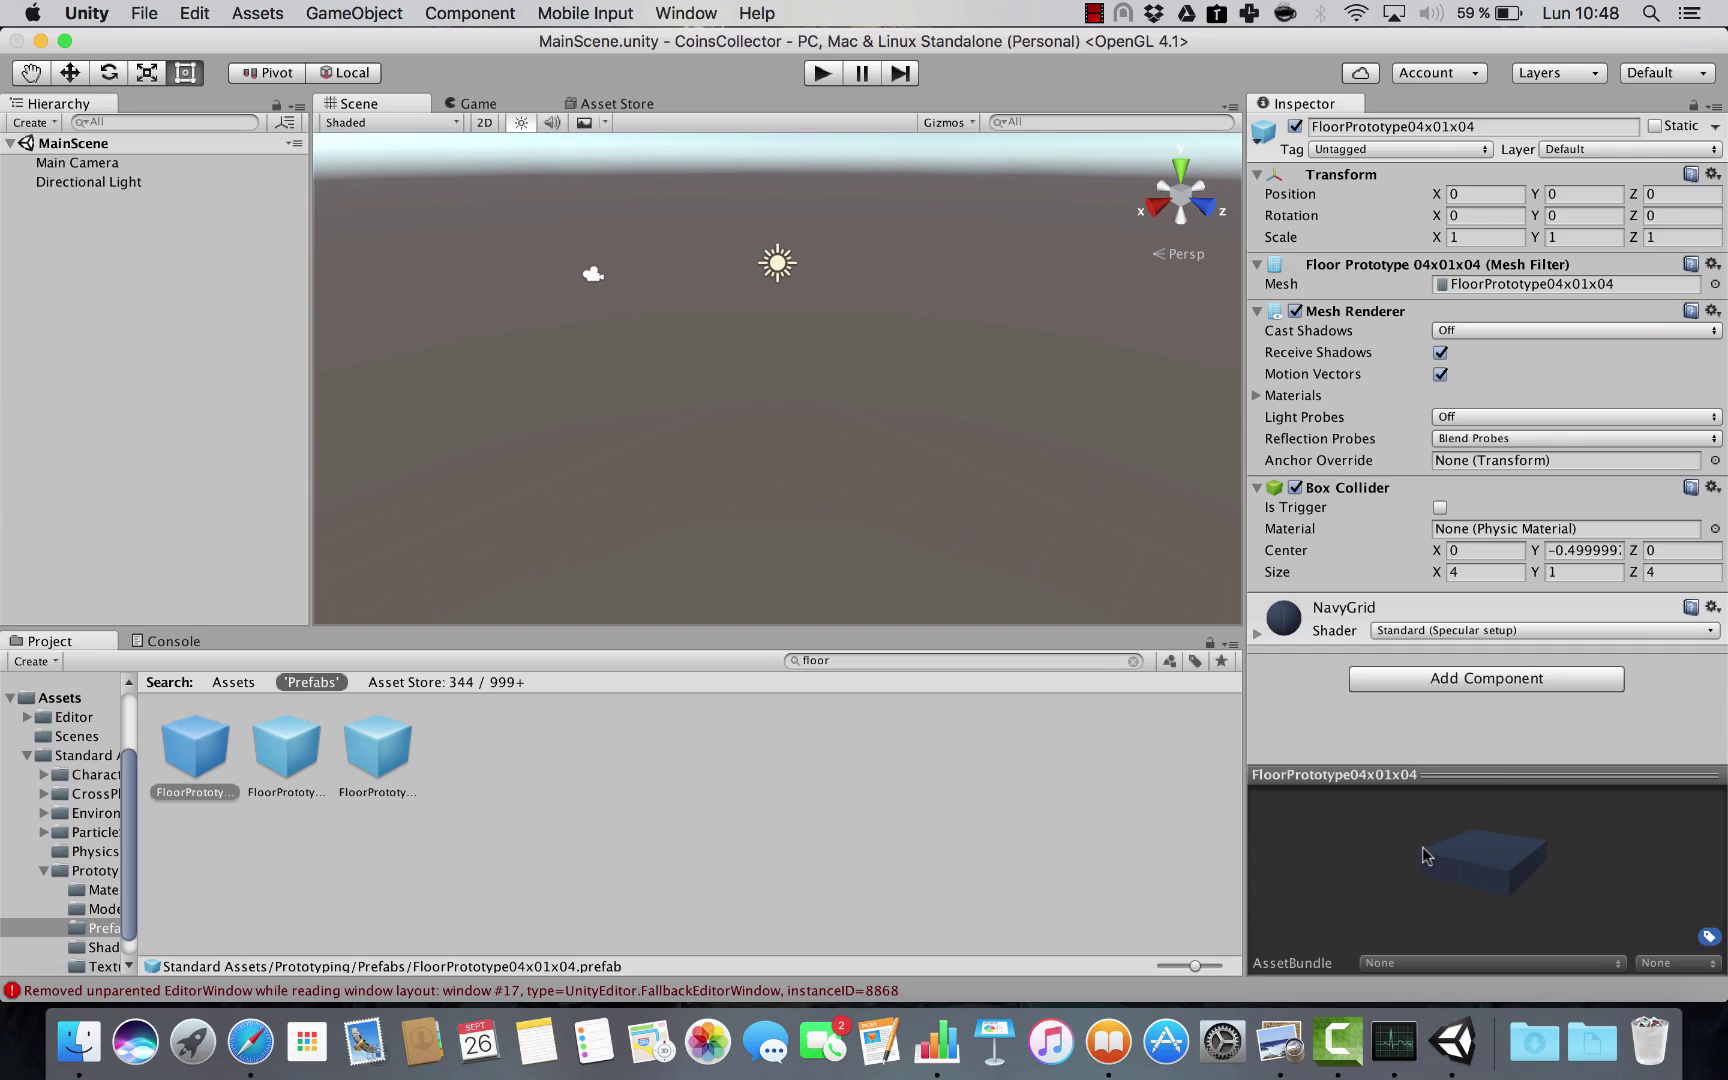
{"action": "left_click", "coordinate": [282, 748]}
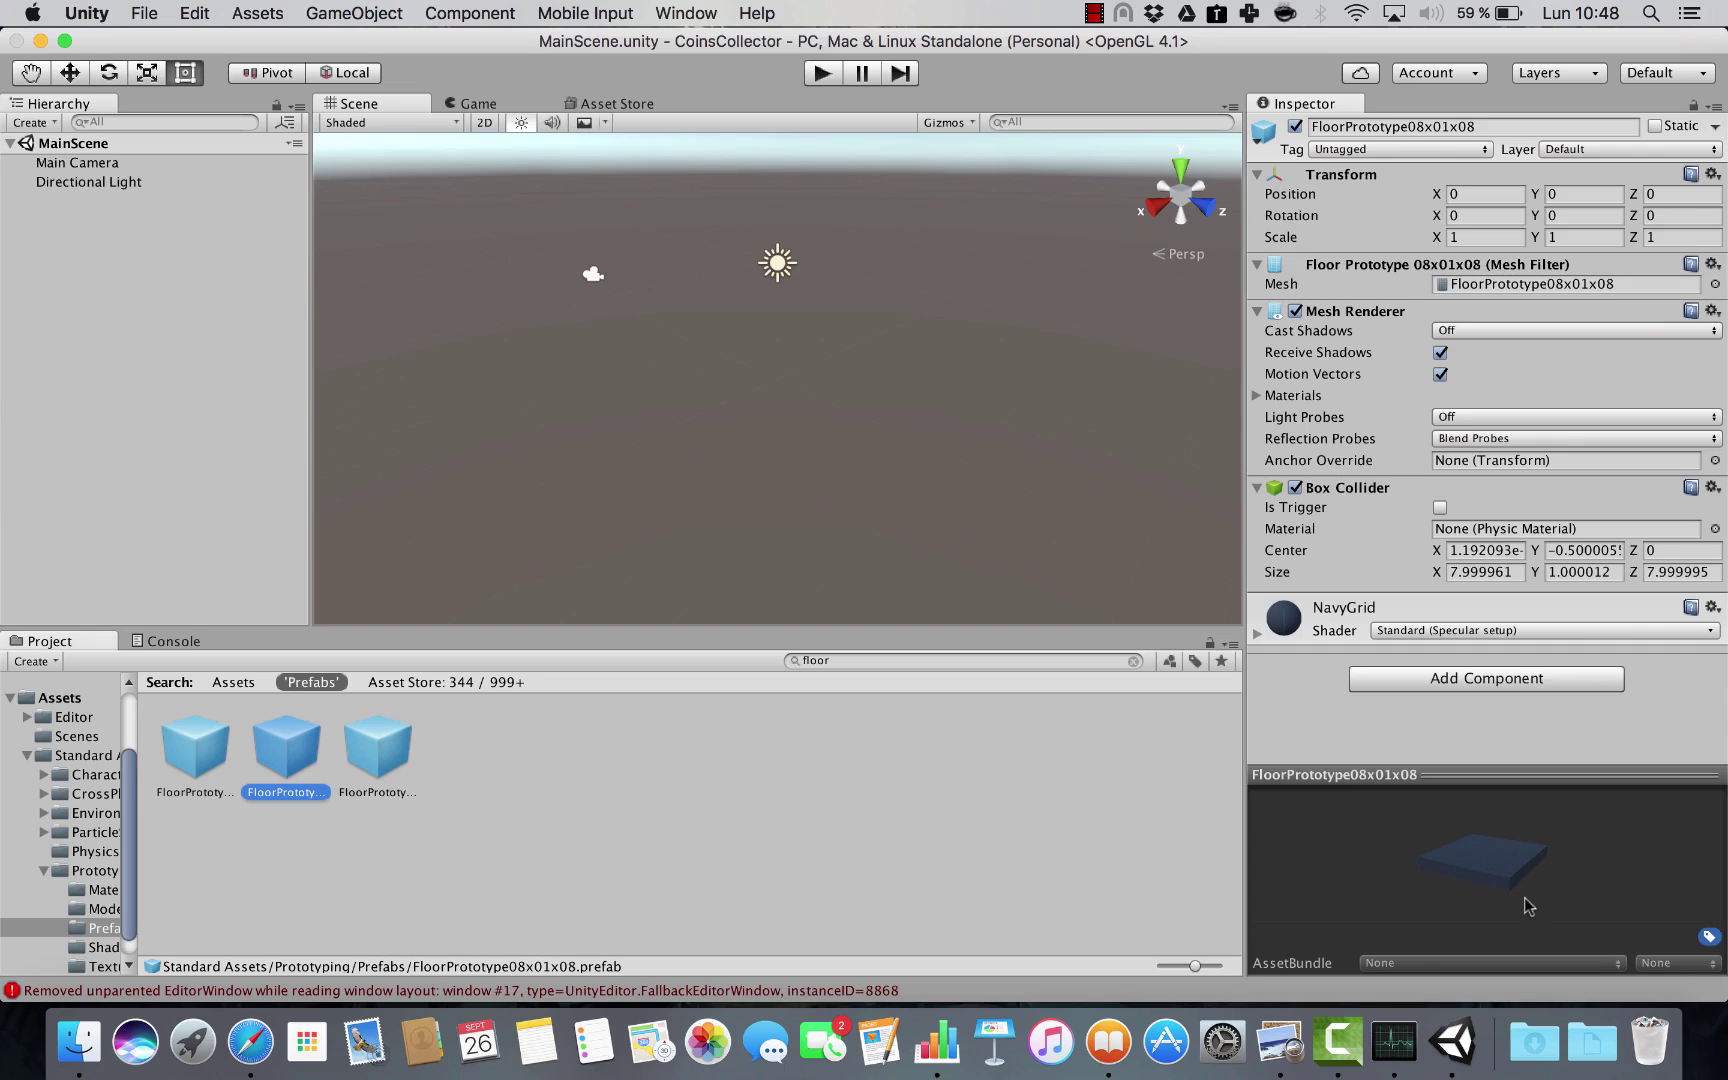
{"action": "left_click", "coordinate": [378, 750]}
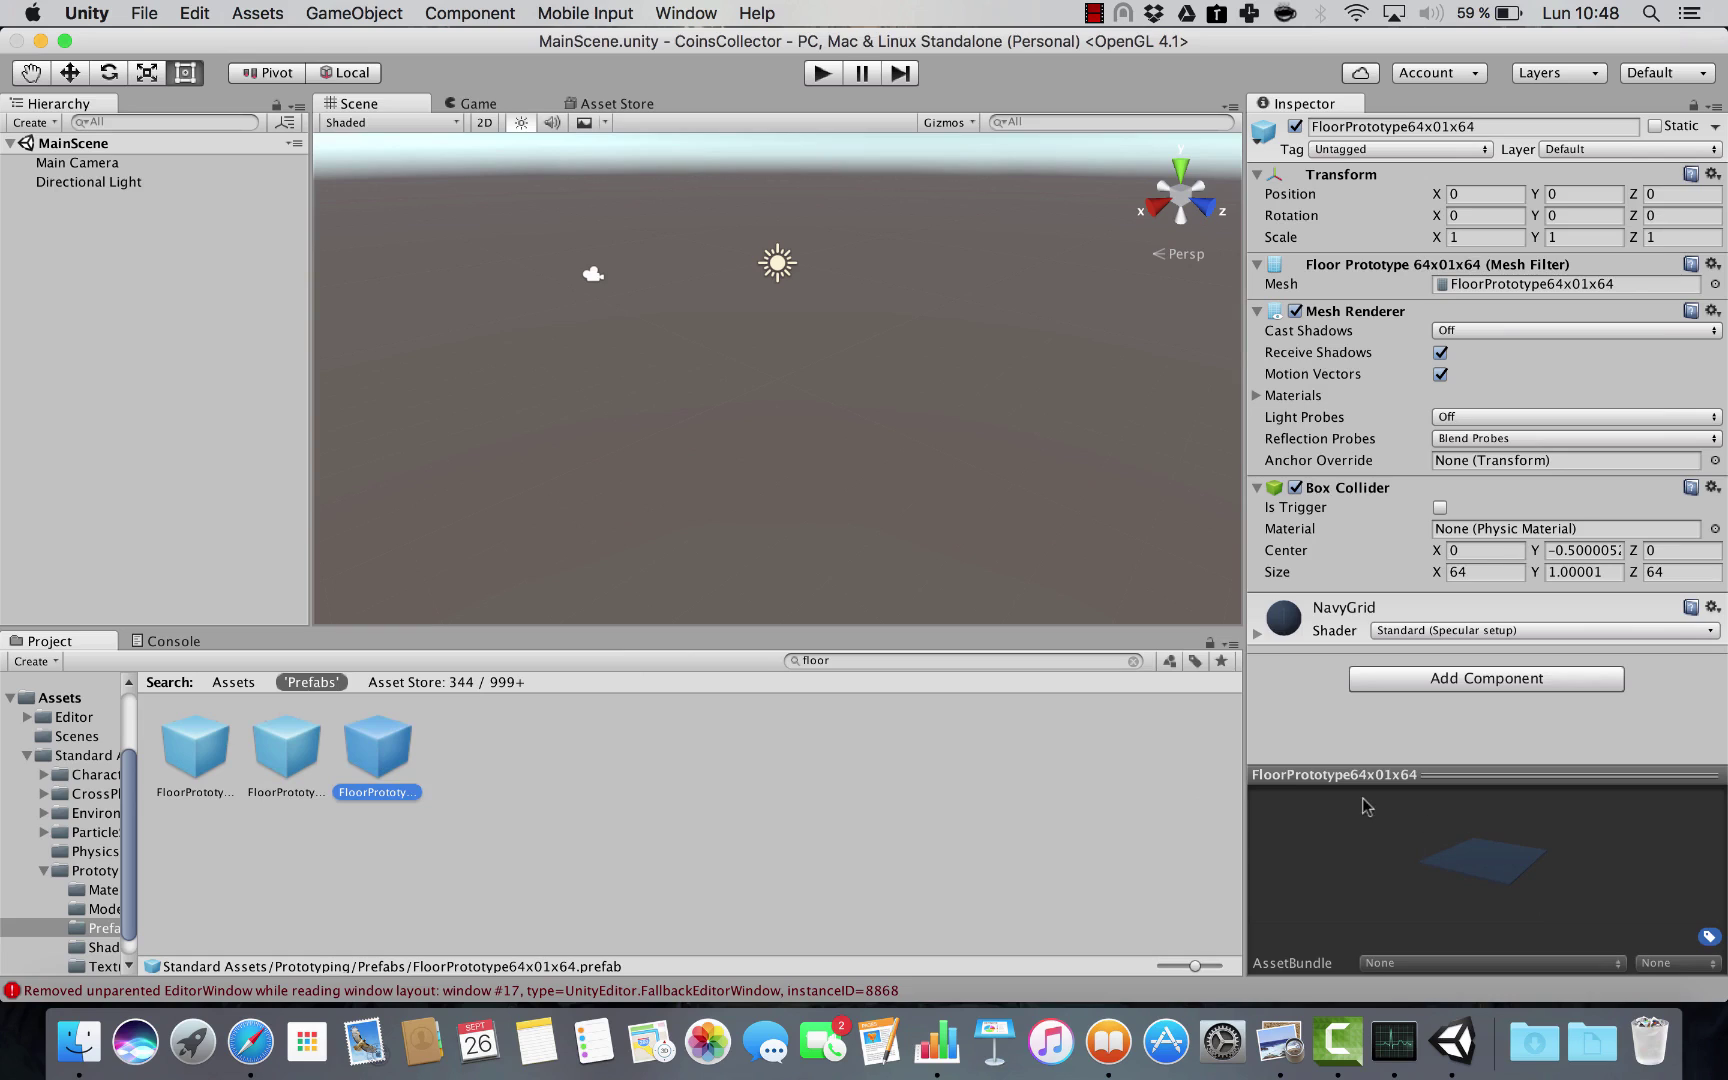
{"action": "left_click", "coordinate": [1463, 865]}
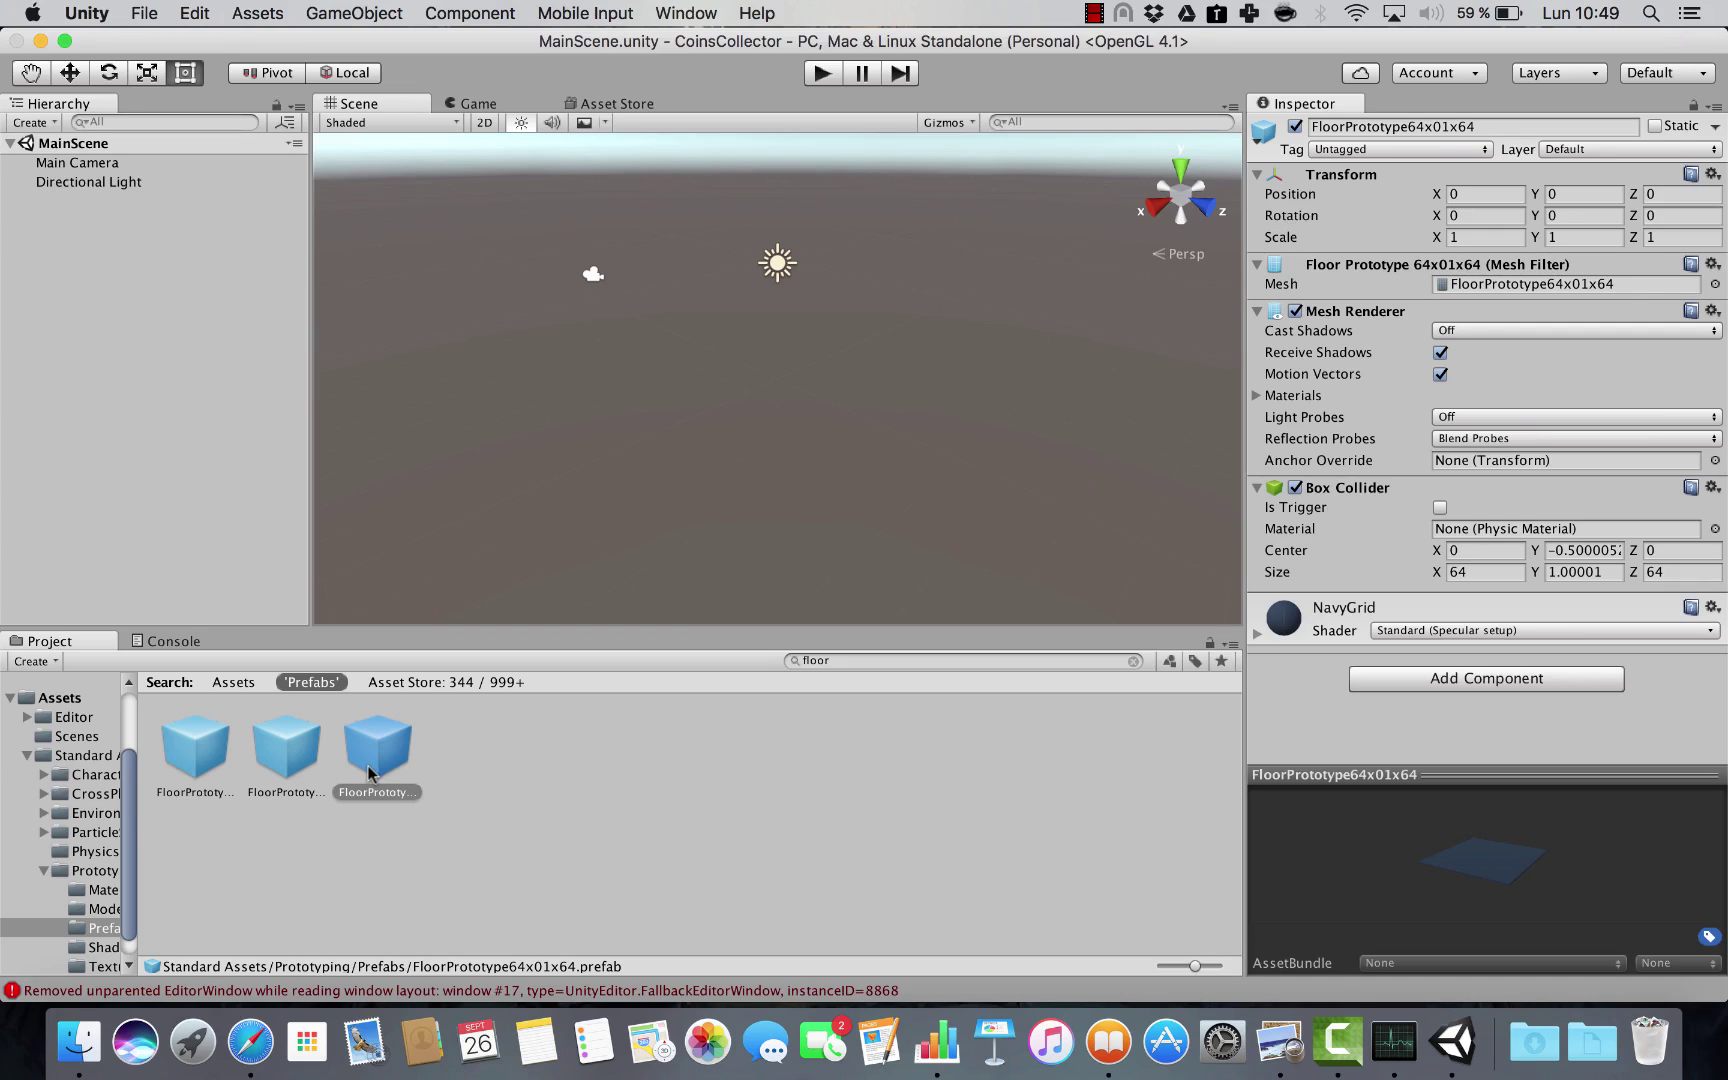
Place the FloorPrototype64x01x64 prefab in MainScene as the level's floor and check its full extent.
{"action": "left_click_drag", "start_coordinate": [386, 748], "coordinate": [843, 368]}
{"action": "left_click_drag", "start_coordinate": [860, 390], "coordinate": [755, 527]}
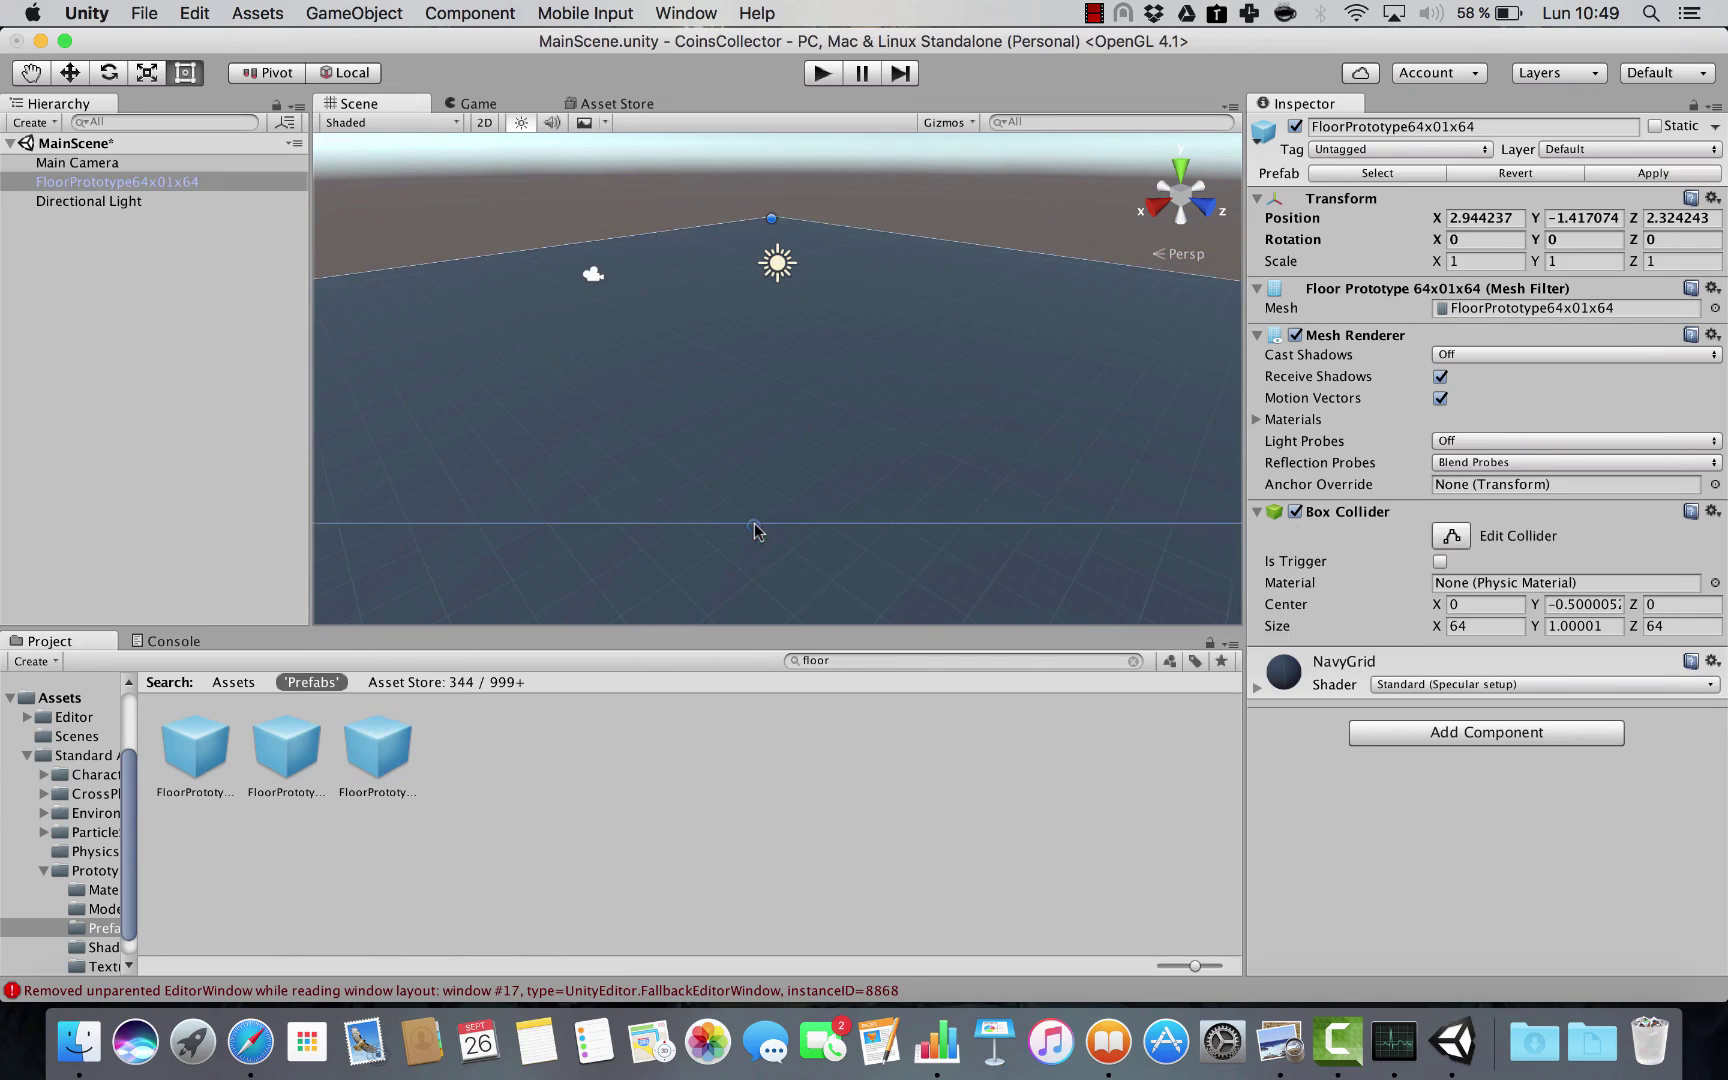
{"action": "scroll", "coordinate": [755, 527], "scroll_direction": "down", "scroll_amount": 2}
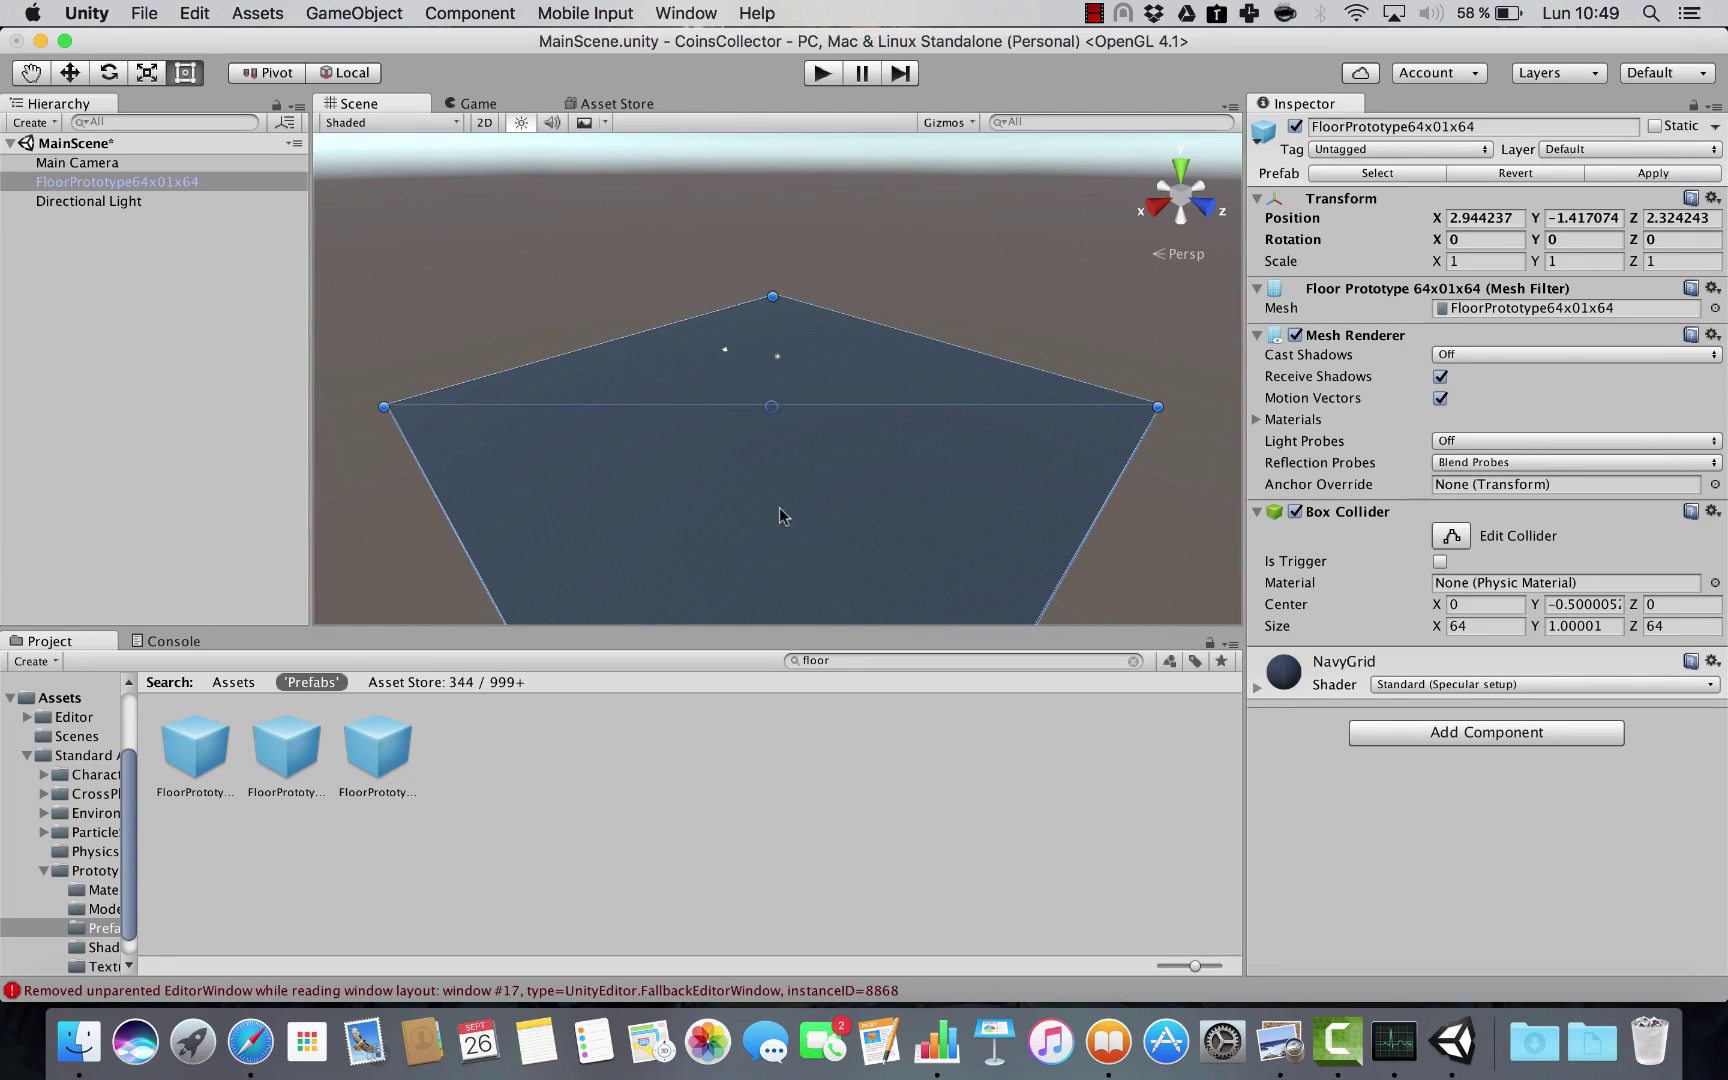
{"action": "scroll", "coordinate": [809, 491], "scroll_direction": "down", "scroll_amount": 3}
{"action": "scroll", "coordinate": [809, 491], "scroll_direction": "down", "scroll_amount": 1}
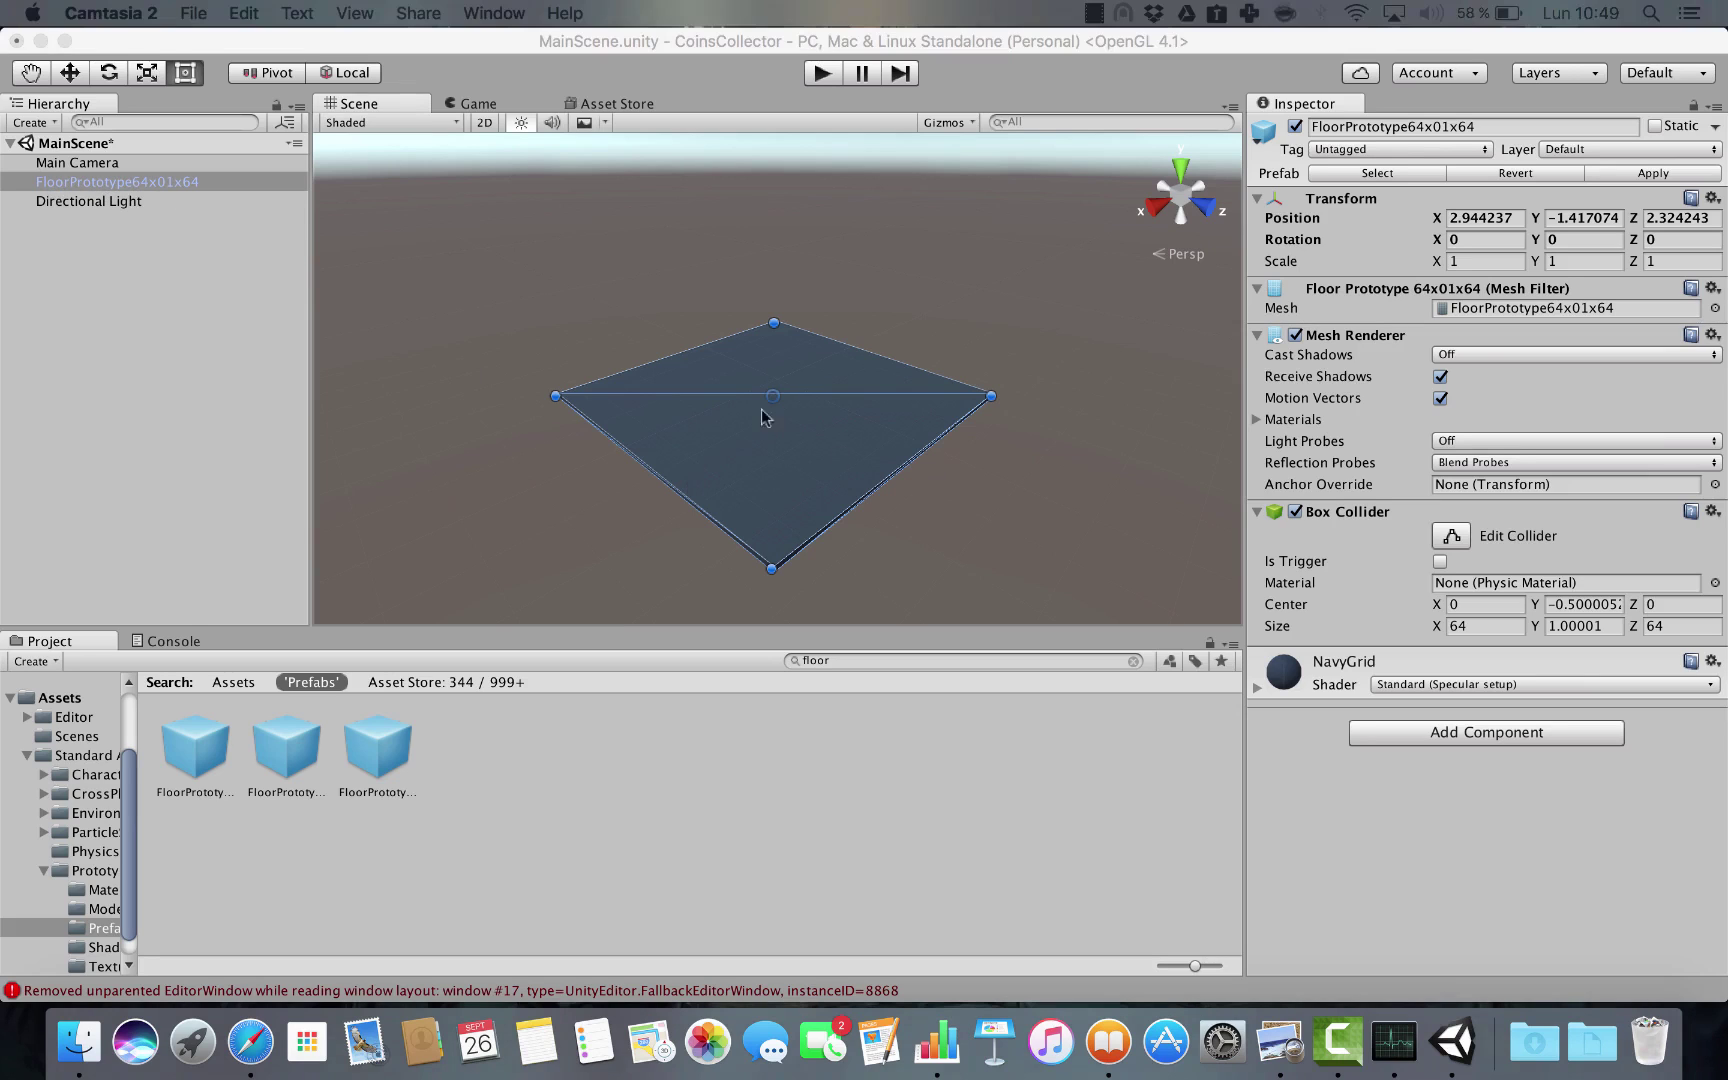
{"action": "scroll", "coordinate": [728, 390], "scroll_direction": "up", "scroll_amount": 8}
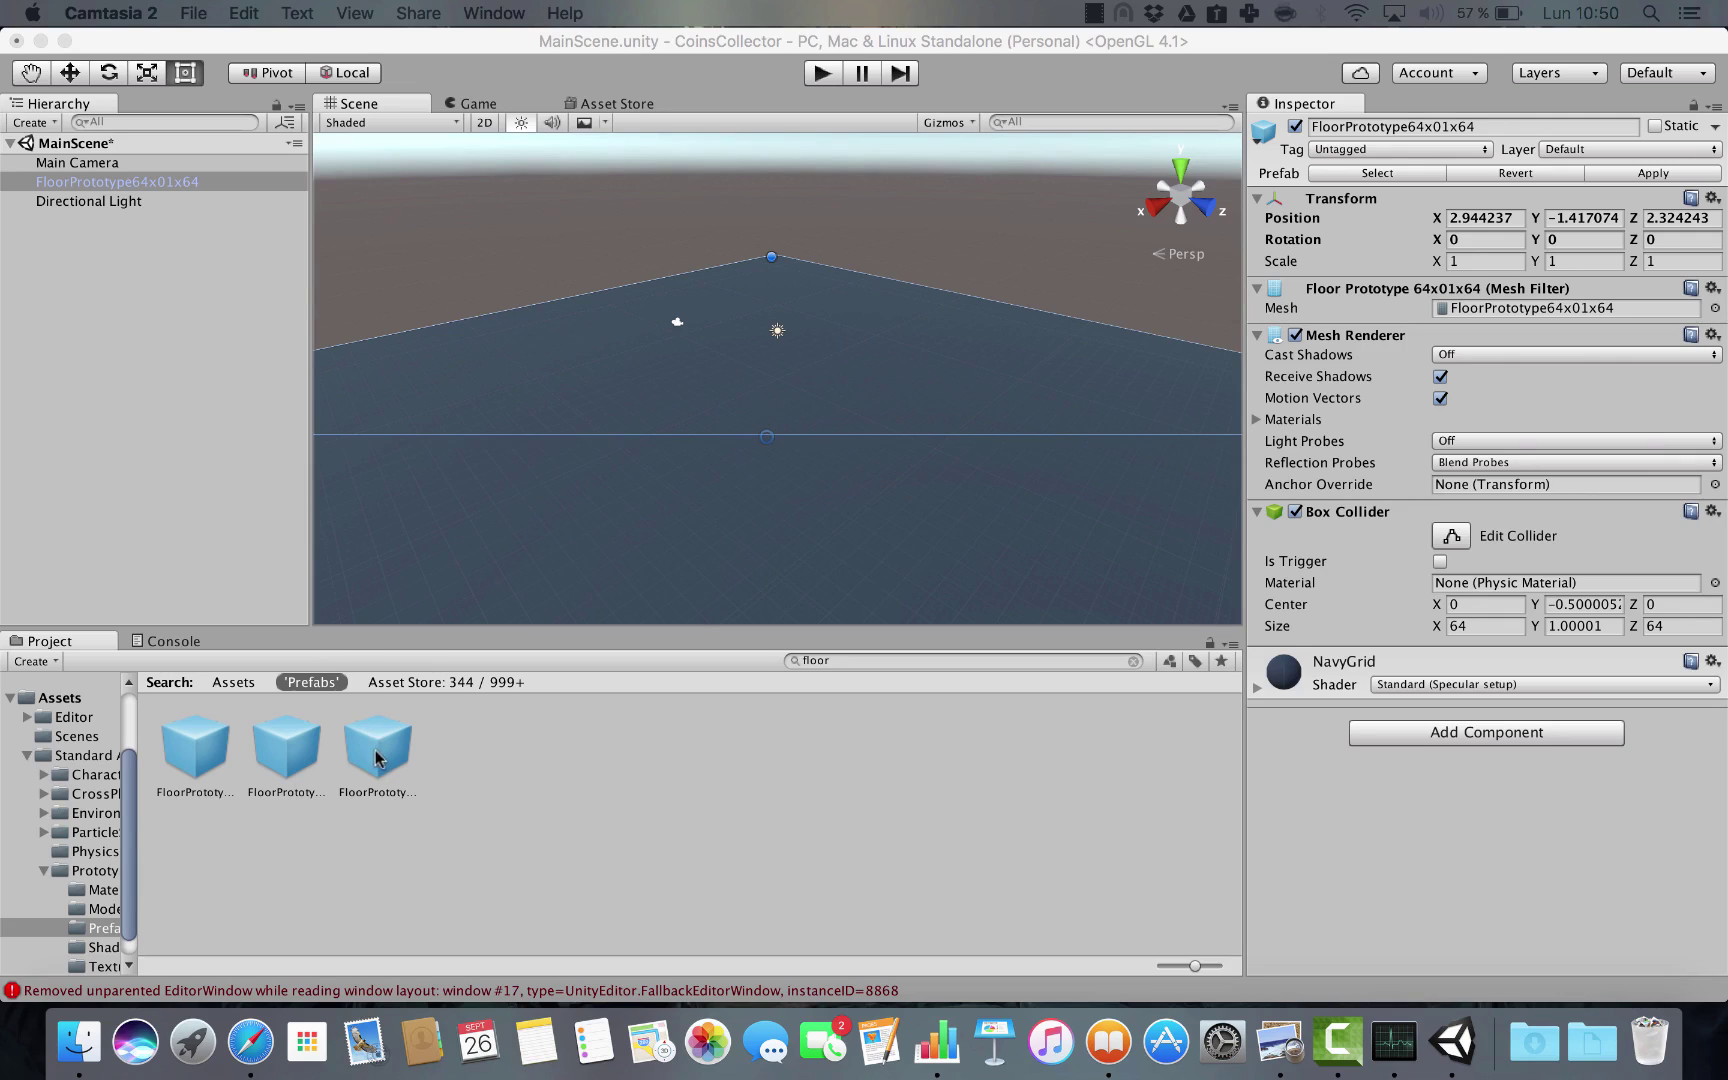
Place a second FloorPrototype64x01x64 in the scene and delete that copy.
{"action": "left_click_drag", "start_coordinate": [377, 765], "coordinate": [770, 272]}
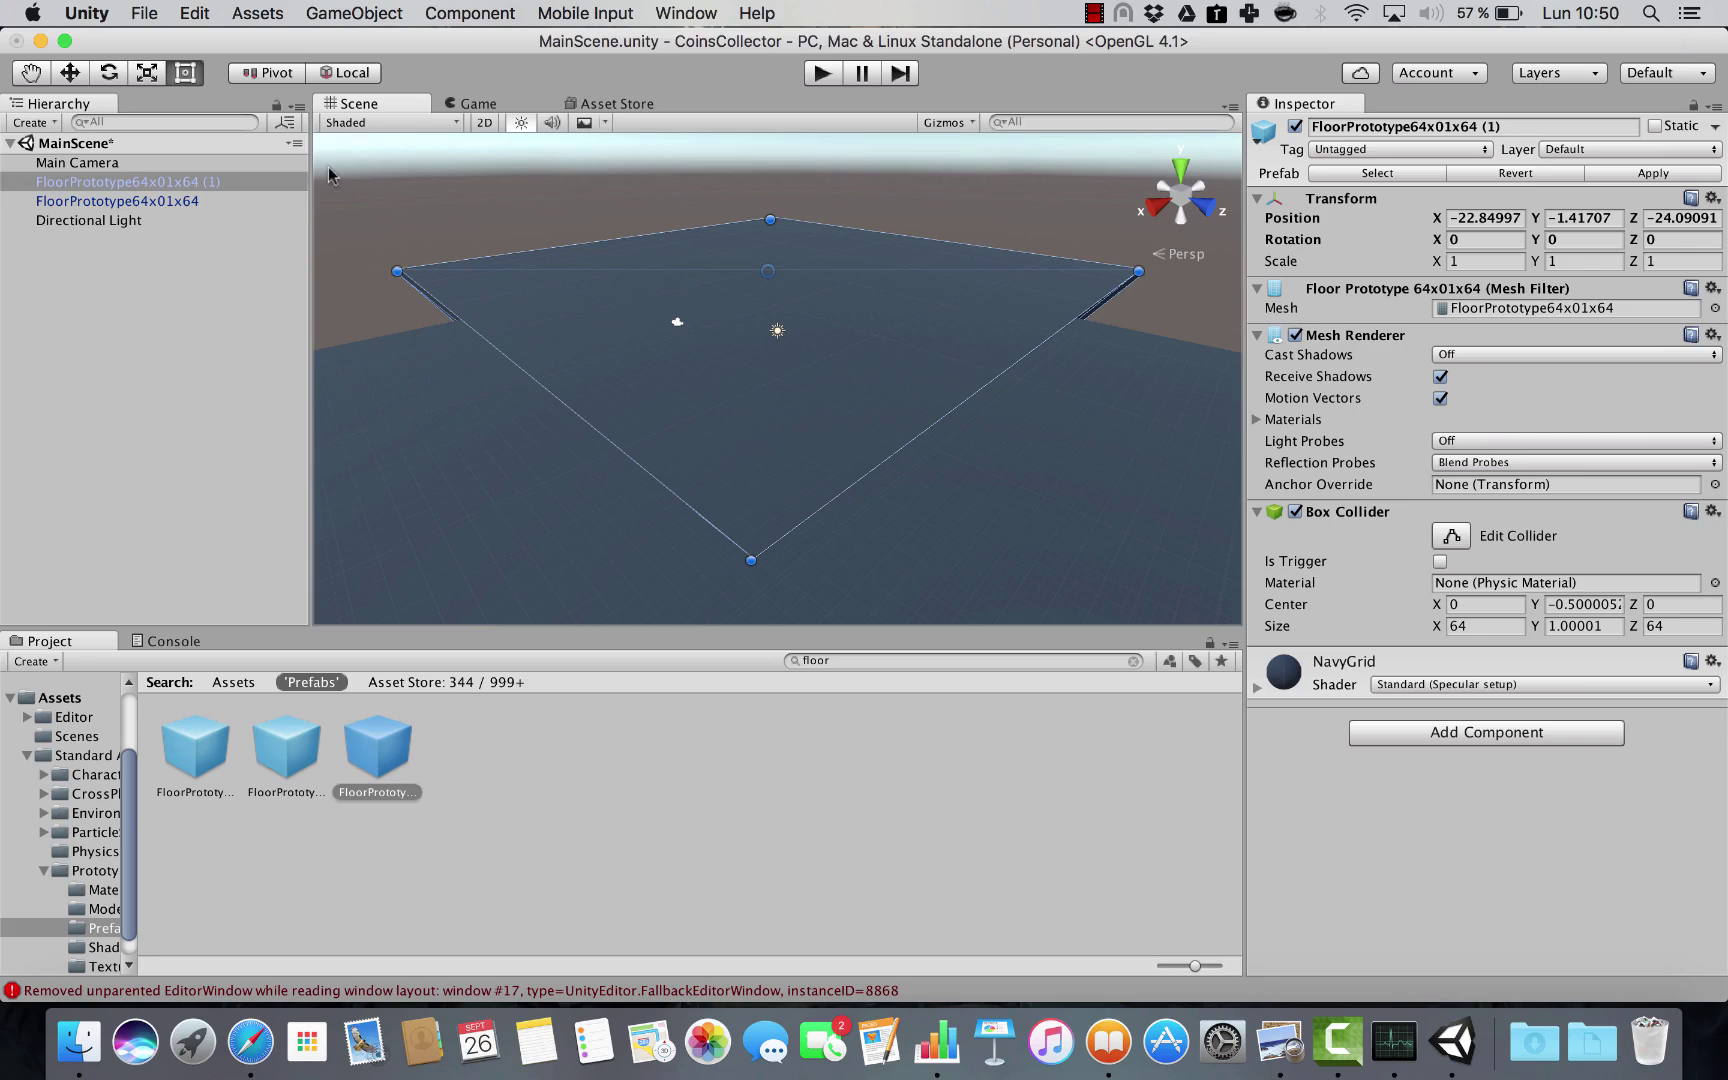
{"action": "left_click", "coordinate": [216, 191]}
{"action": "left_click", "coordinate": [200, 182]}
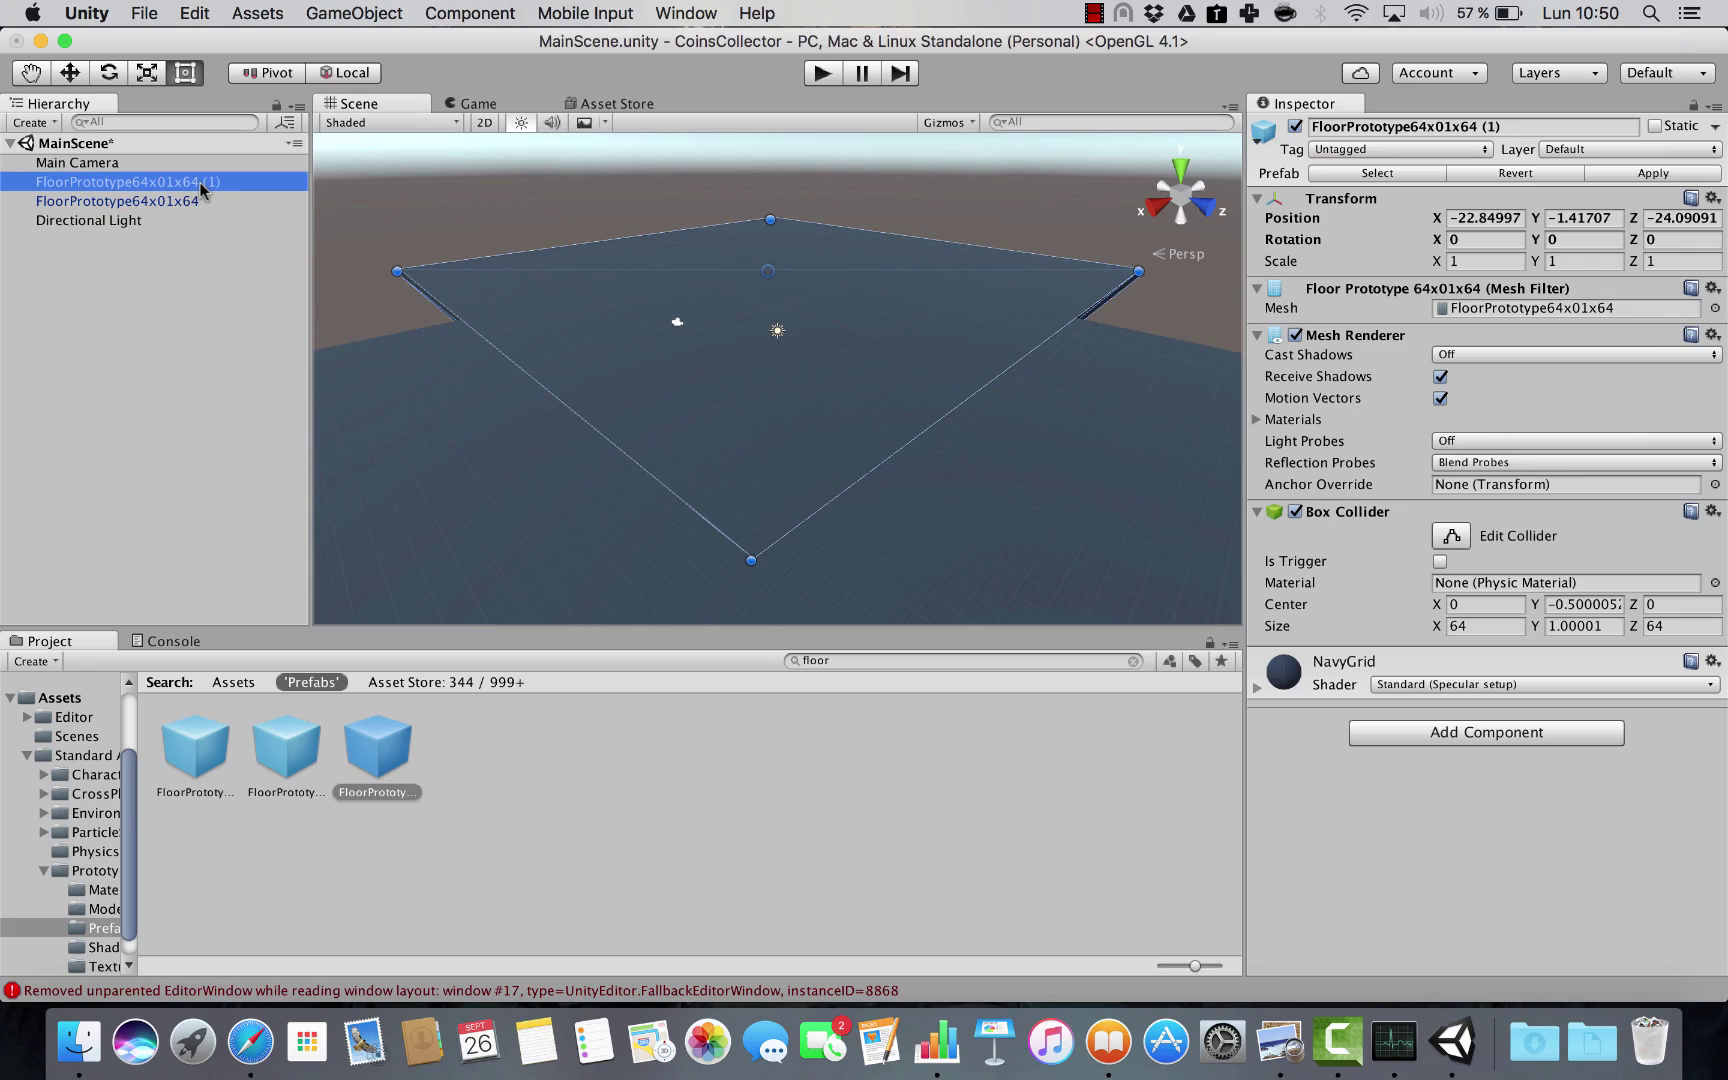
{"action": "right_click", "coordinate": [200, 182]}
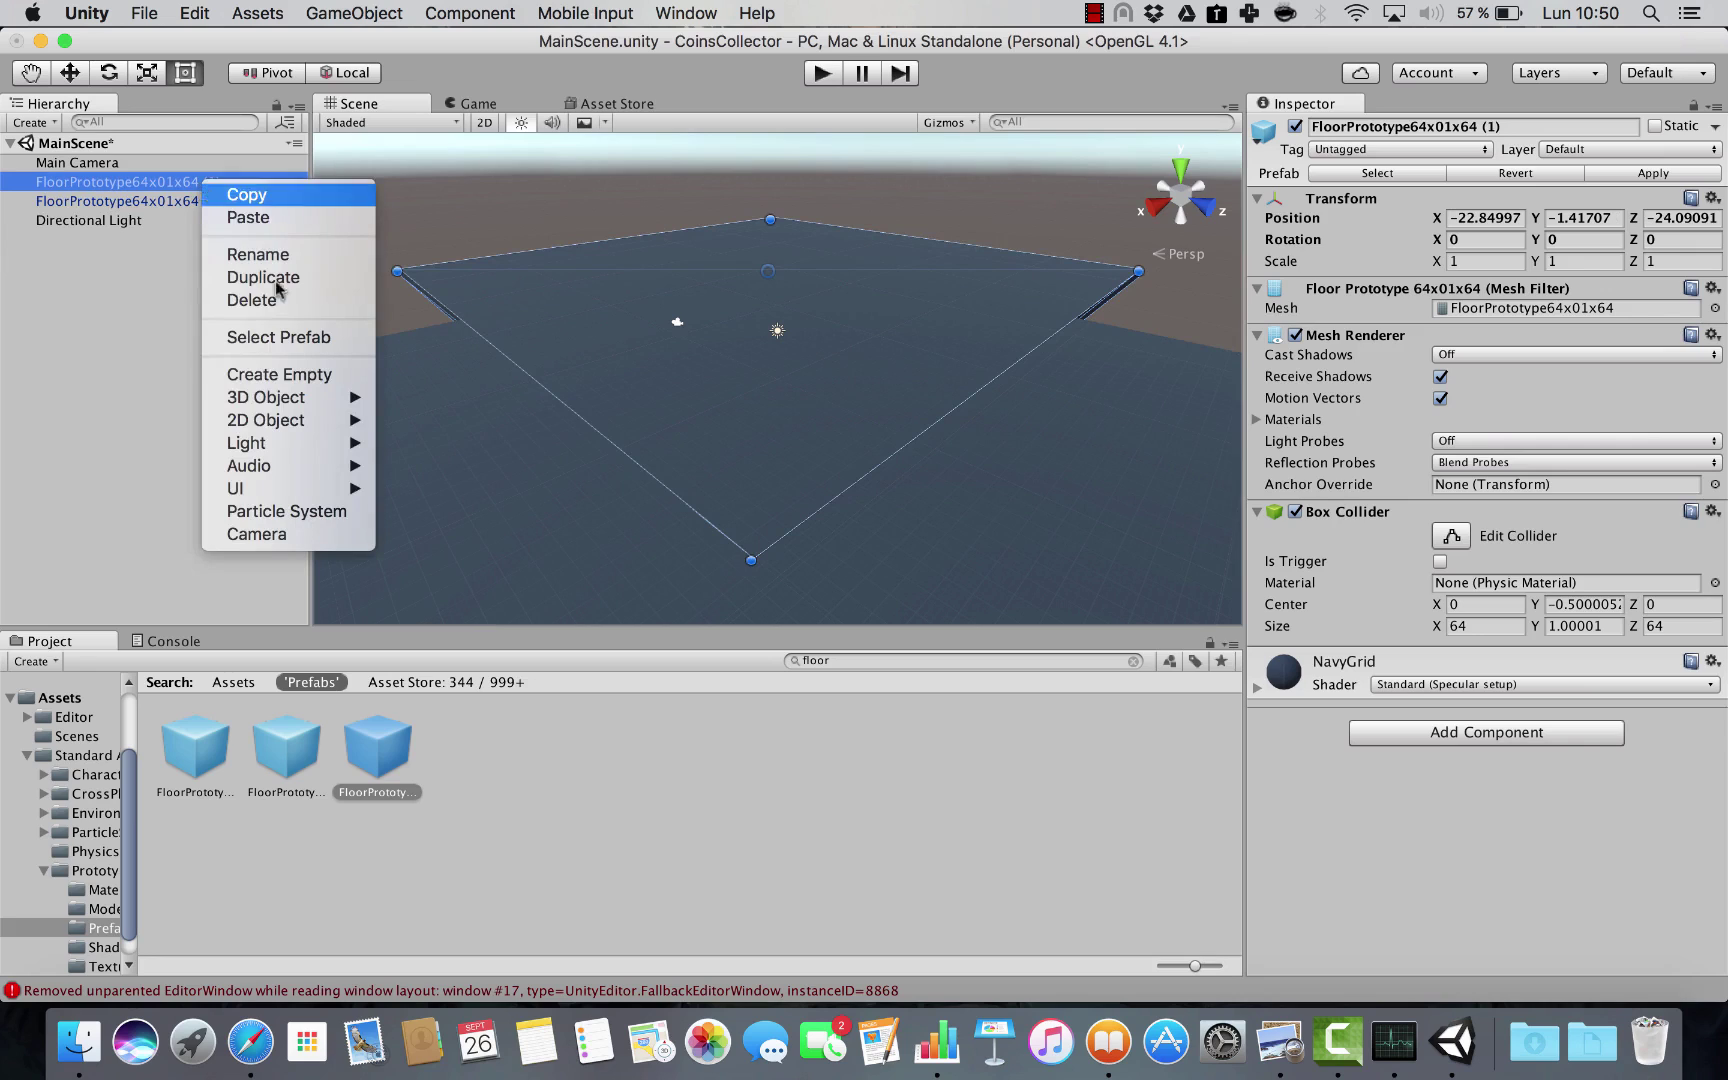
{"action": "left_click", "coordinate": [234, 303]}
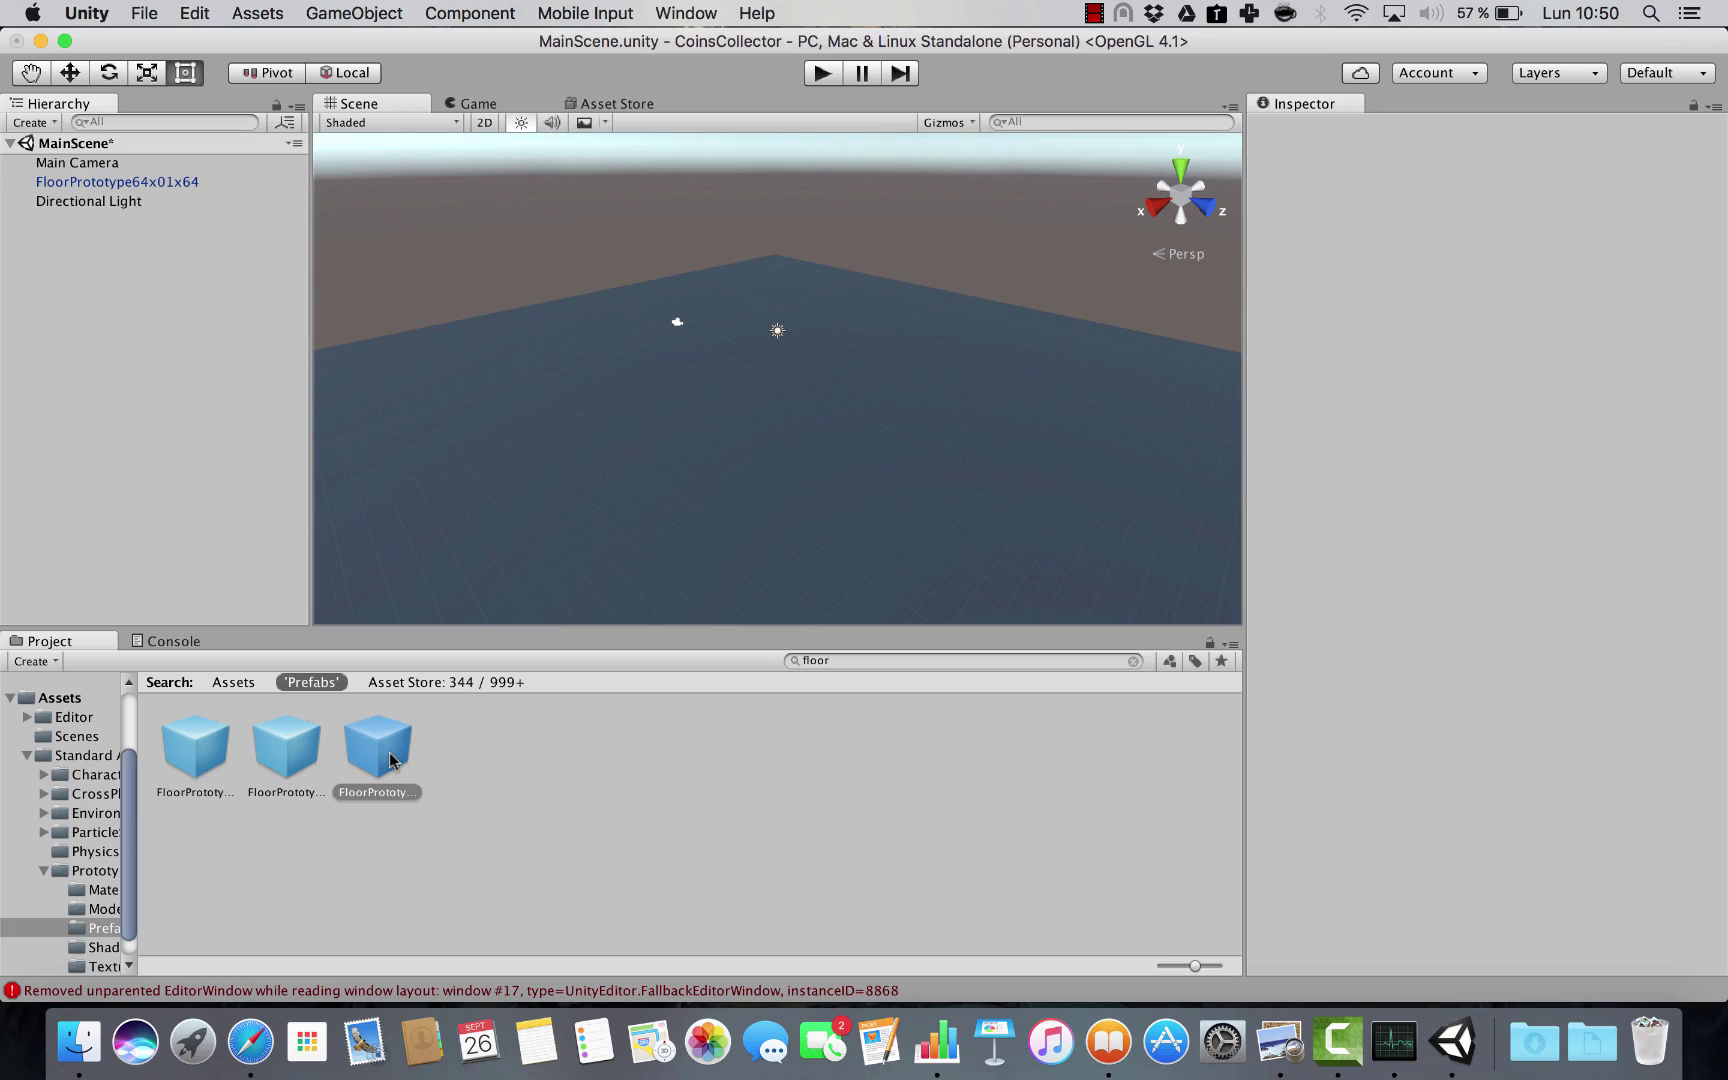
Clear the selection and examine the placed floor in the scene both from afar and up close.
{"action": "left_click", "coordinate": [585, 771]}
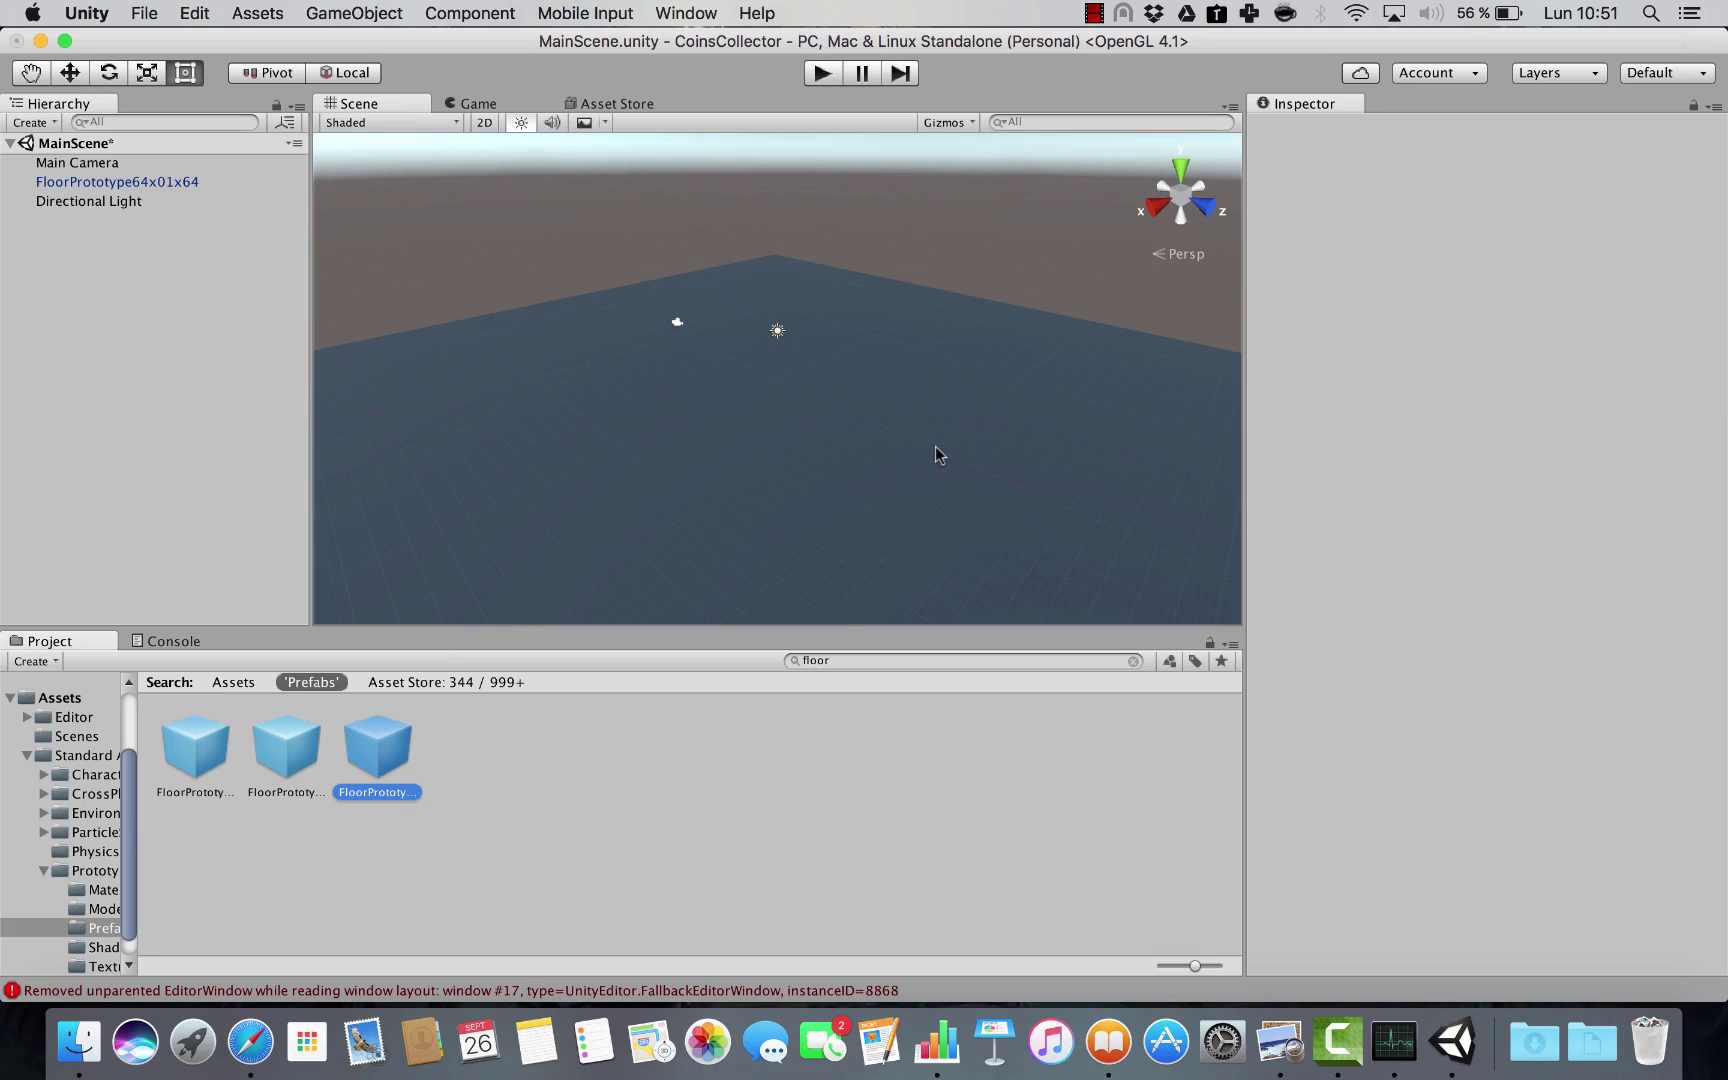
{"action": "key", "text": "super+alt+2"}
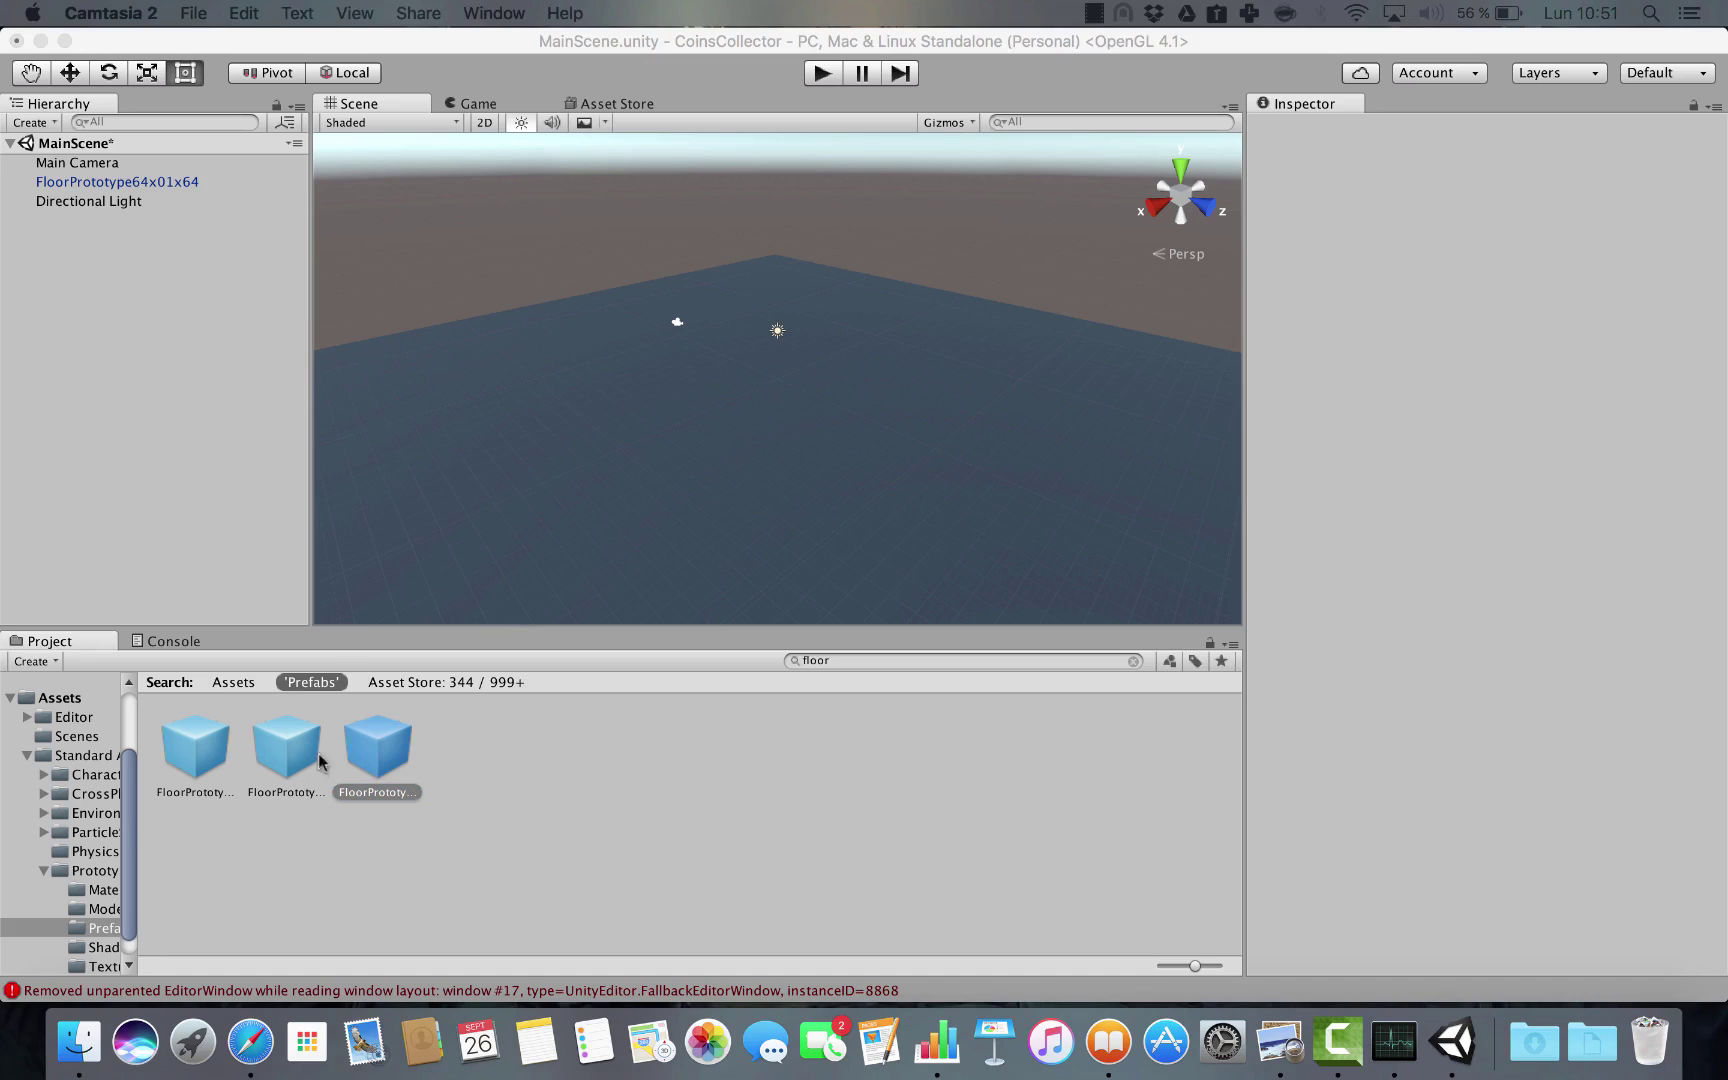
{"action": "left_click", "coordinate": [852, 487]}
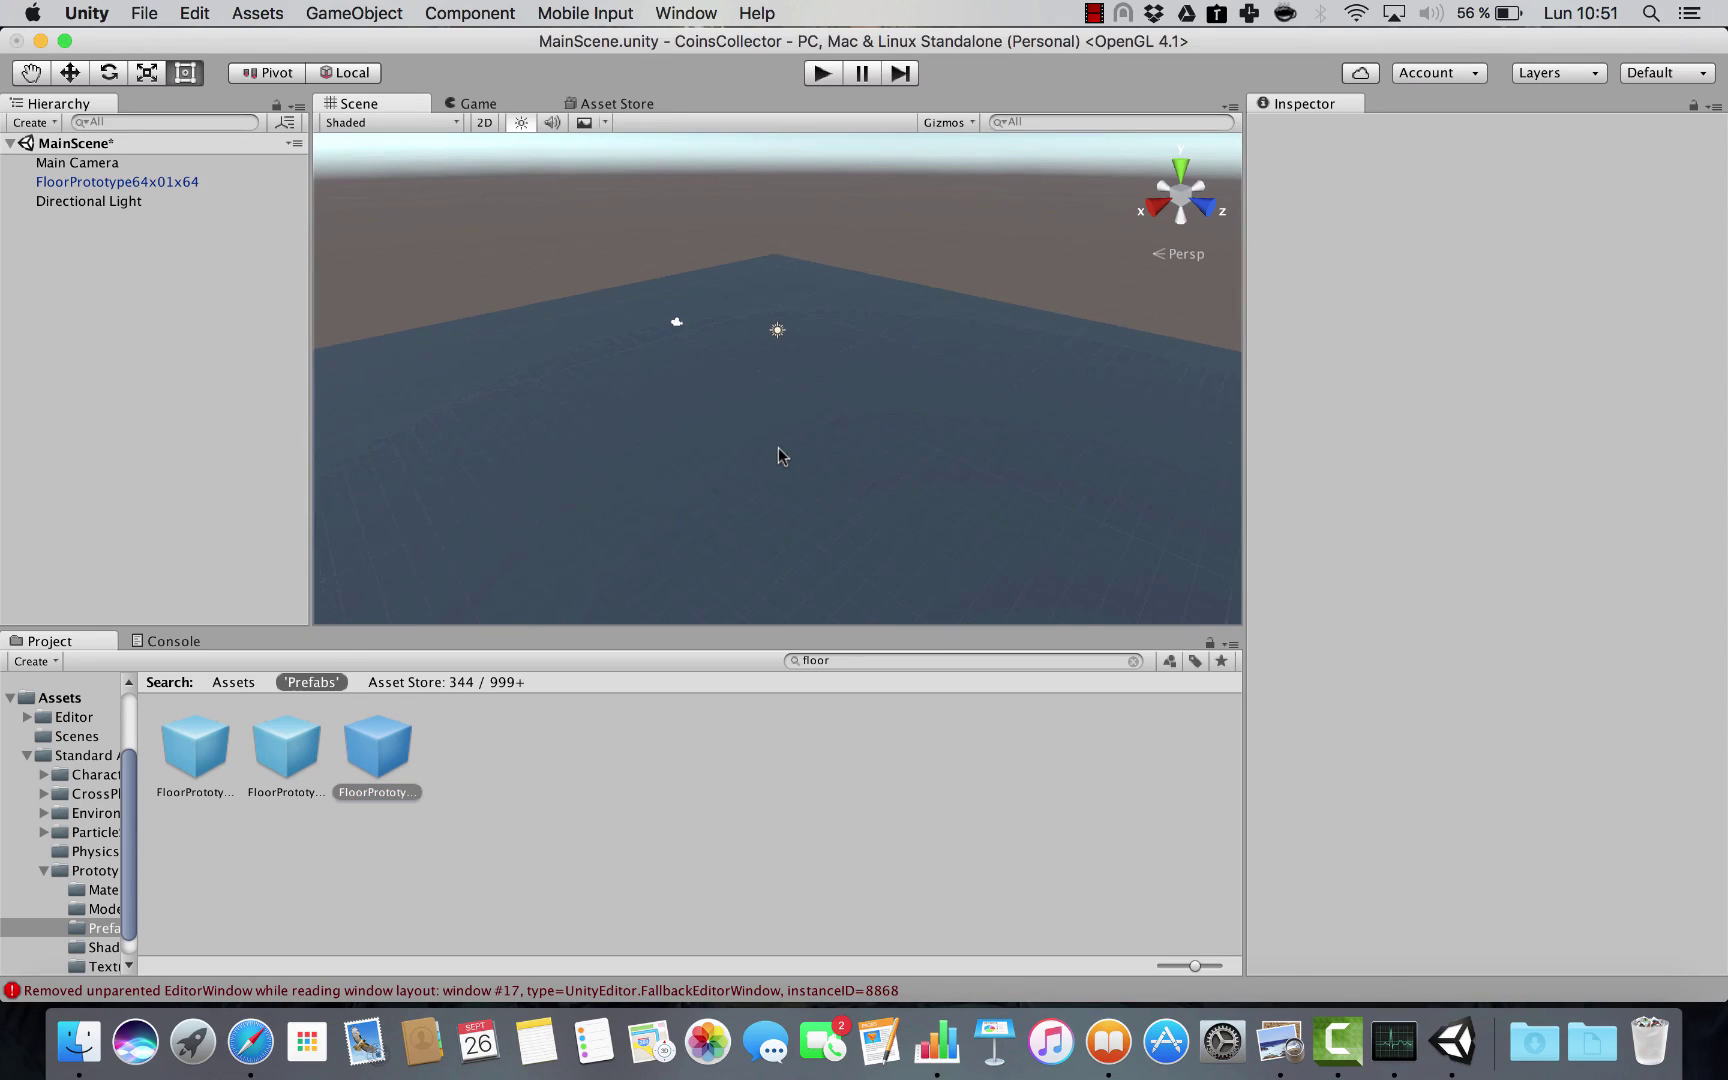
{"action": "scroll", "coordinate": [778, 447], "scroll_direction": "up", "scroll_amount": 1}
{"action": "scroll", "coordinate": [714, 402], "scroll_direction": "down", "scroll_amount": 5}
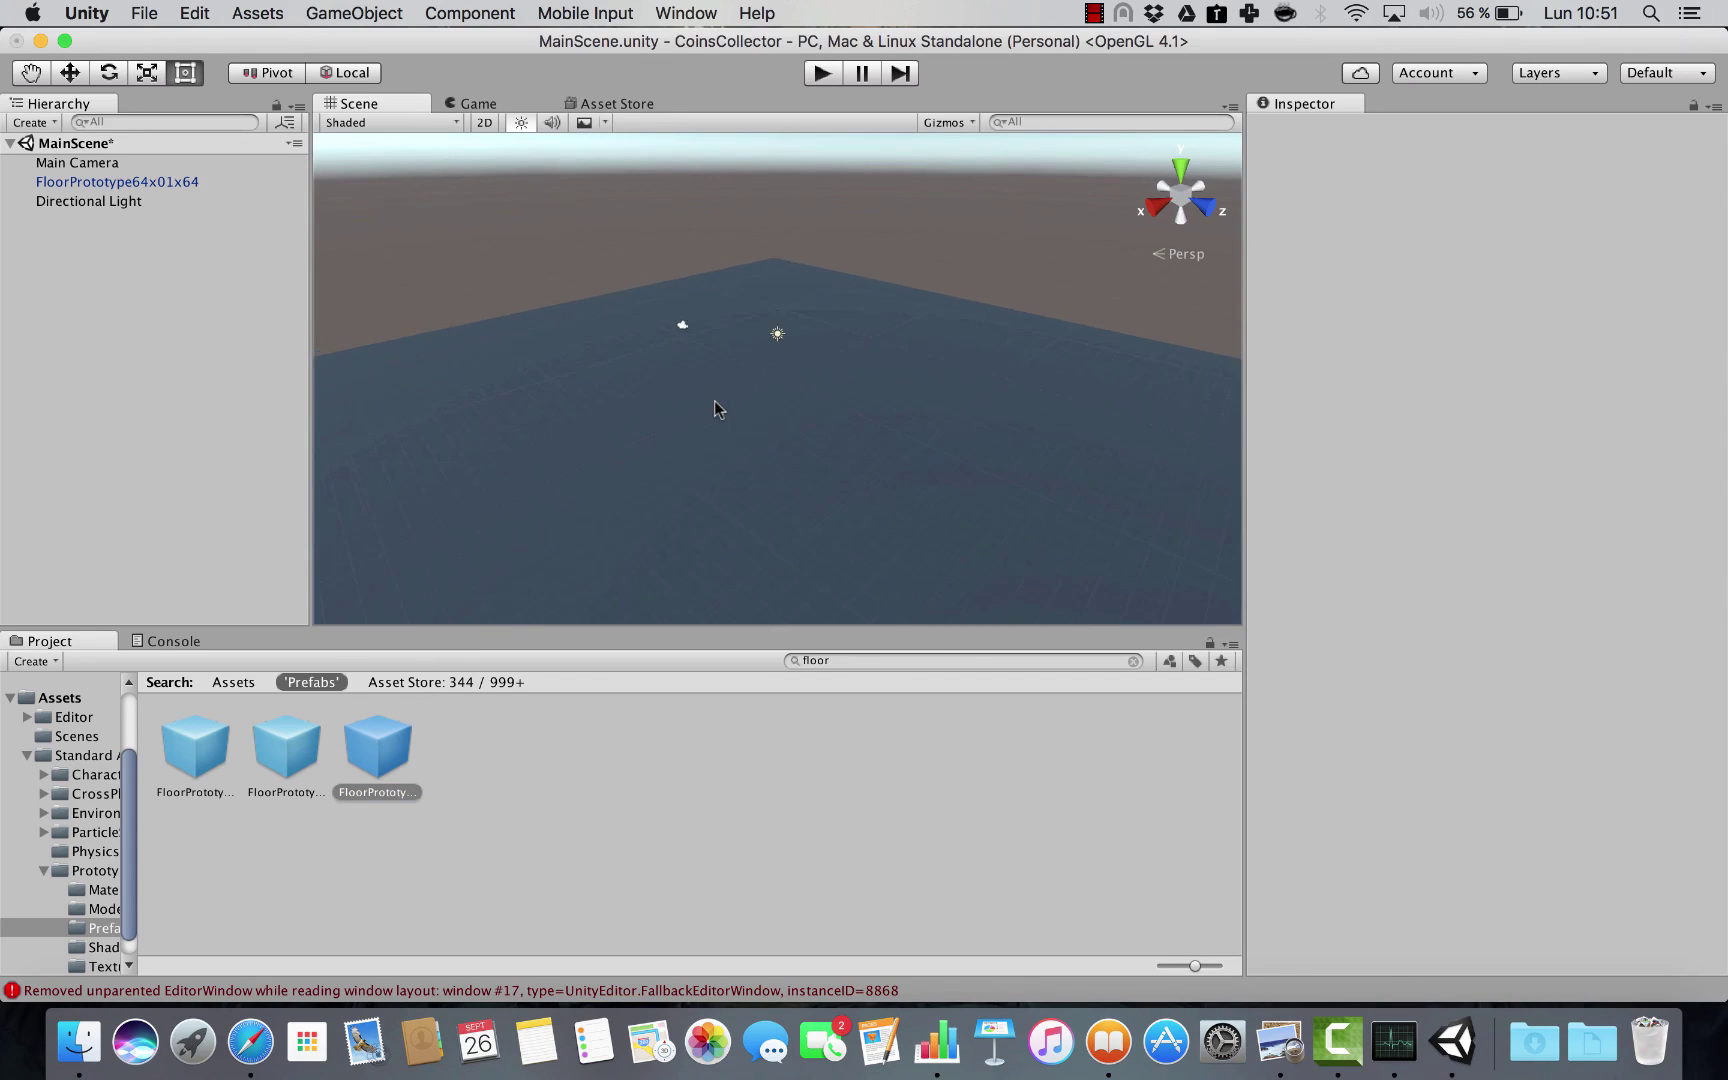
{"action": "scroll", "coordinate": [714, 400], "scroll_direction": "up", "scroll_amount": 3}
{"action": "scroll", "coordinate": [714, 400], "scroll_direction": "down", "scroll_amount": 5}
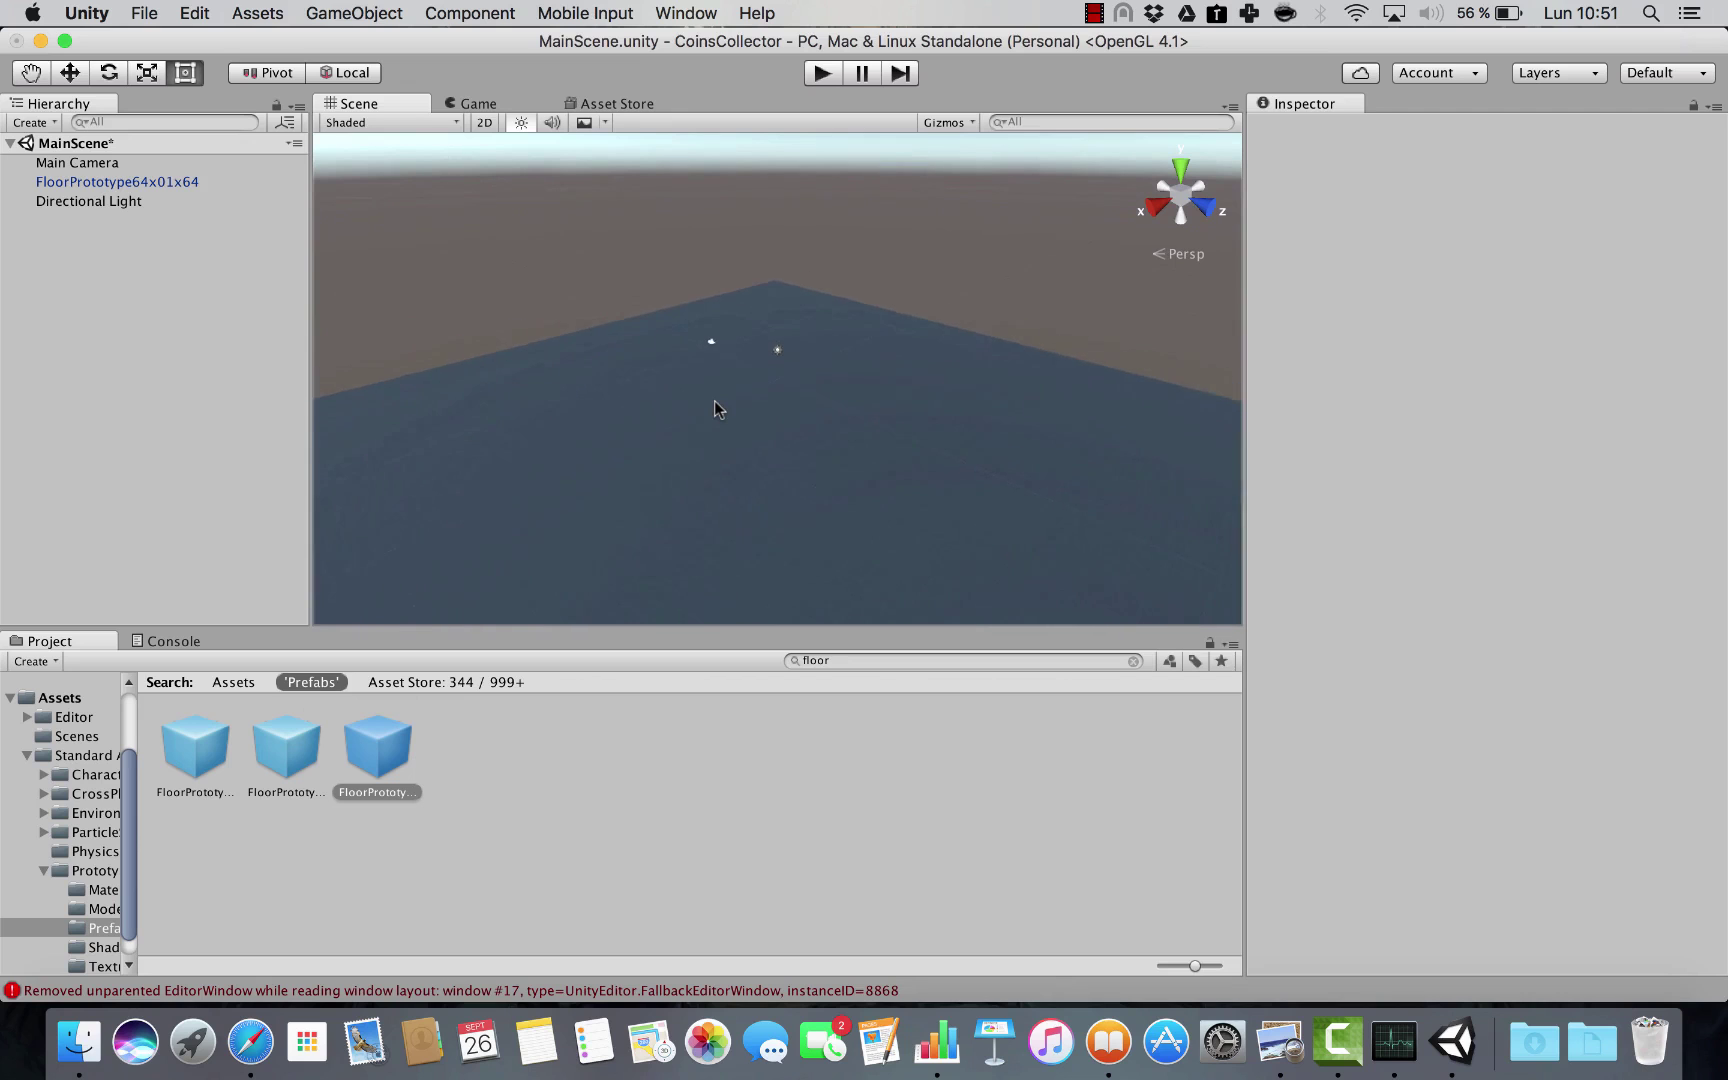
{"action": "scroll", "coordinate": [714, 400], "scroll_direction": "up", "scroll_amount": 4}
{"action": "scroll", "coordinate": [714, 370], "scroll_direction": "down", "scroll_amount": 5}
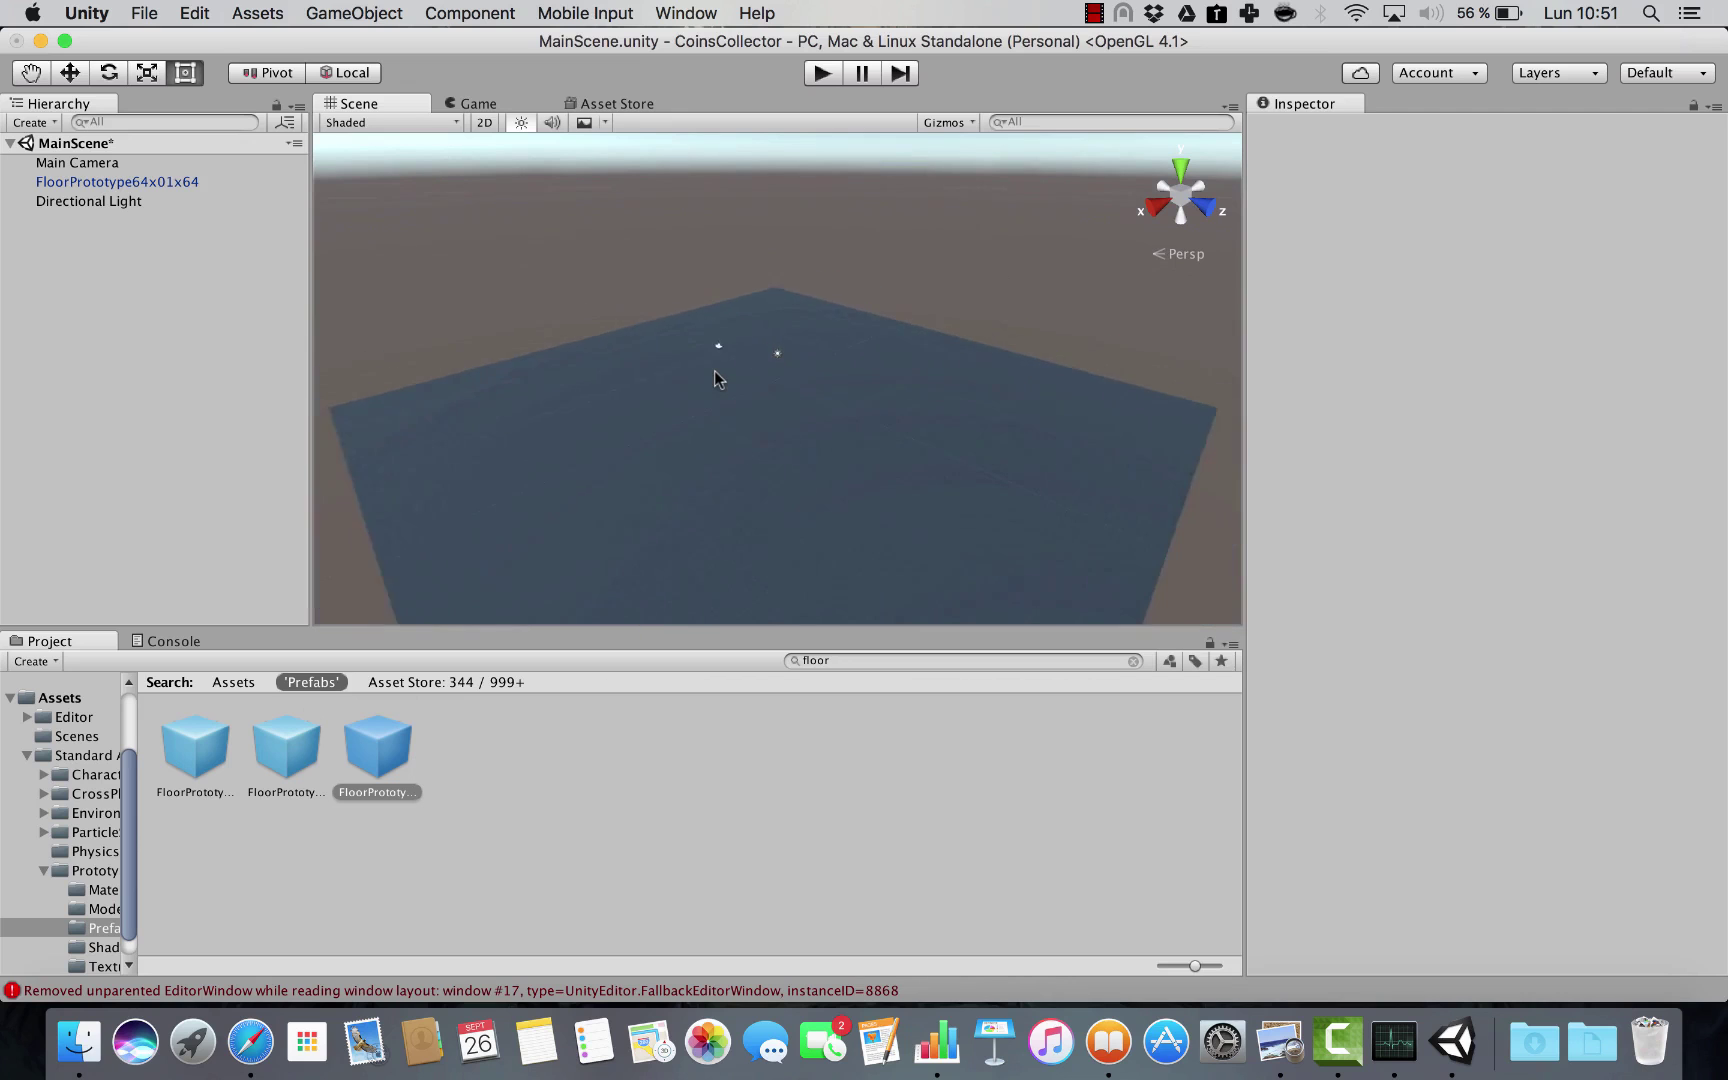
{"action": "scroll", "coordinate": [714, 371], "scroll_direction": "up", "scroll_amount": 8}
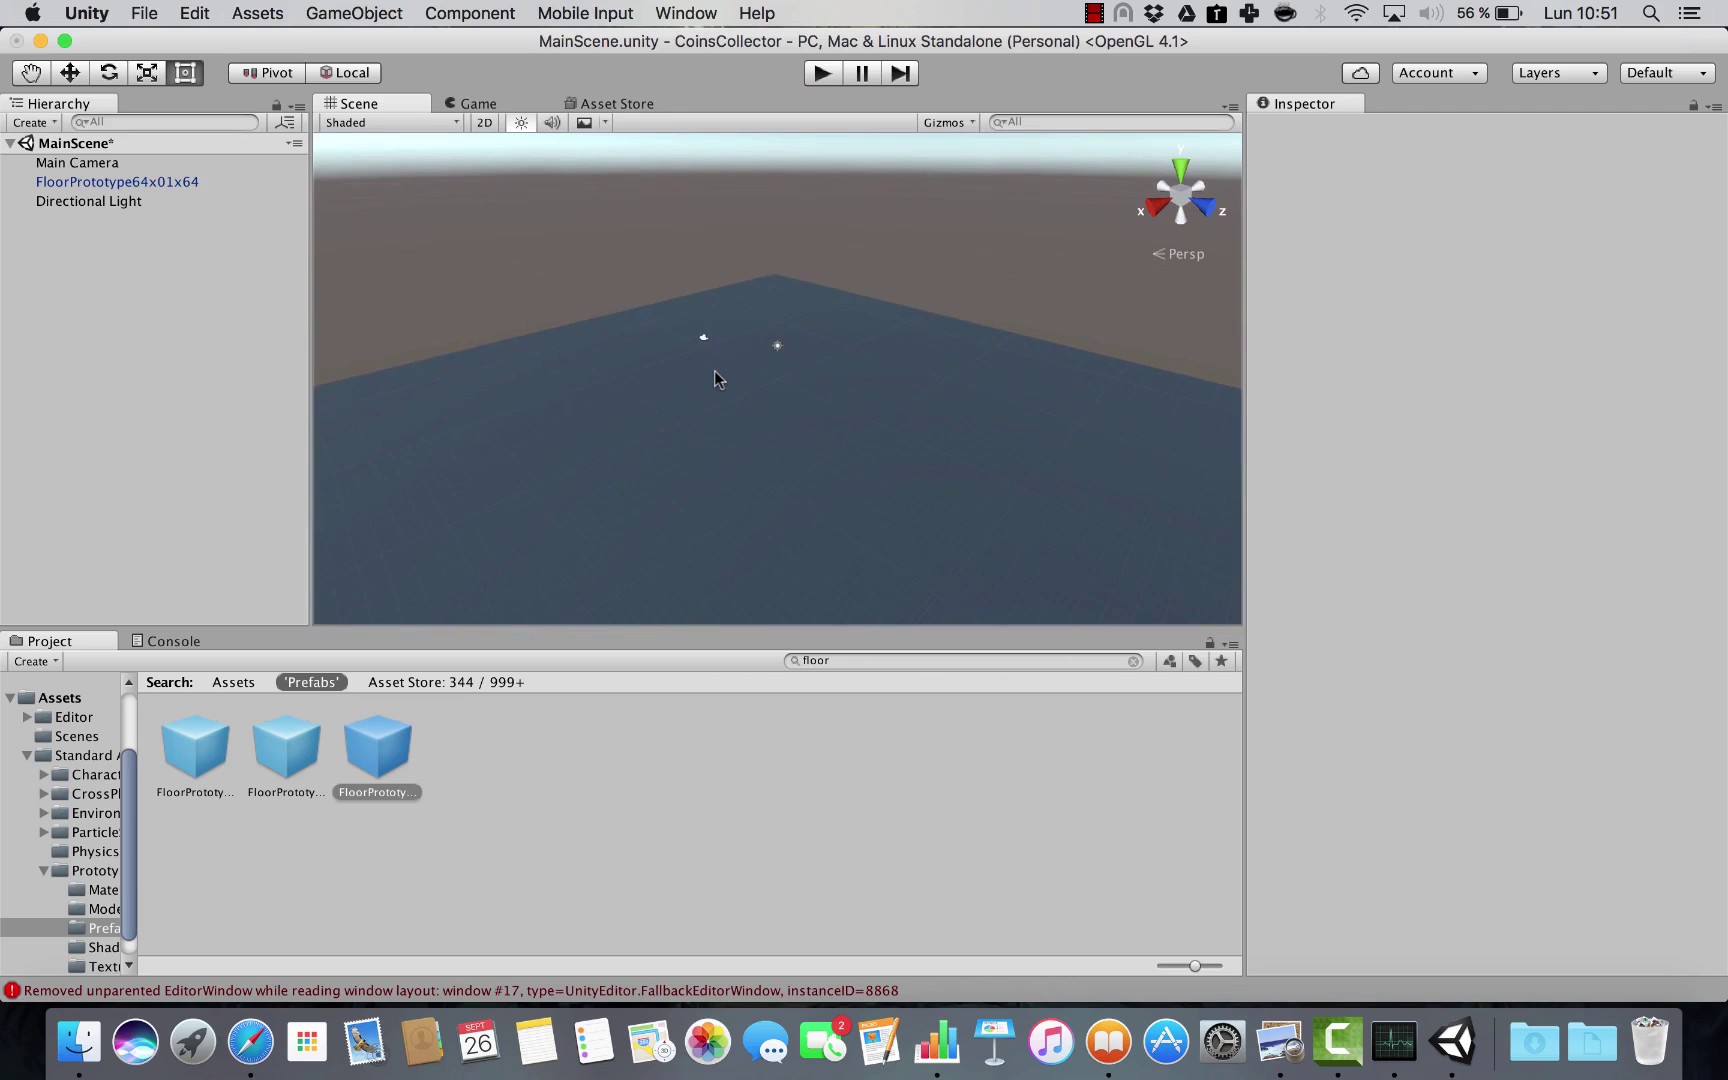
{"action": "scroll", "coordinate": [714, 372], "scroll_direction": "down", "scroll_amount": 4}
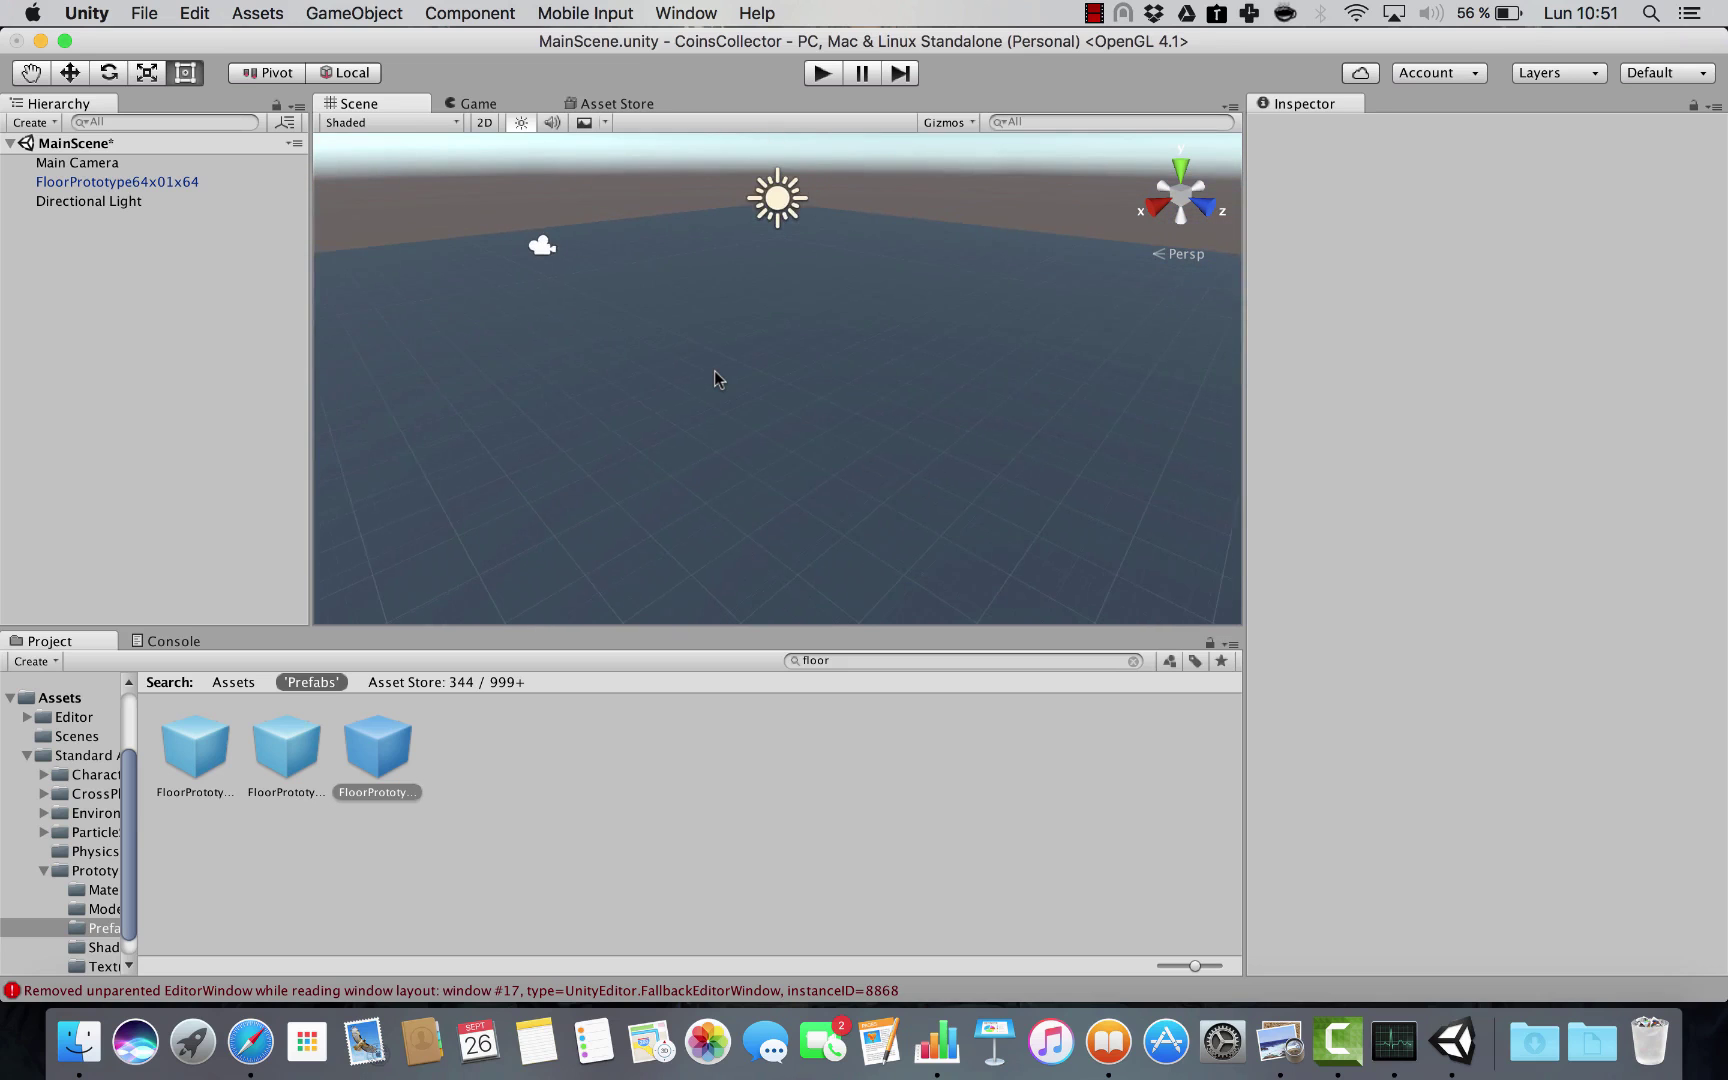
Select the placed floor and examine its surface, outer edges and corners with the Hand tool.
{"action": "left_click", "coordinate": [771, 410]}
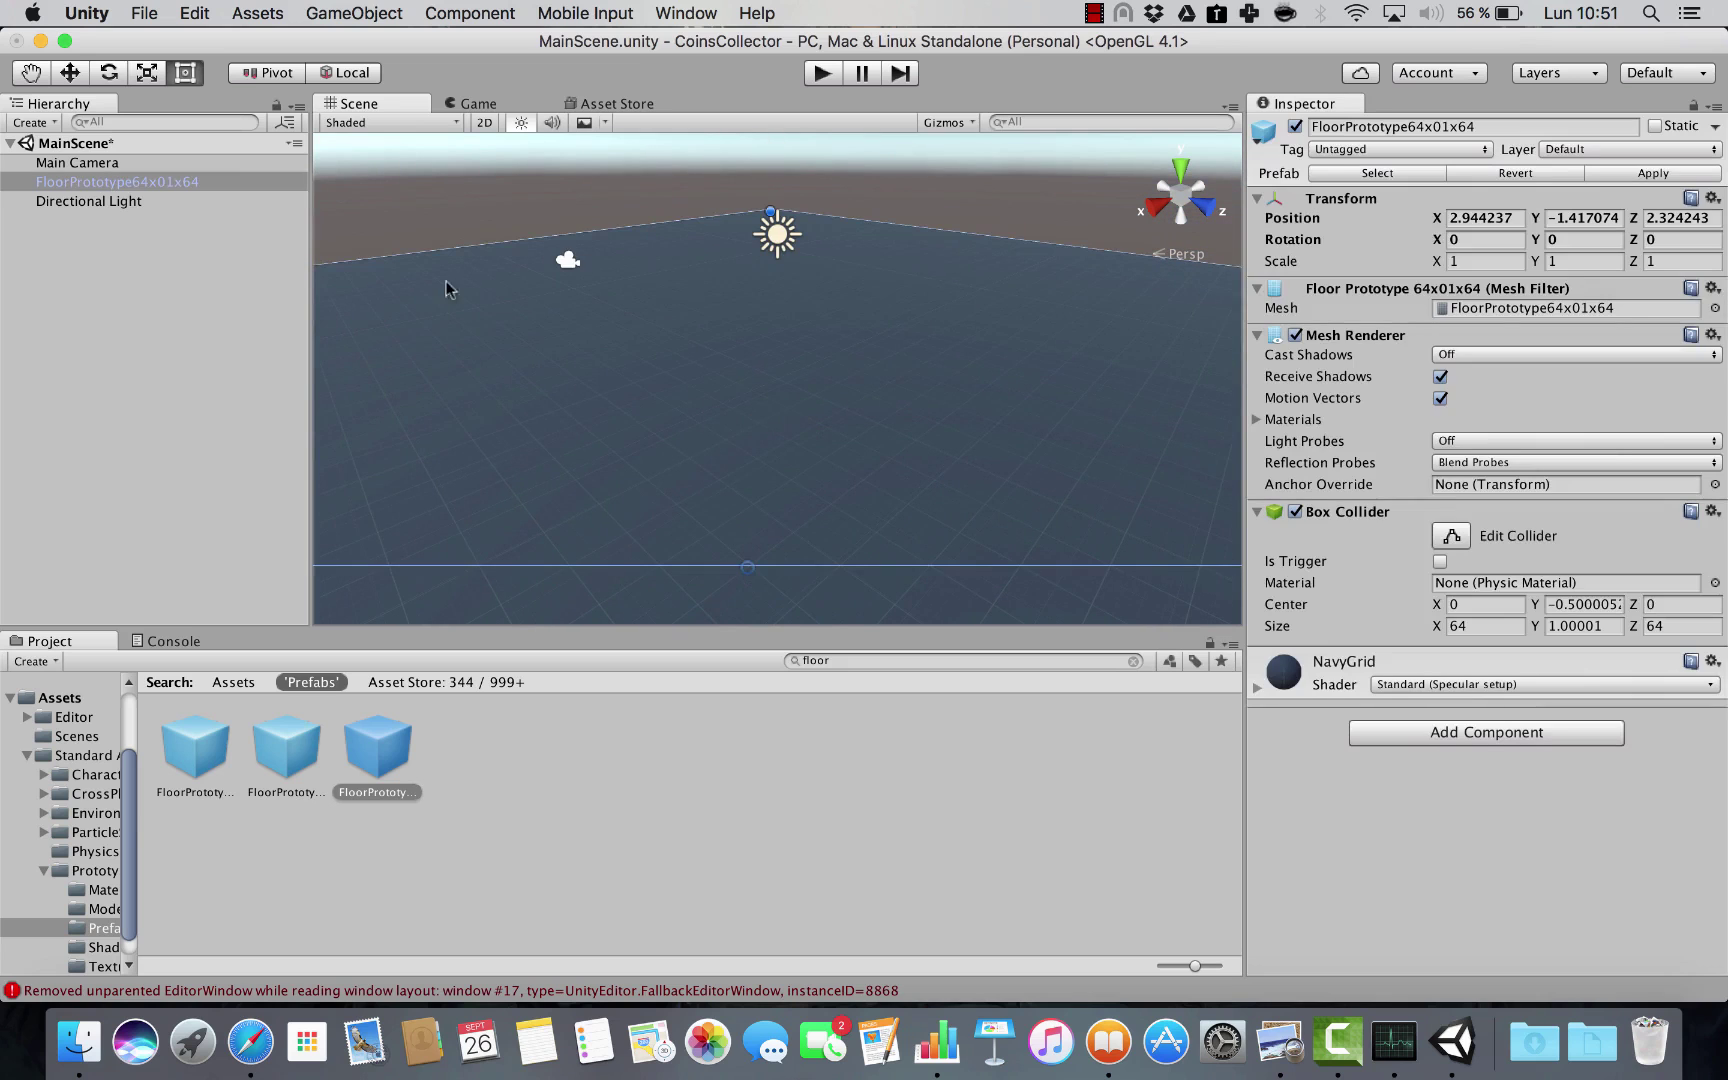
{"action": "left_click", "coordinate": [31, 73]}
{"action": "left_click_drag", "start_coordinate": [695, 343], "coordinate": [660, 343]}
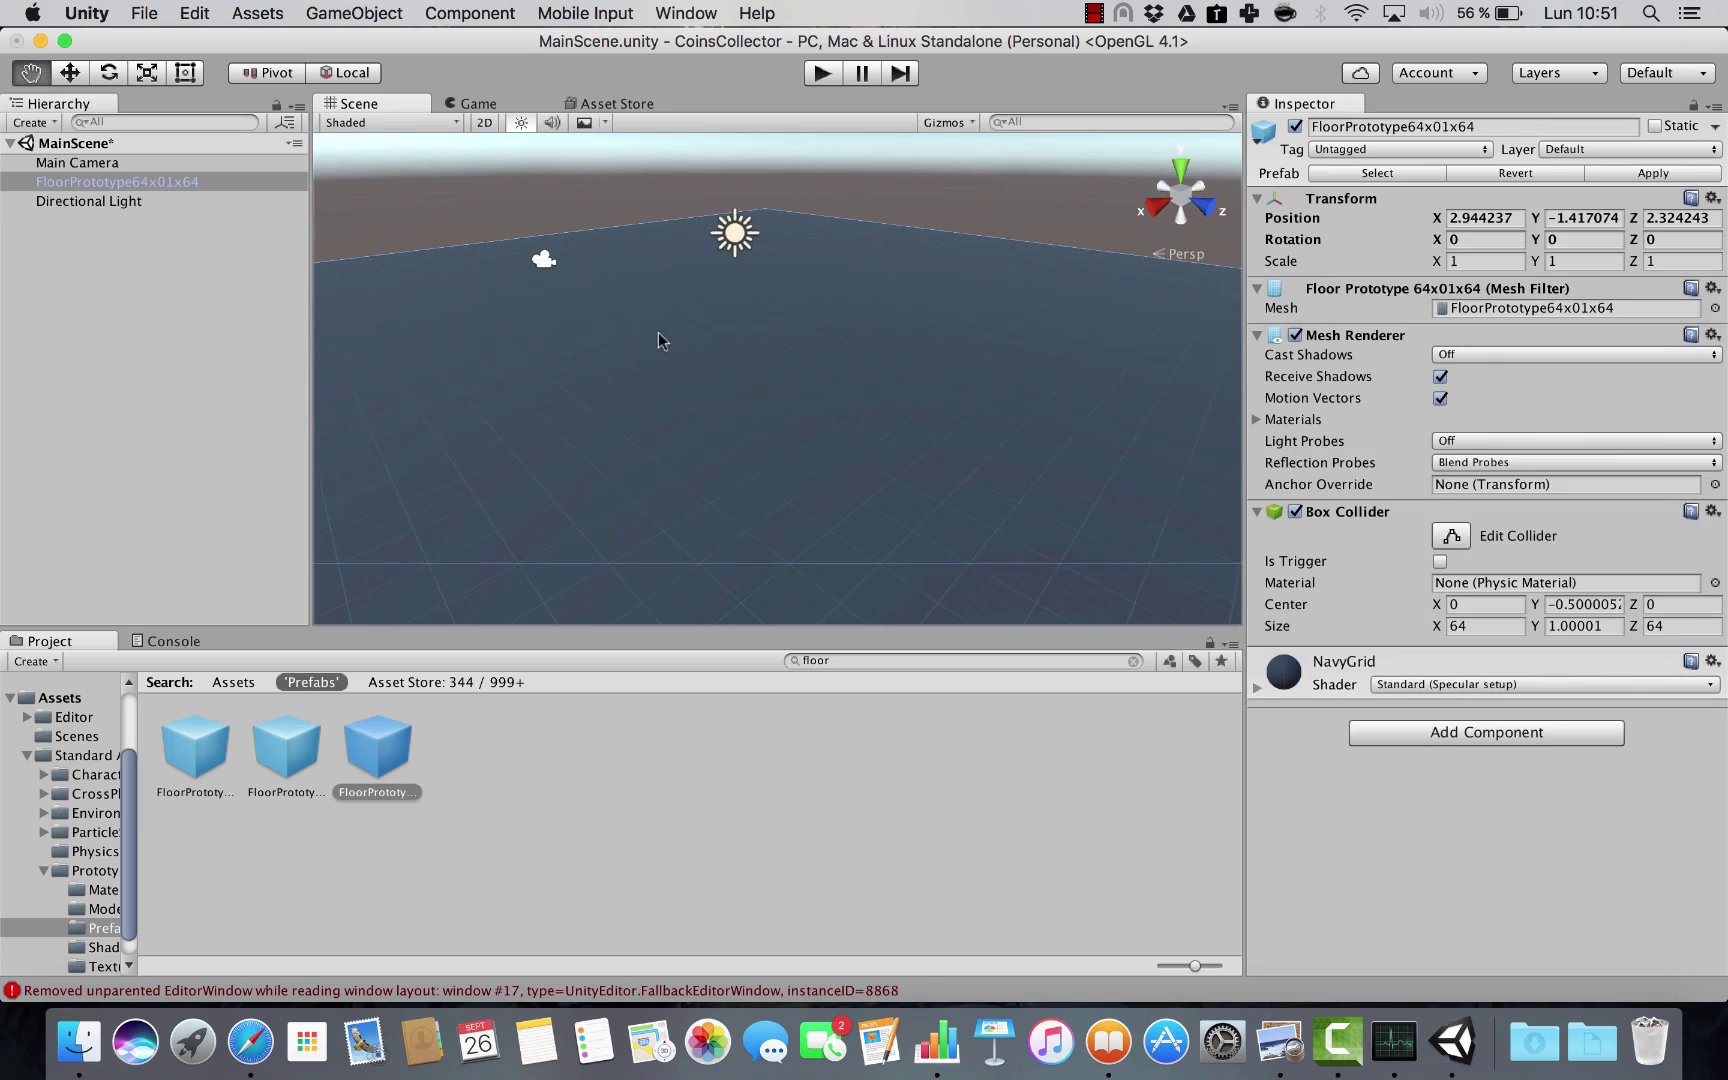
{"action": "left_click_drag", "start_coordinate": [803, 349], "coordinate": [513, 348]}
{"action": "left_click_drag", "start_coordinate": [1062, 357], "coordinate": [1270, 232]}
{"action": "left_click_drag", "start_coordinate": [660, 328], "coordinate": [728, 386]}
{"action": "left_click_drag", "start_coordinate": [739, 214], "coordinate": [785, 196]}
{"action": "scroll", "coordinate": [785, 196], "scroll_direction": "up", "scroll_amount": 5}
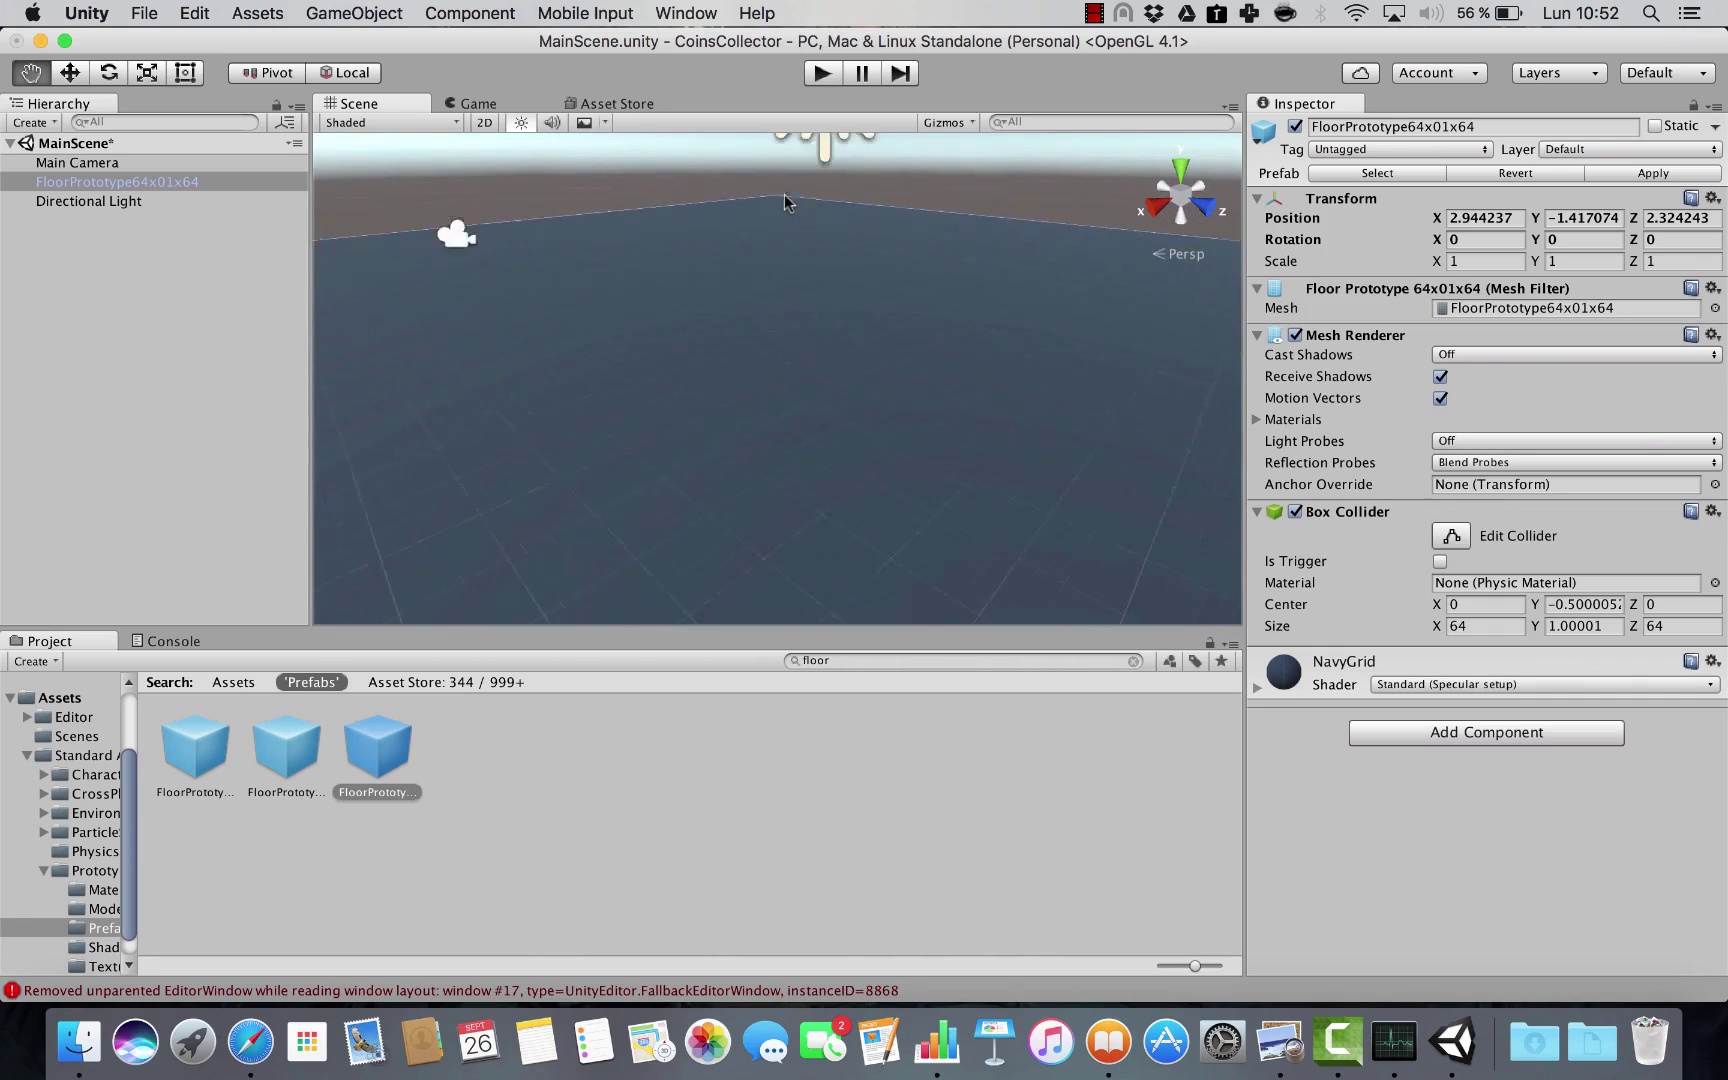
{"action": "scroll", "coordinate": [785, 196], "scroll_direction": "down", "scroll_amount": 5}
{"action": "scroll", "coordinate": [798, 435], "scroll_direction": "down", "scroll_amount": 6}
{"action": "scroll", "coordinate": [797, 435], "scroll_direction": "down", "scroll_amount": 3}
{"action": "left_click_drag", "start_coordinate": [797, 435], "coordinate": [662, 393]}
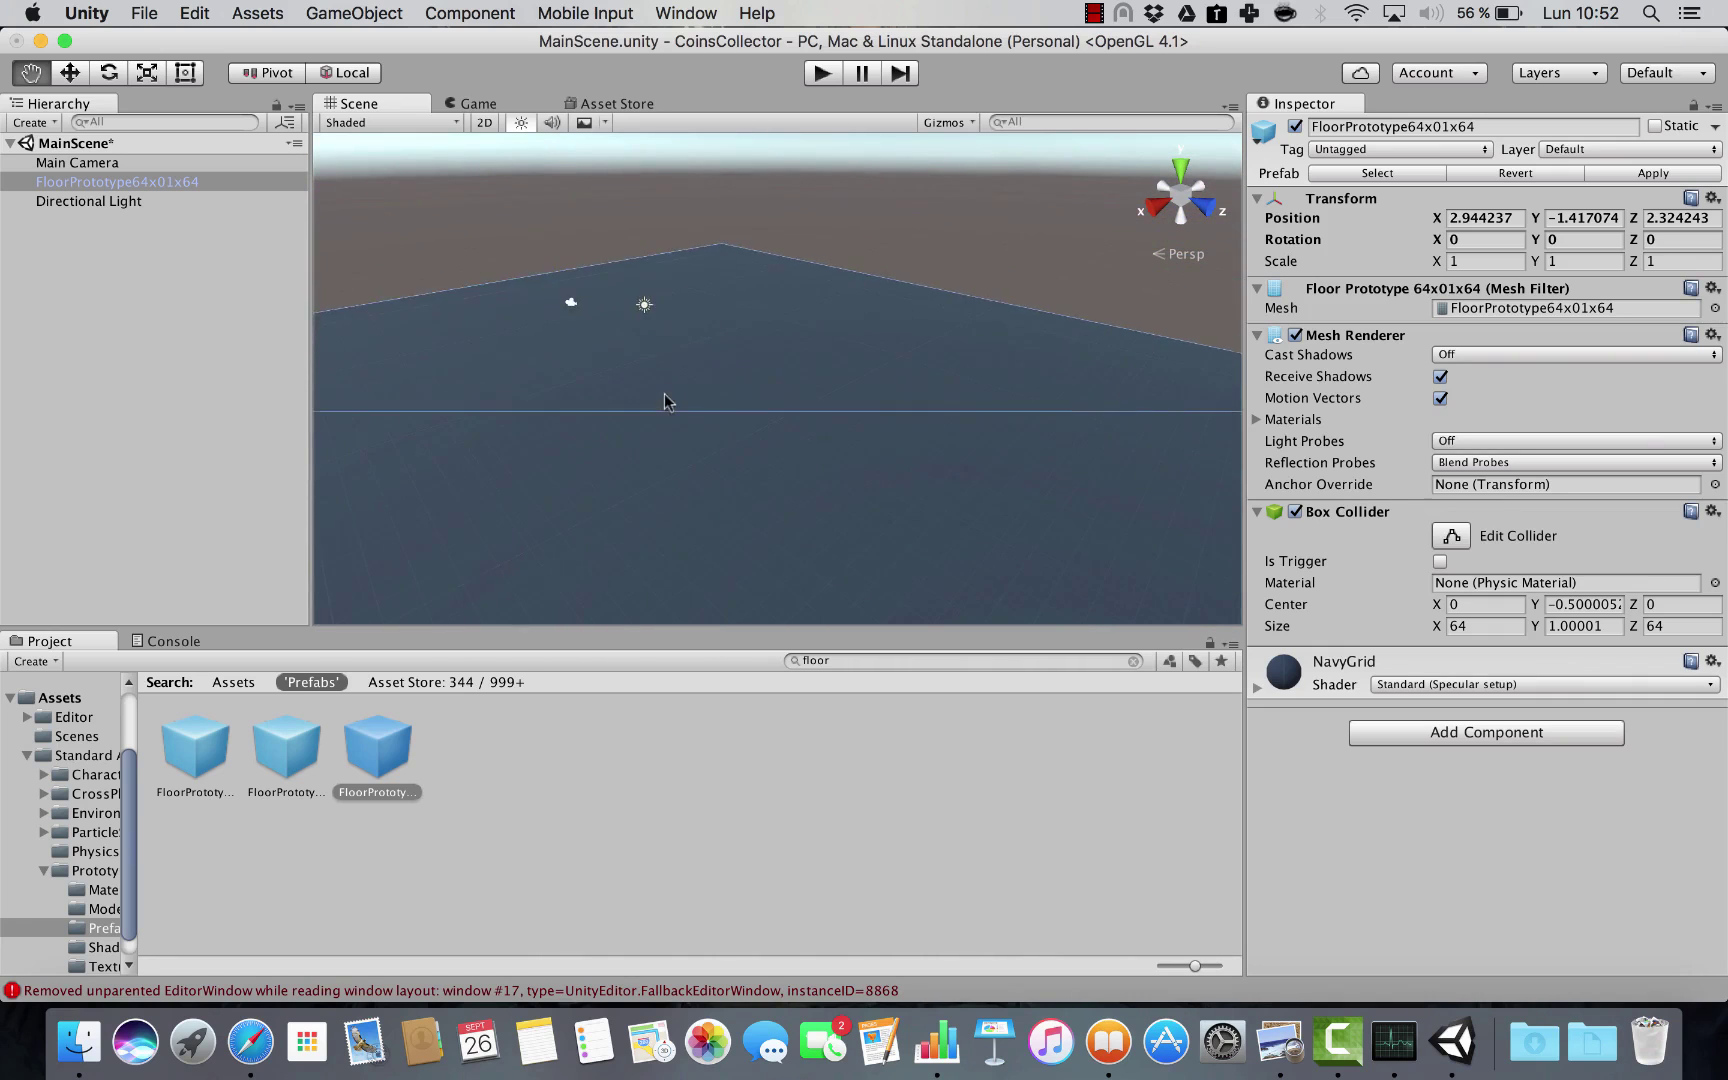
{"action": "left_click_drag", "start_coordinate": [970, 447], "coordinate": [706, 402]}
{"action": "scroll", "coordinate": [504, 383], "scroll_direction": "down", "scroll_amount": 5}
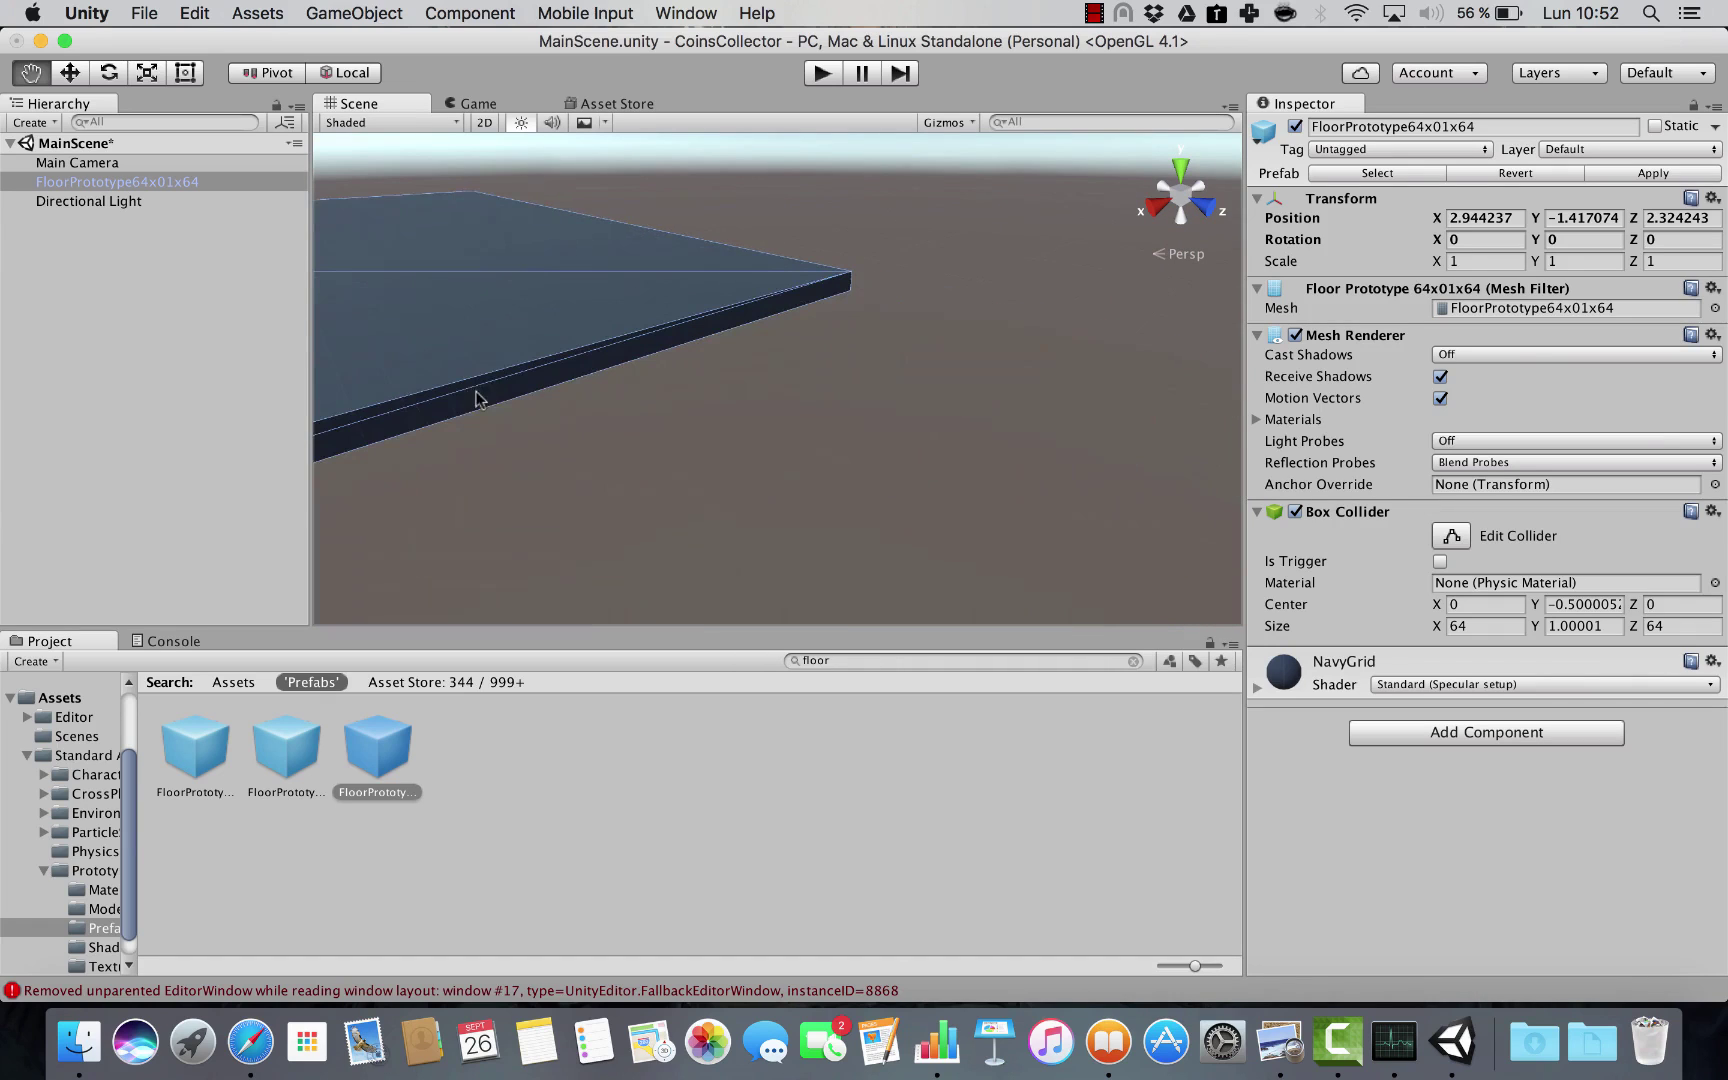
{"action": "left_click_drag", "start_coordinate": [622, 247], "coordinate": [939, 353]}
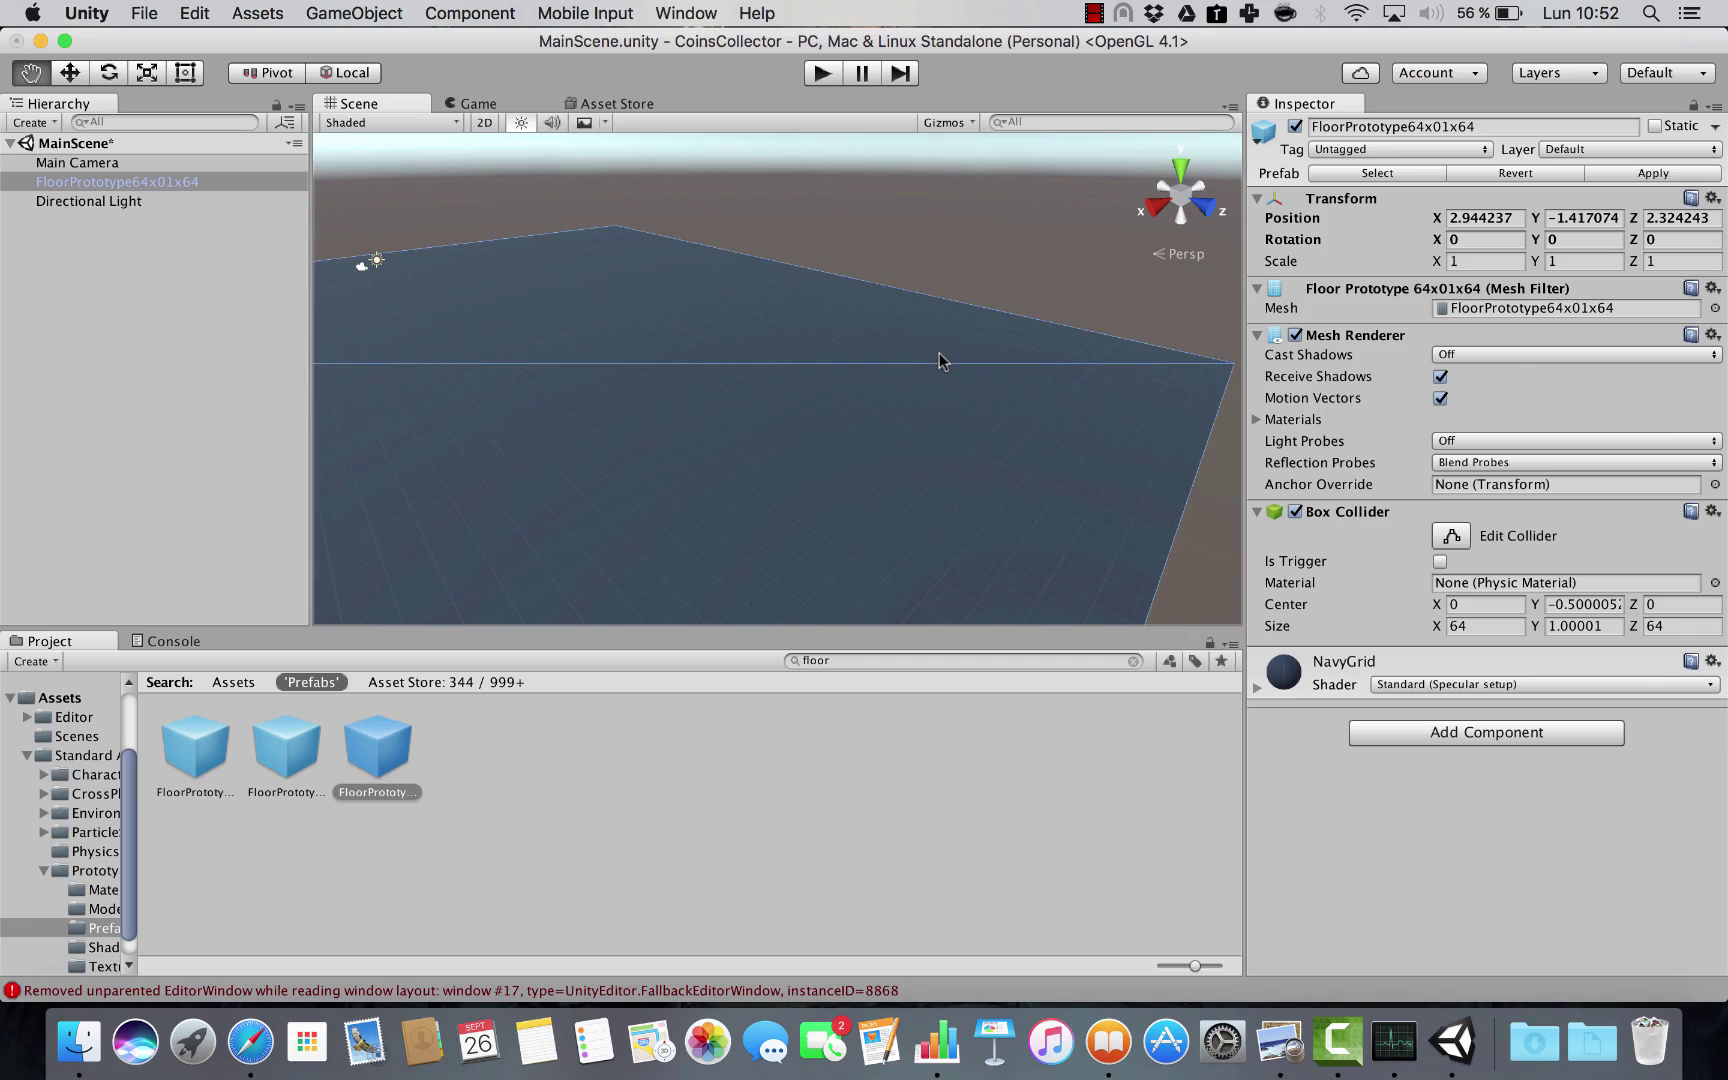
{"action": "left_click_drag", "start_coordinate": [939, 361], "coordinate": [798, 363]}
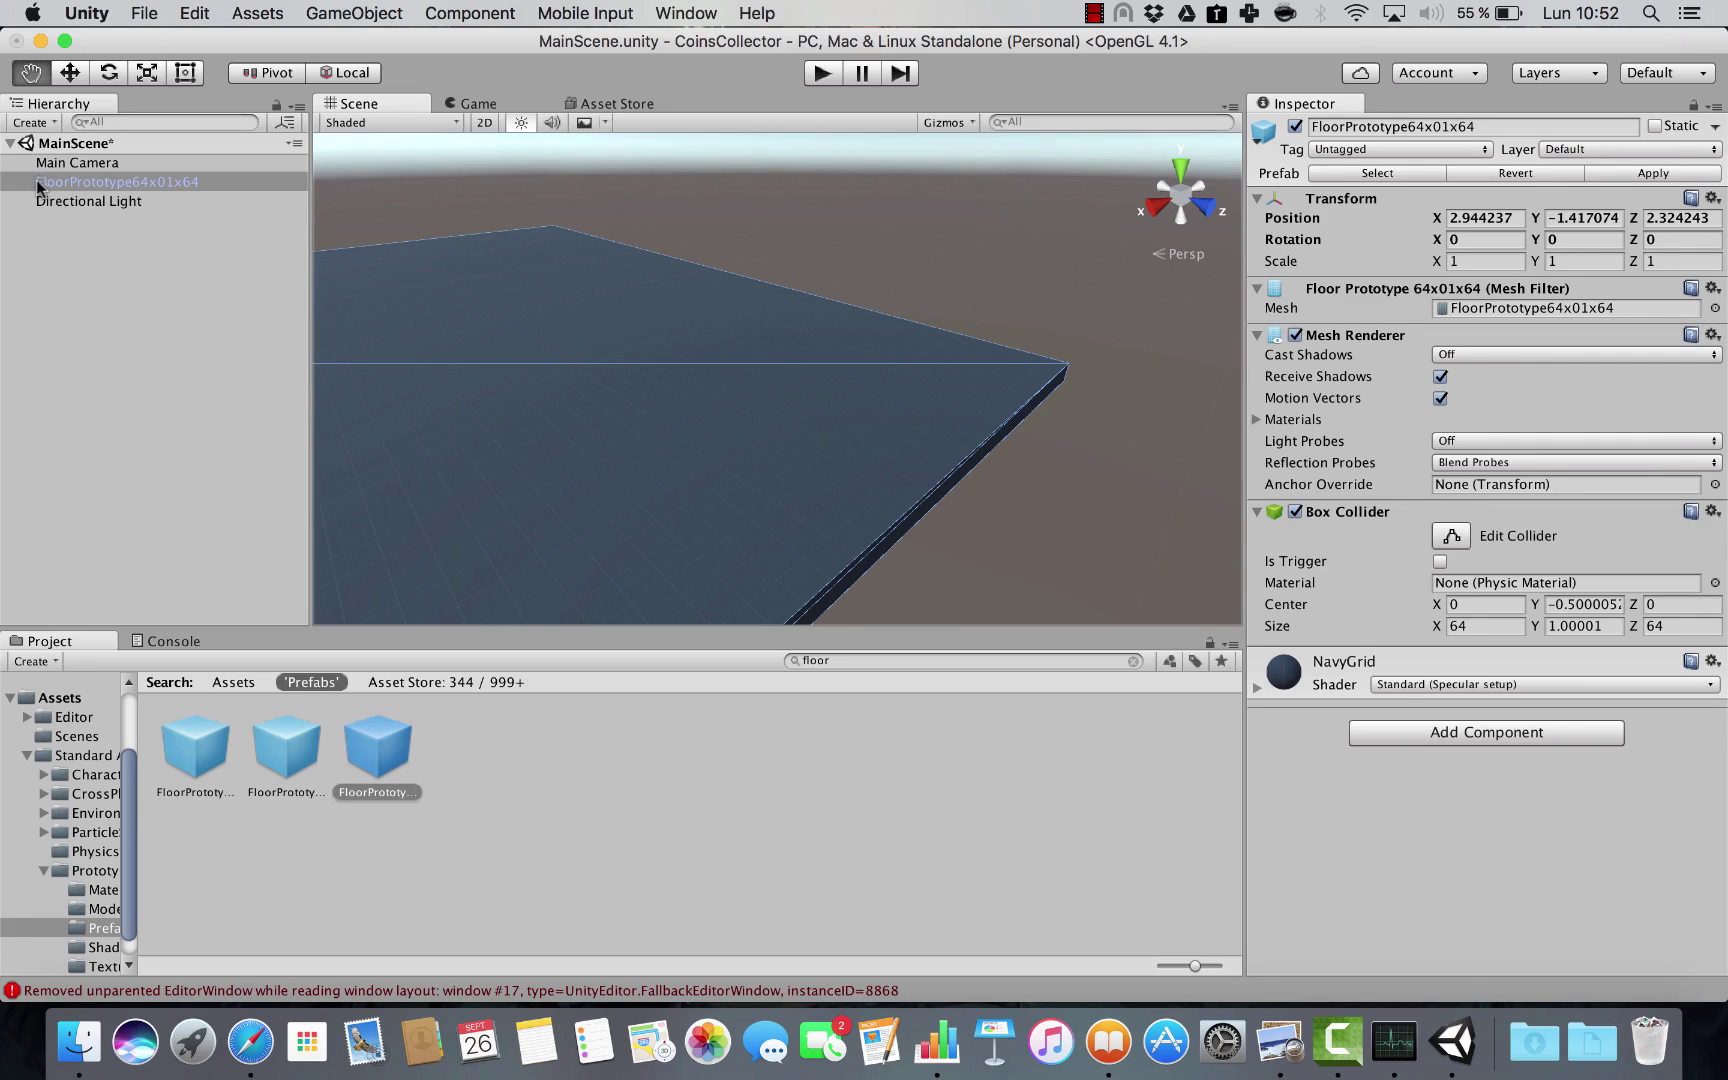
Select the placed FloorPrototype64x01x64 object in MainScene and rename it as WorldFloor.
{"action": "left_click", "coordinate": [151, 184]}
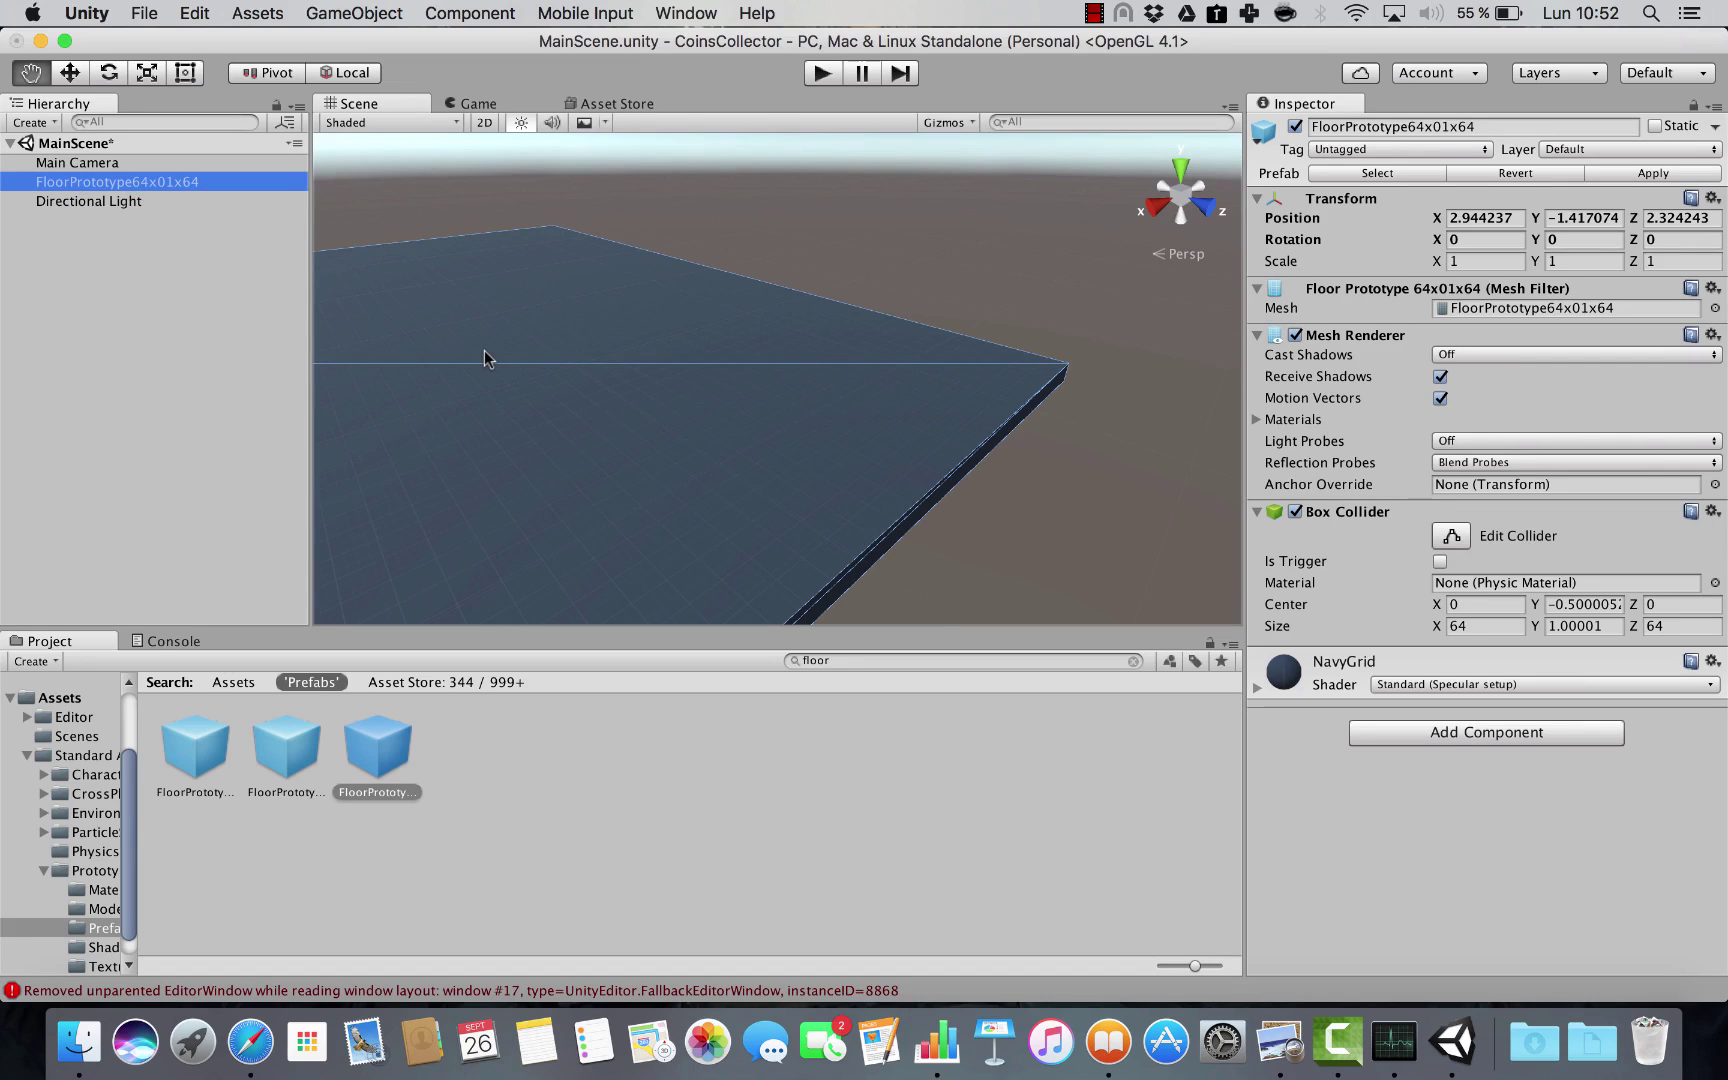
{"action": "left_click_drag", "start_coordinate": [485, 358], "coordinate": [726, 328], "text": "alt"}
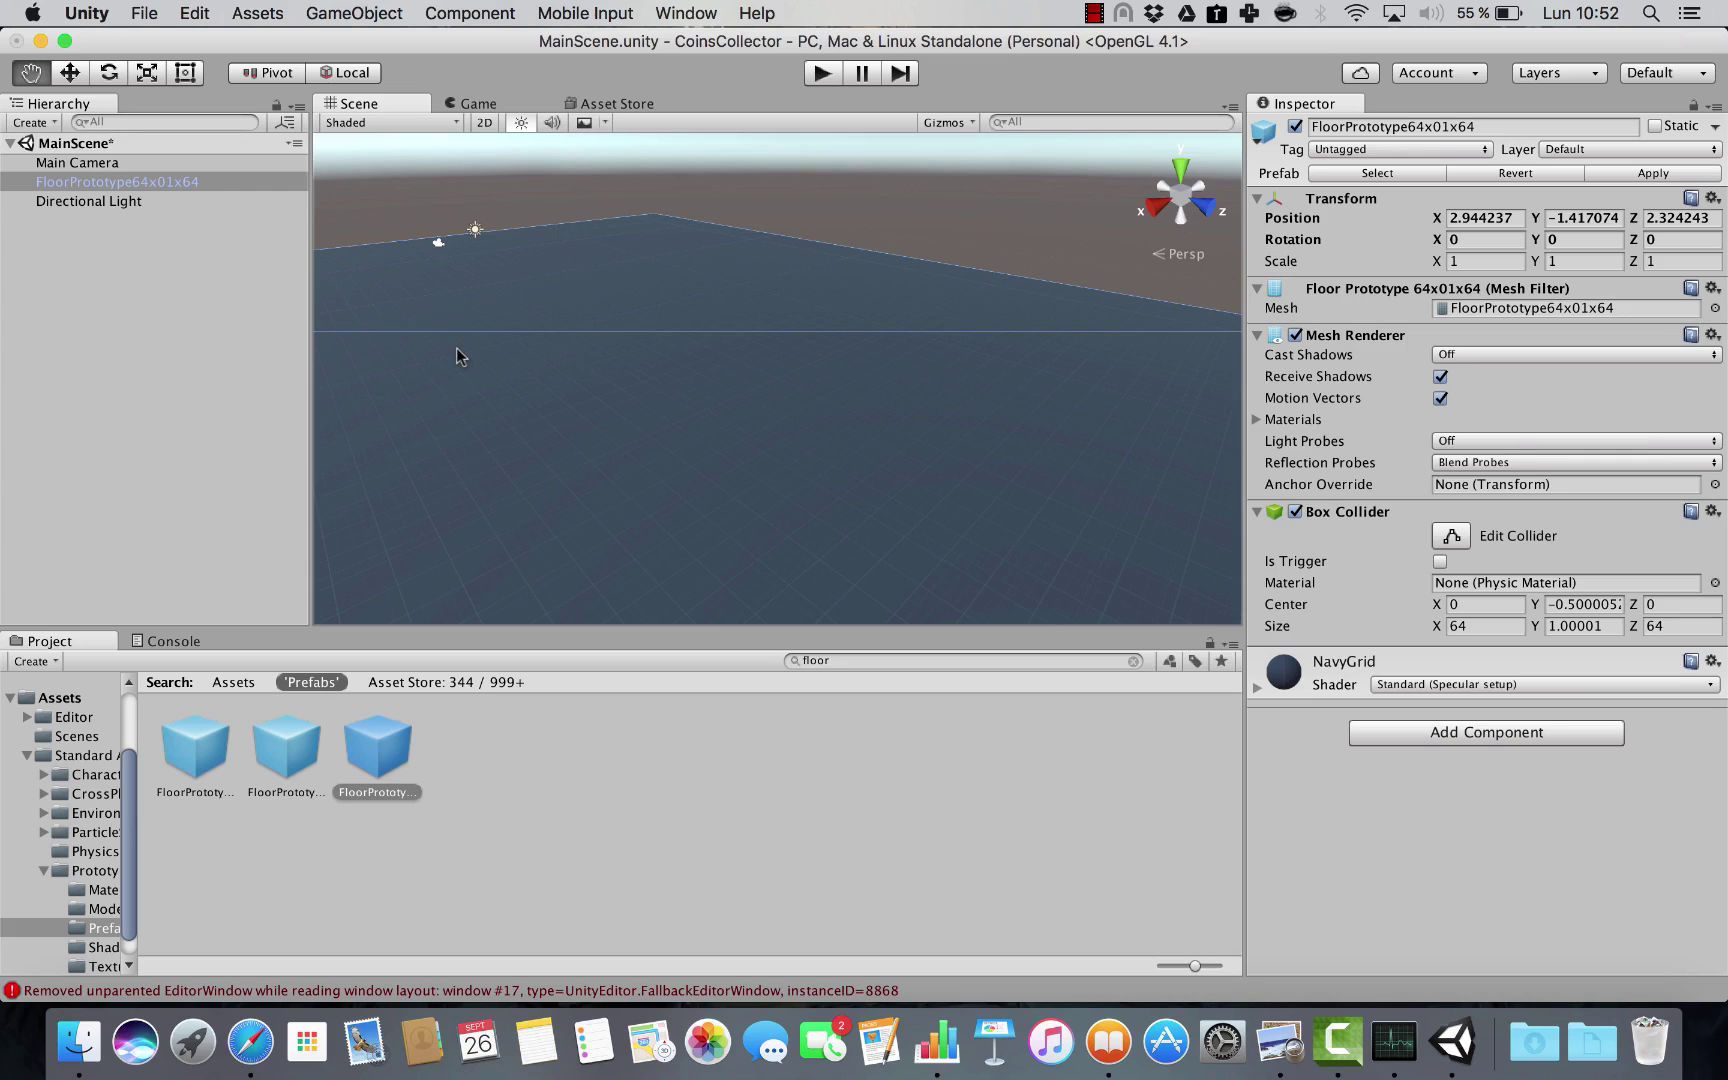
{"action": "left_click_drag", "start_coordinate": [479, 350], "coordinate": [464, 423]}
{"action": "left_click", "coordinate": [150, 182]}
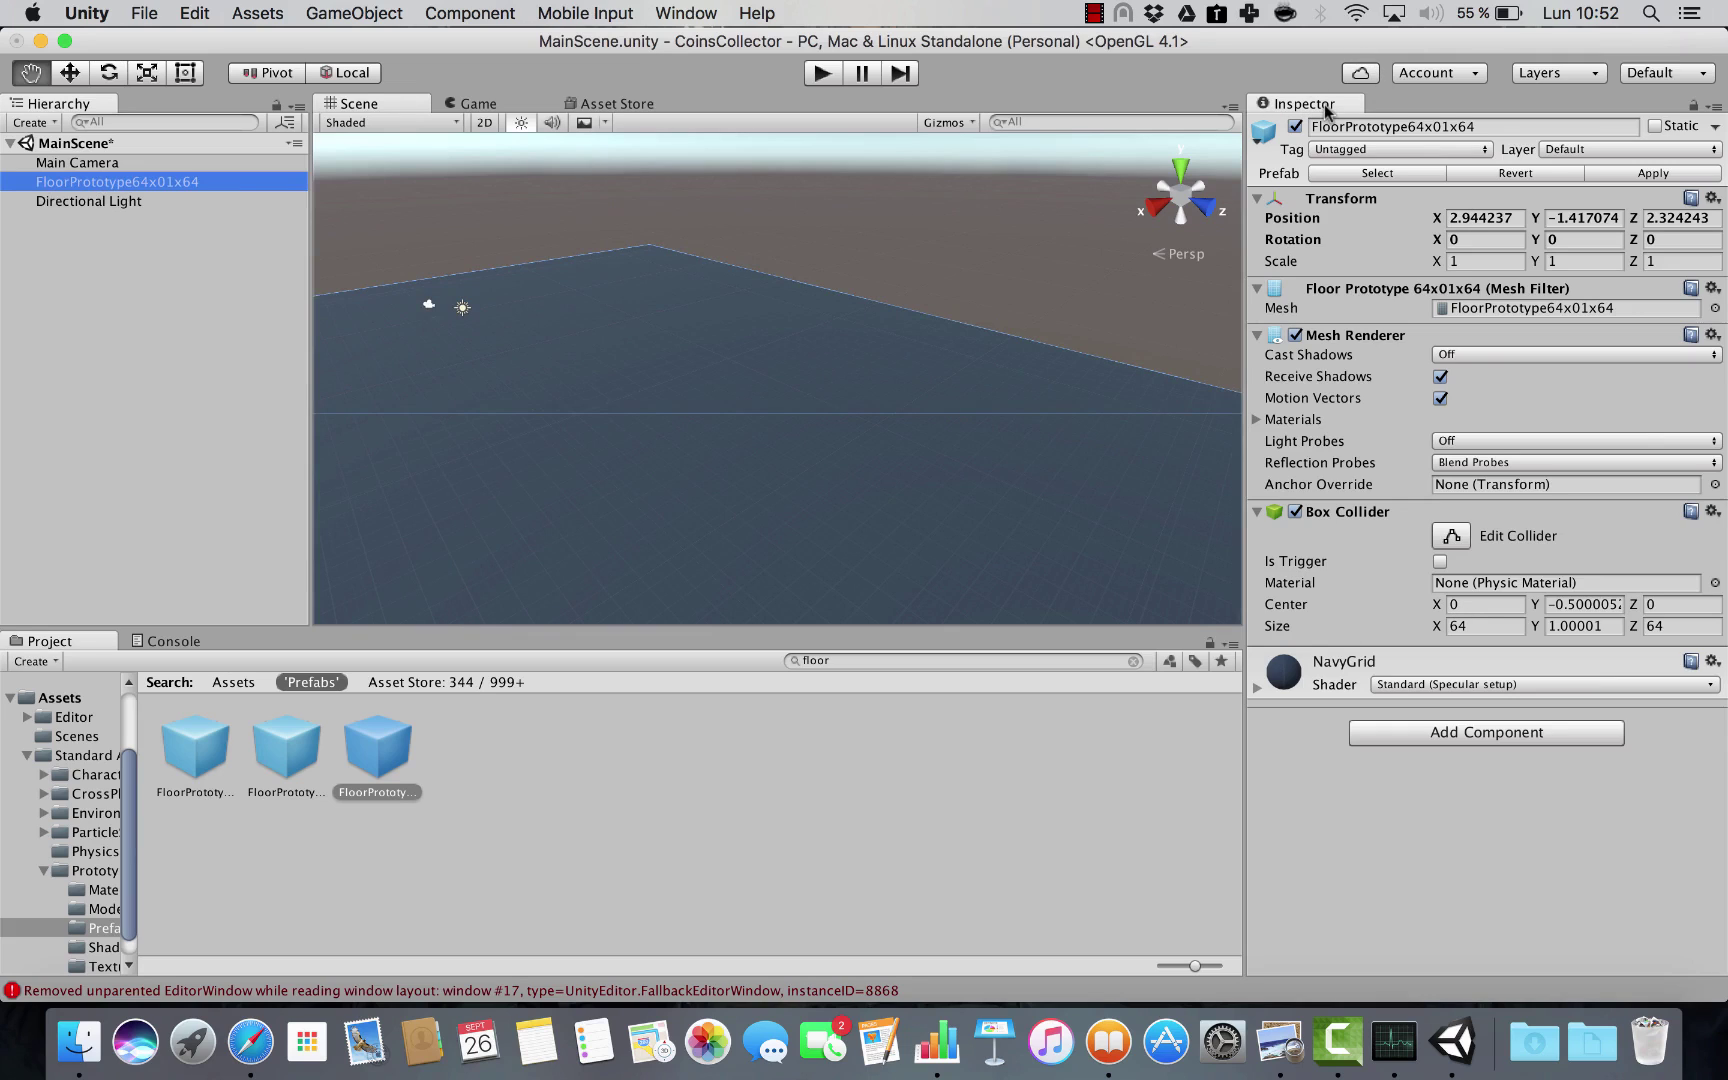
{"action": "left_click", "coordinate": [1347, 127]}
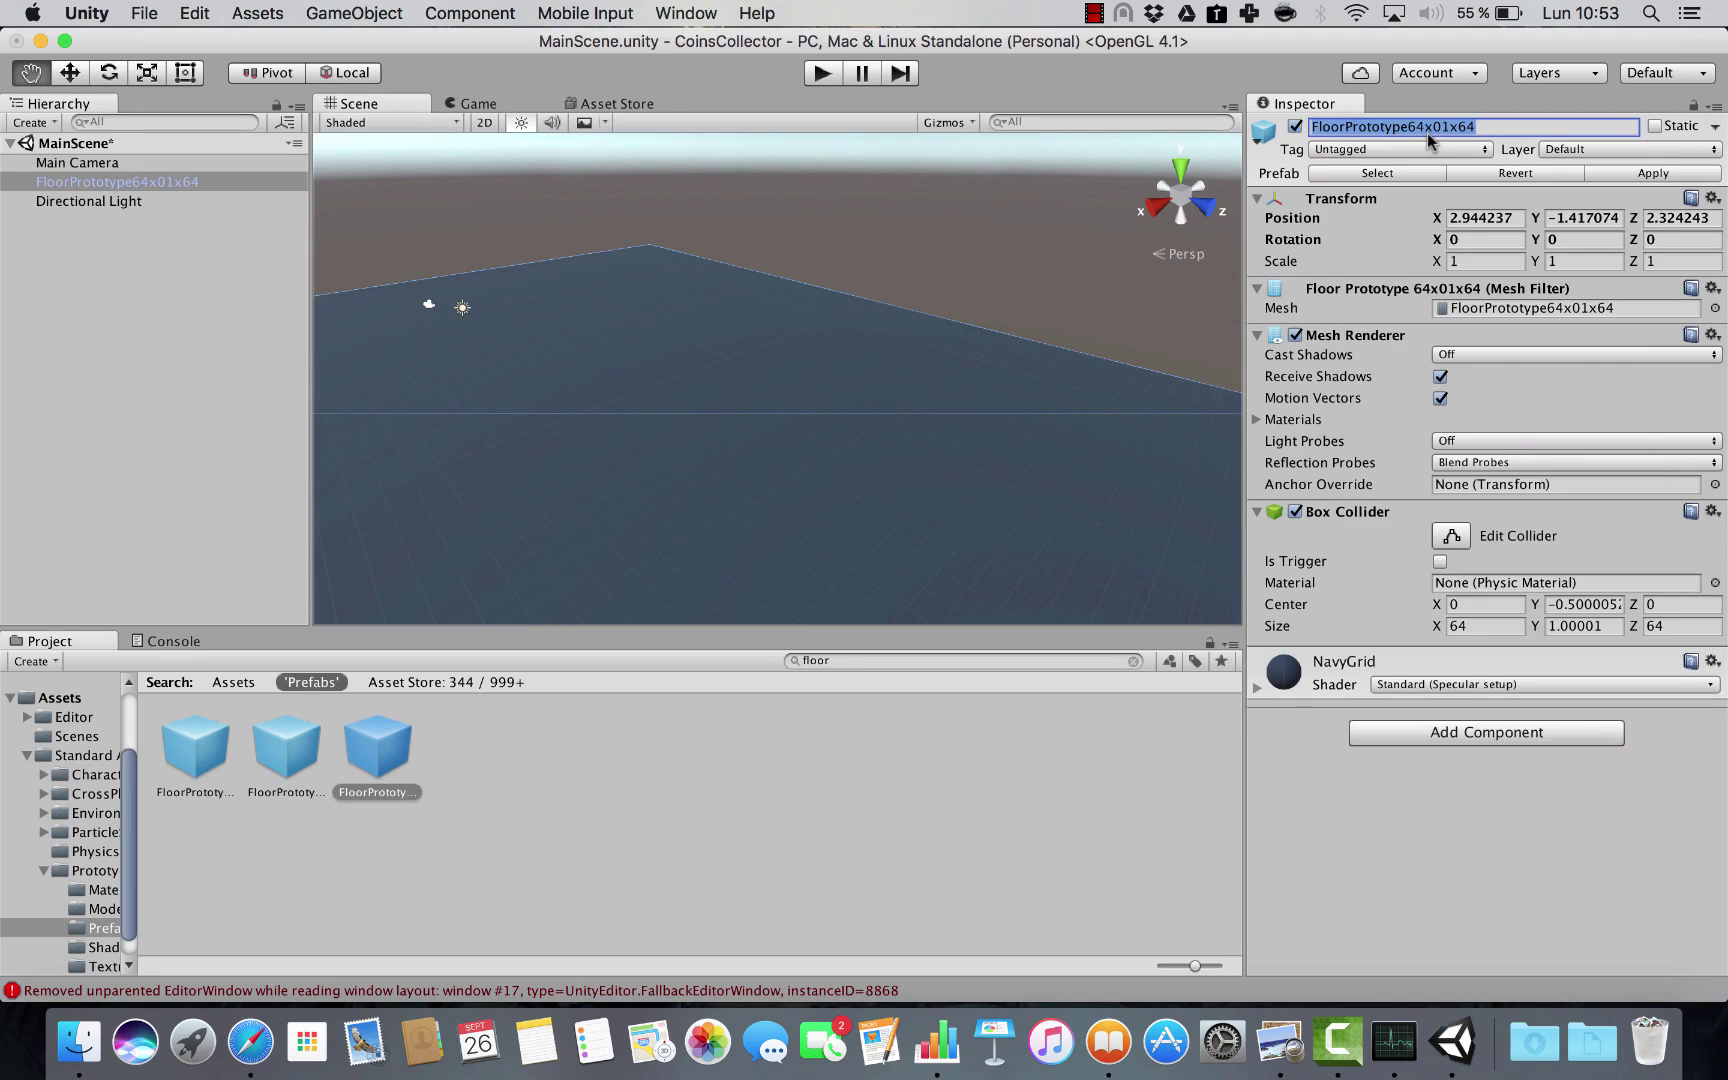
{"action": "type", "text": "Fl"}
{"action": "type", "text": "oo"}
{"action": "key", "text": "super+a"}
{"action": "type", "text": "WorldFloo"}
{"action": "key", "text": "Return"}
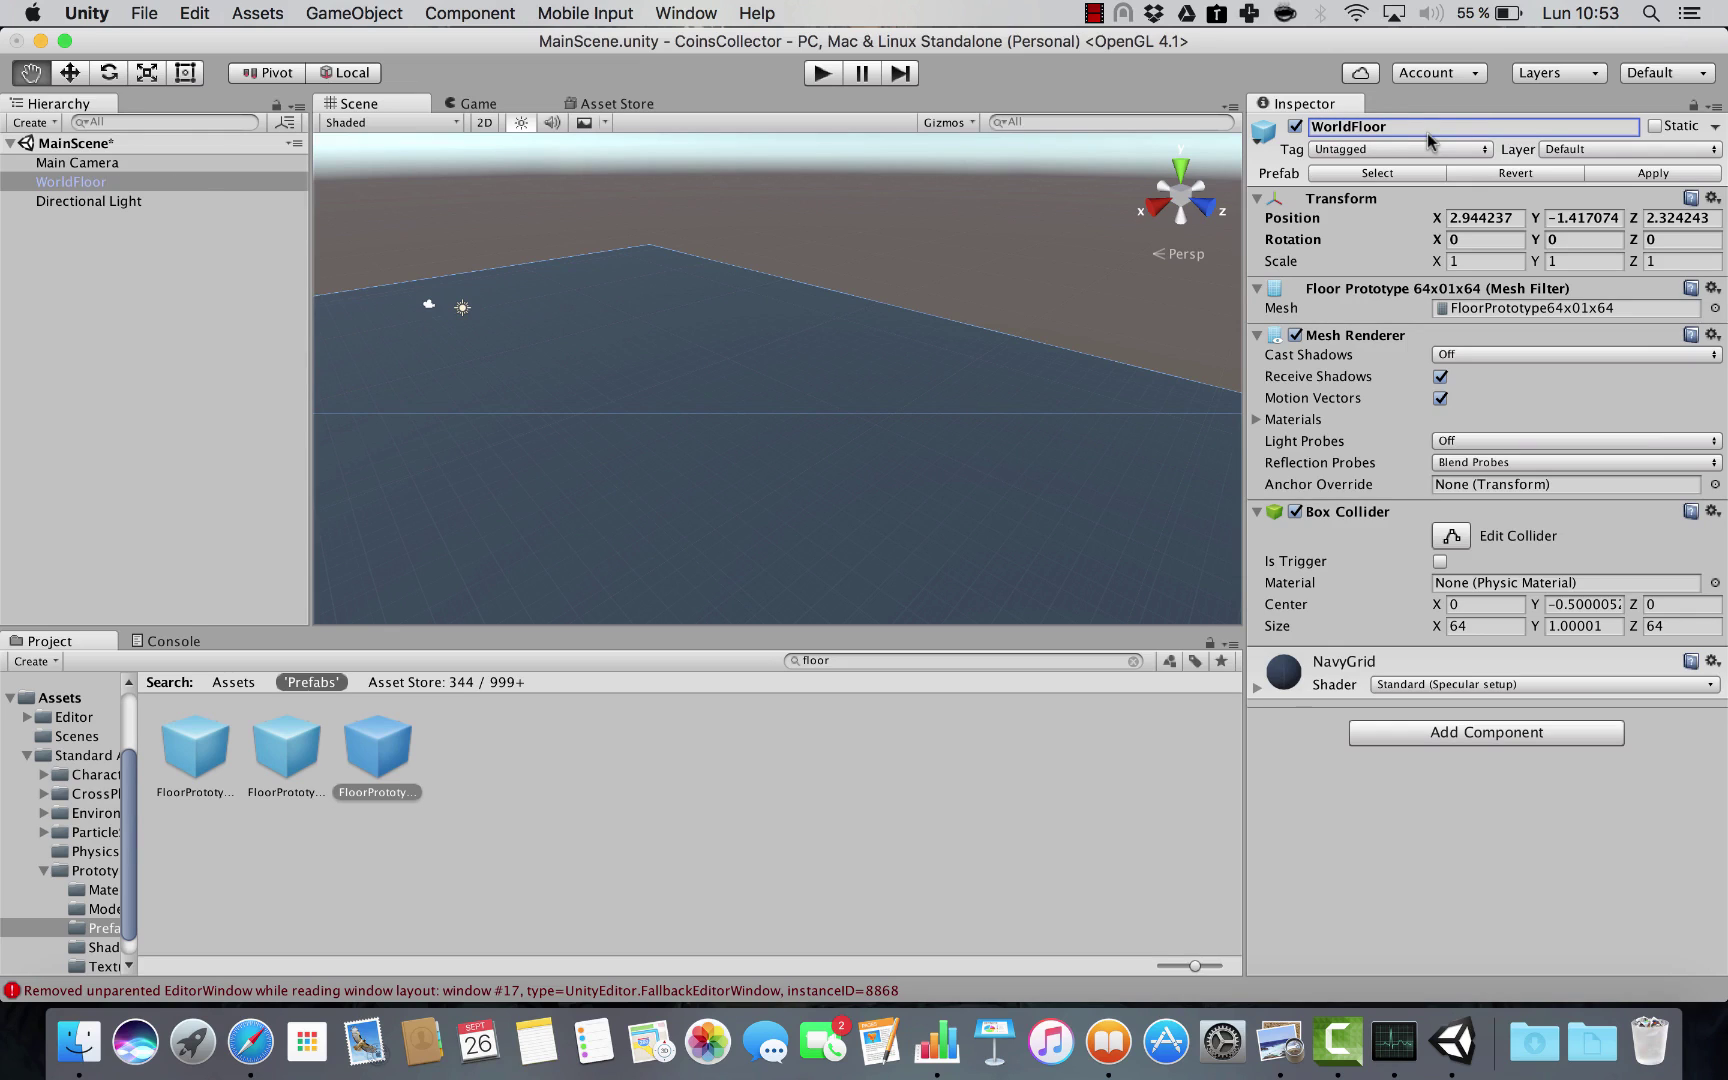
Change the name of the WorldFloor object to SceneFloor.
{"action": "left_click", "coordinate": [1350, 128]}
{"action": "key", "text": "BackSpace"}
{"action": "key", "text": "BackSpace"}
{"action": "key", "text": "BackSpace"}
{"action": "key", "text": "BackSpace"}
{"action": "key", "text": "BackSpace"}
{"action": "type", "text": "Sc"}
{"action": "left_click_drag", "start_coordinate": [784, 473], "coordinate": [902, 394]}
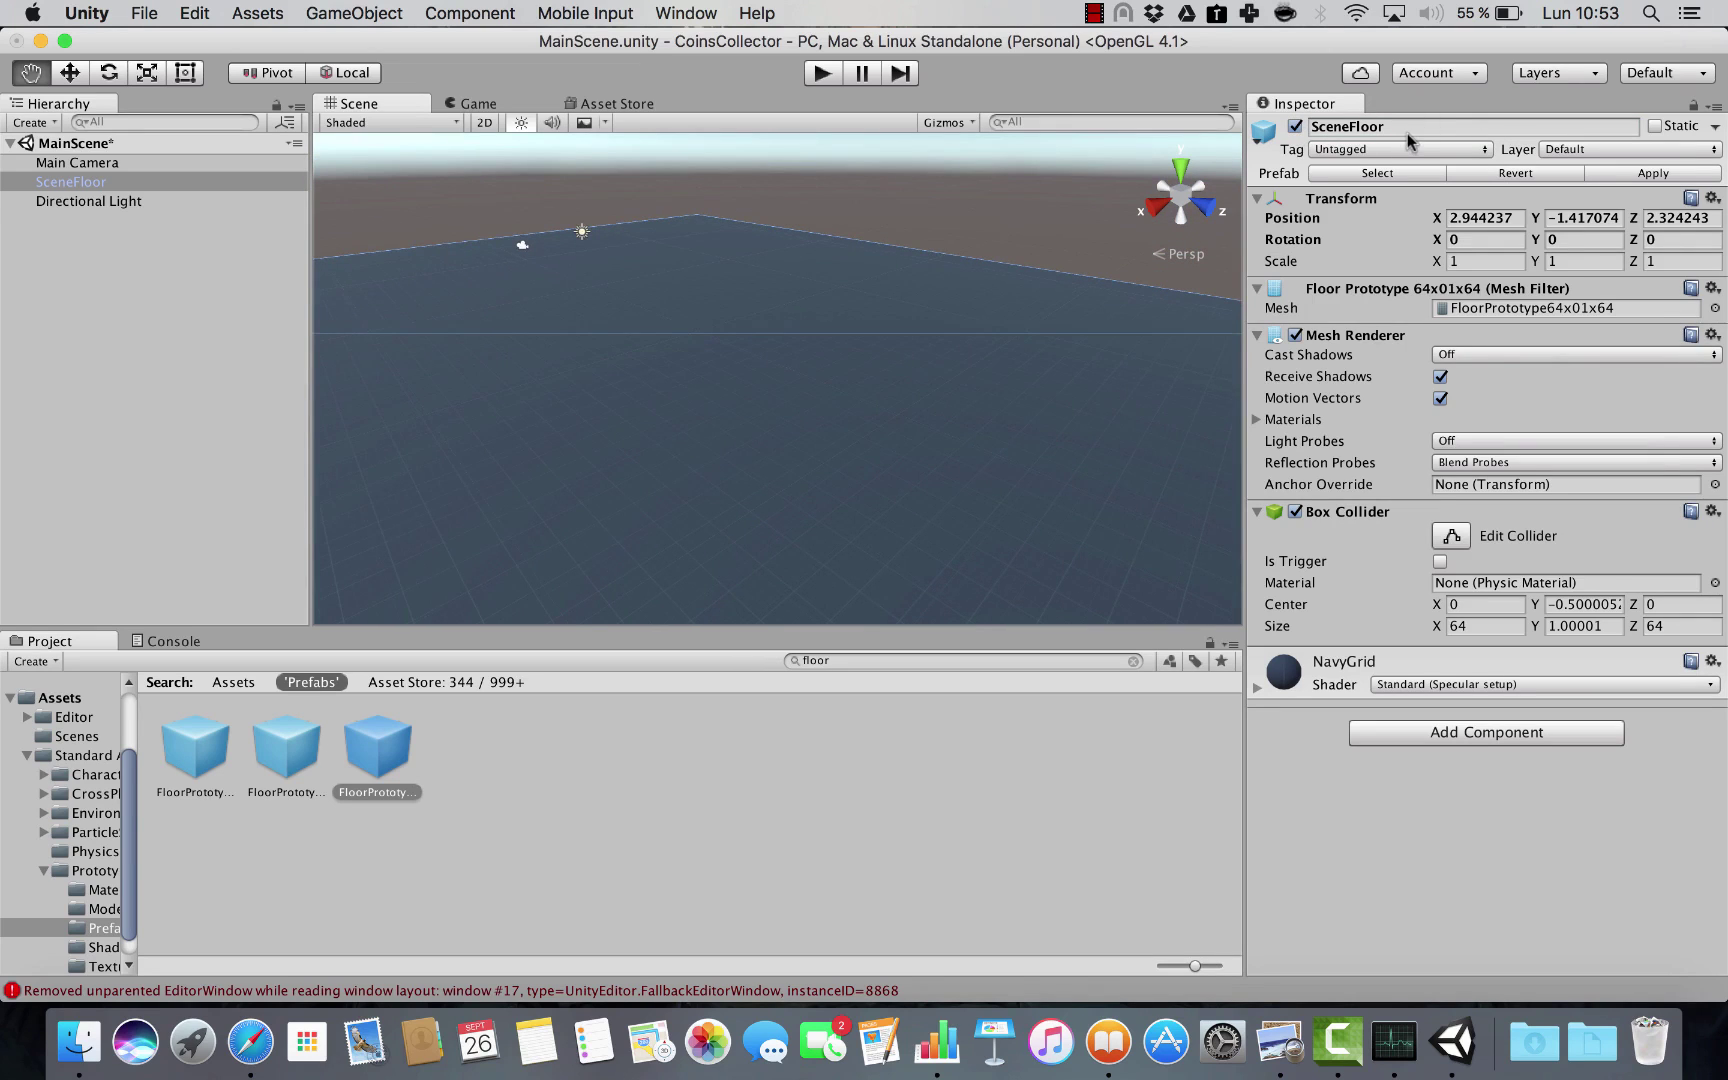